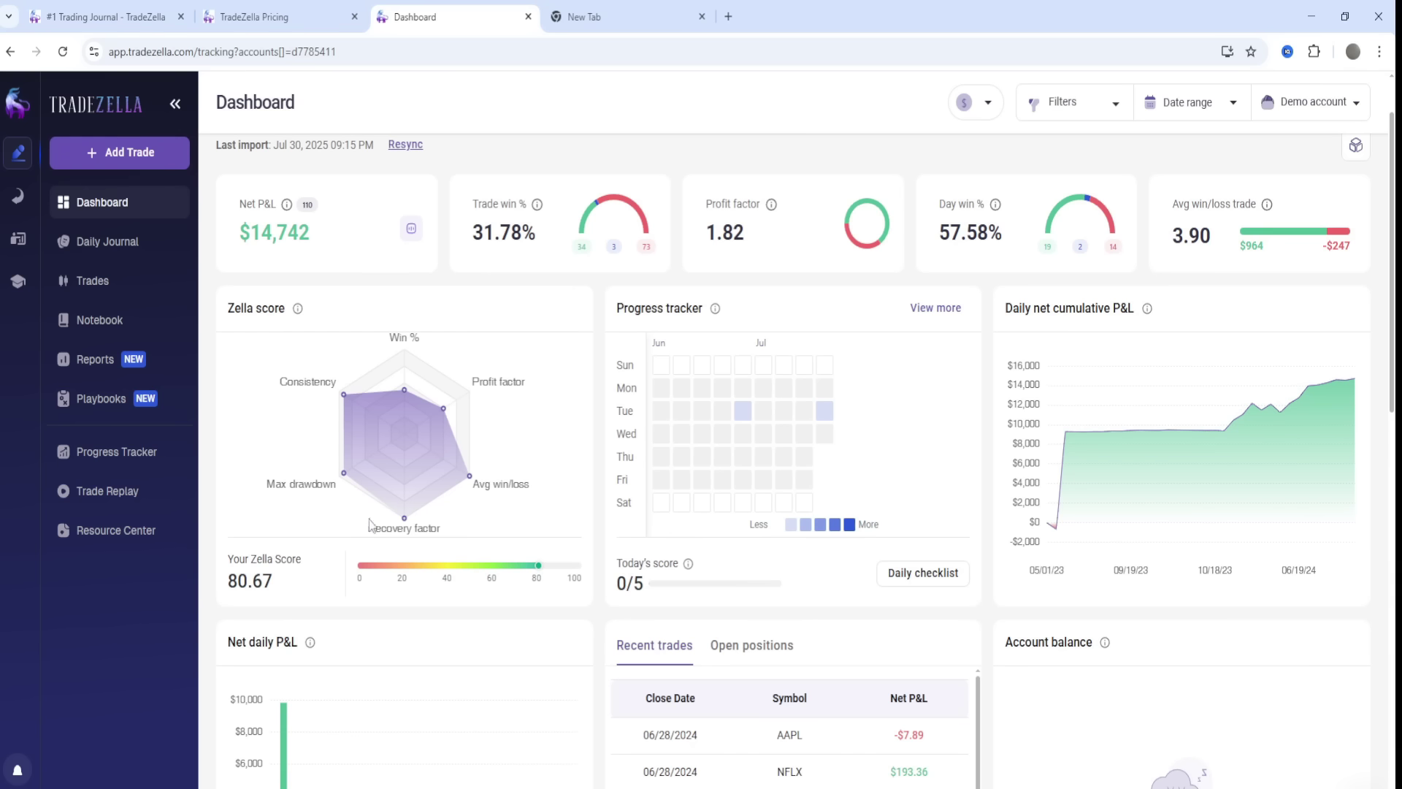
Select the 20% discount code in the WordPad note, then bring up TradeZella's yearly pricing page.
{"action": "key", "text": "alt+Tab"}
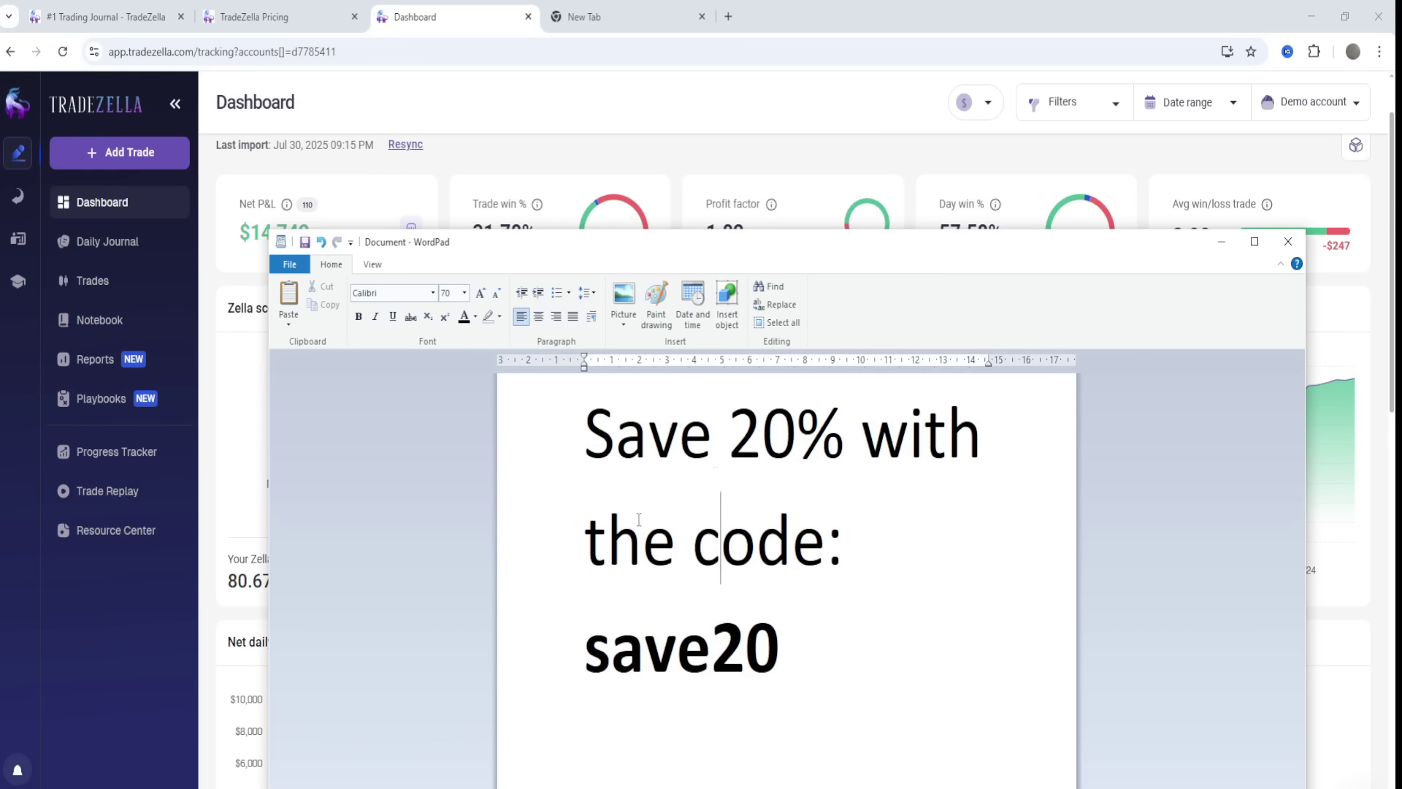
{"action": "left_click_drag", "start_coordinate": [589, 647], "coordinate": [760, 668]}
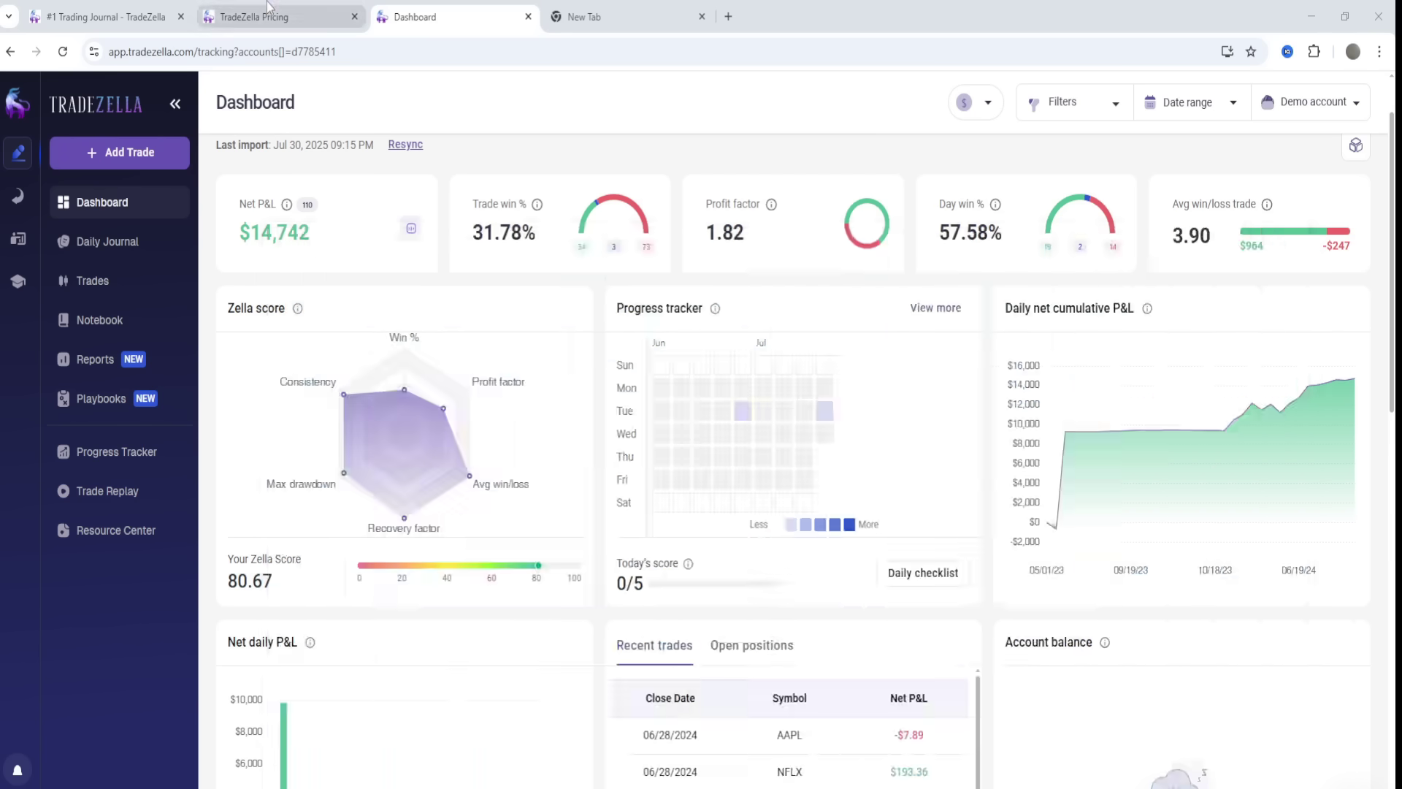
{"action": "left_click", "coordinate": [265, 3]}
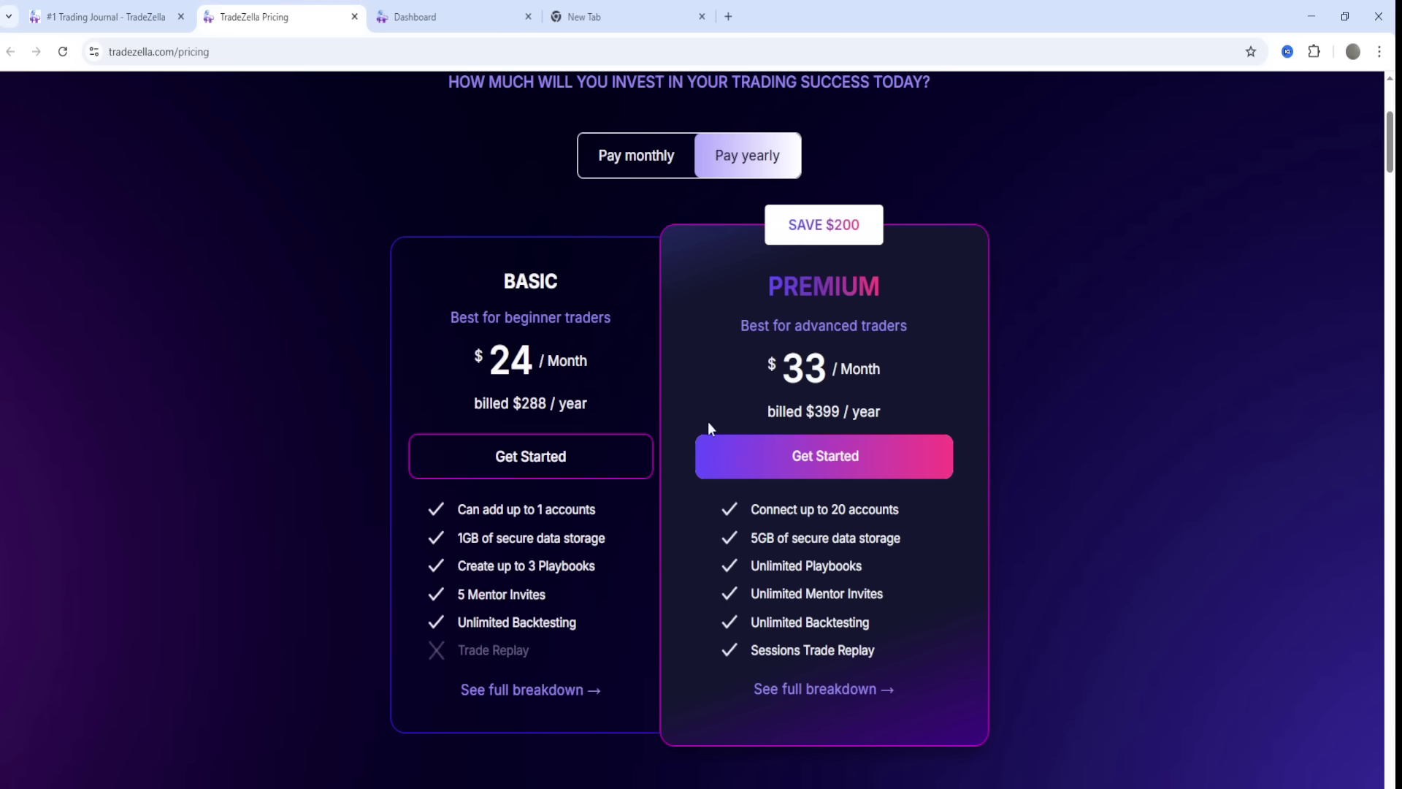
Show monthly pricing ($29 Basic, $49 Premium), recheck the discount note, and return to the Dashboard.
{"action": "left_click", "coordinate": [654, 173]}
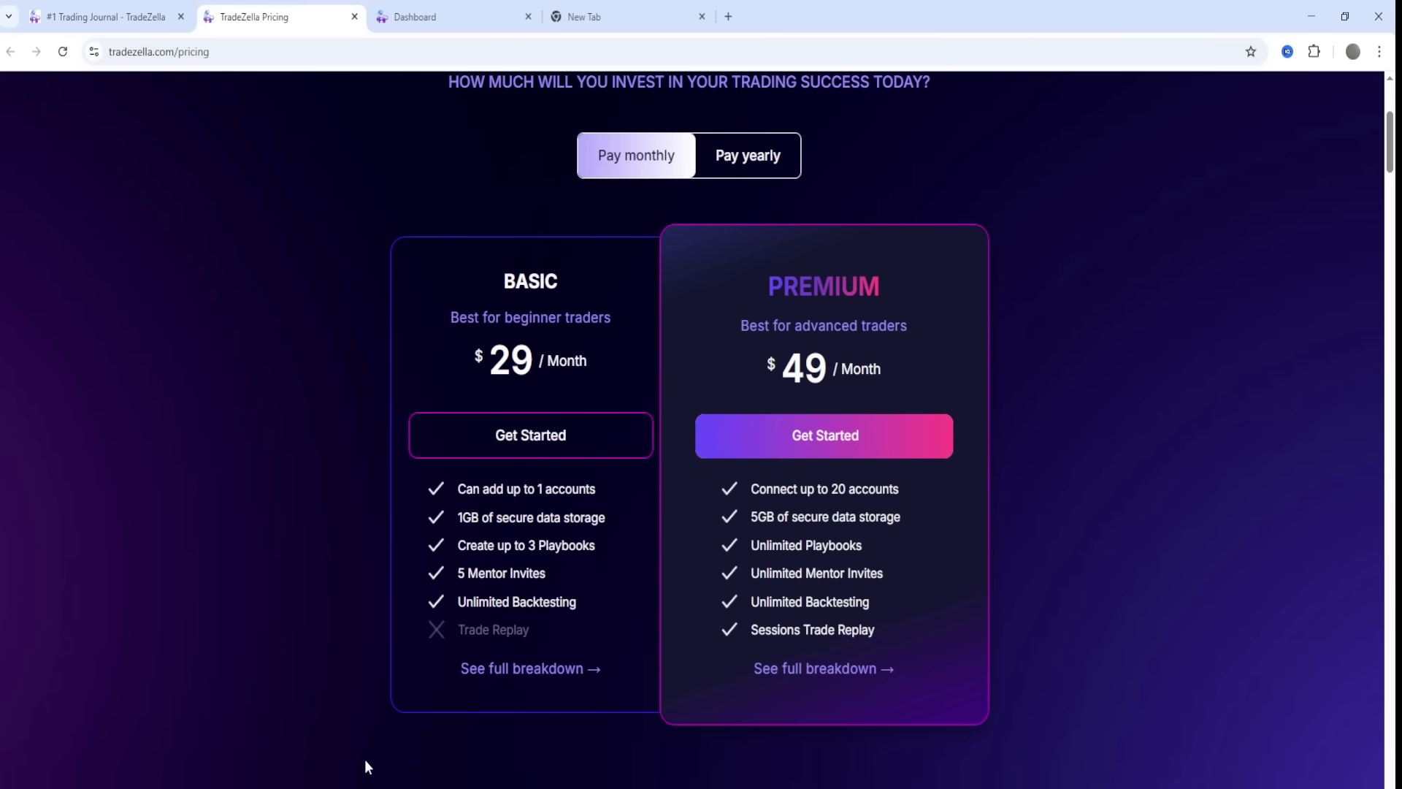
{"action": "key", "text": "alt+Tab"}
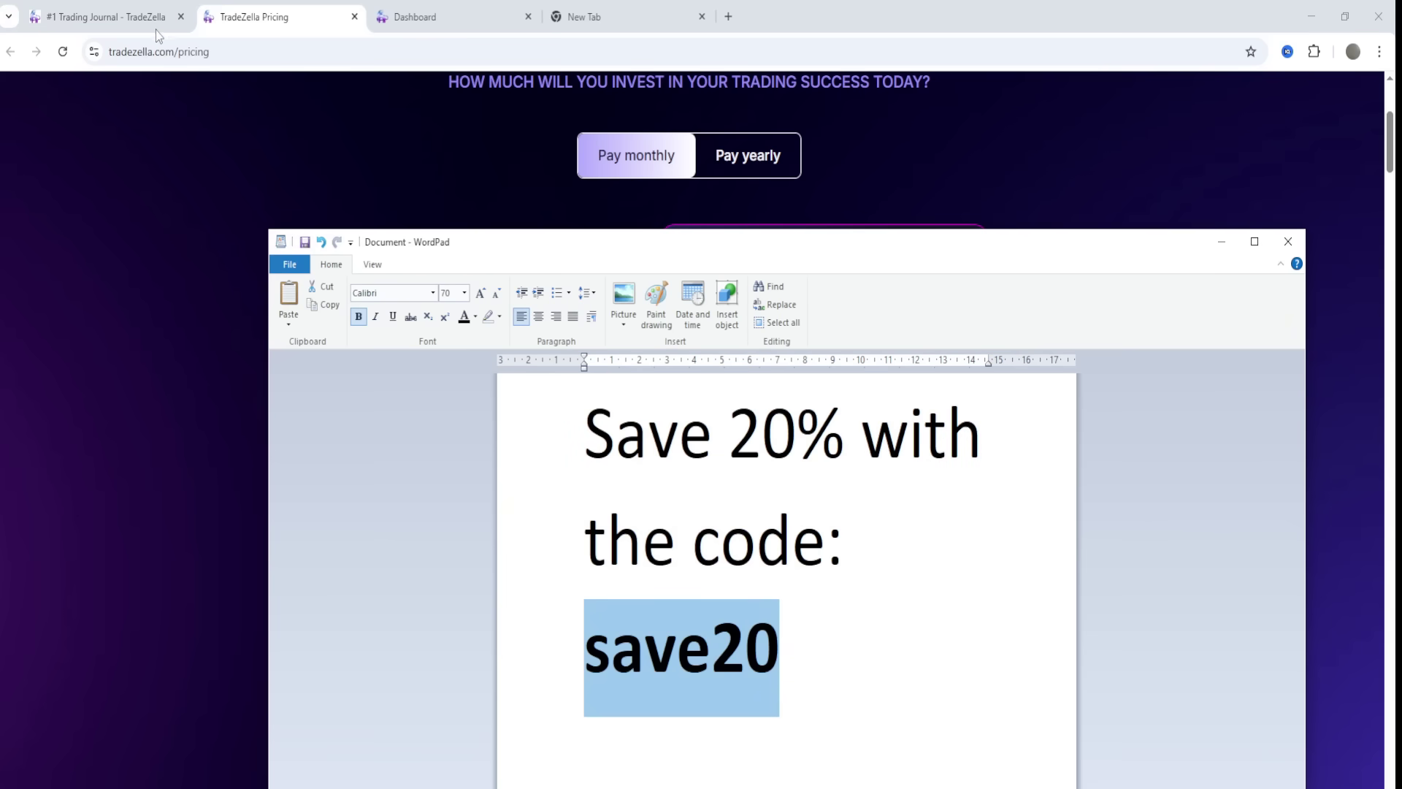
{"action": "left_click", "coordinate": [409, 16]}
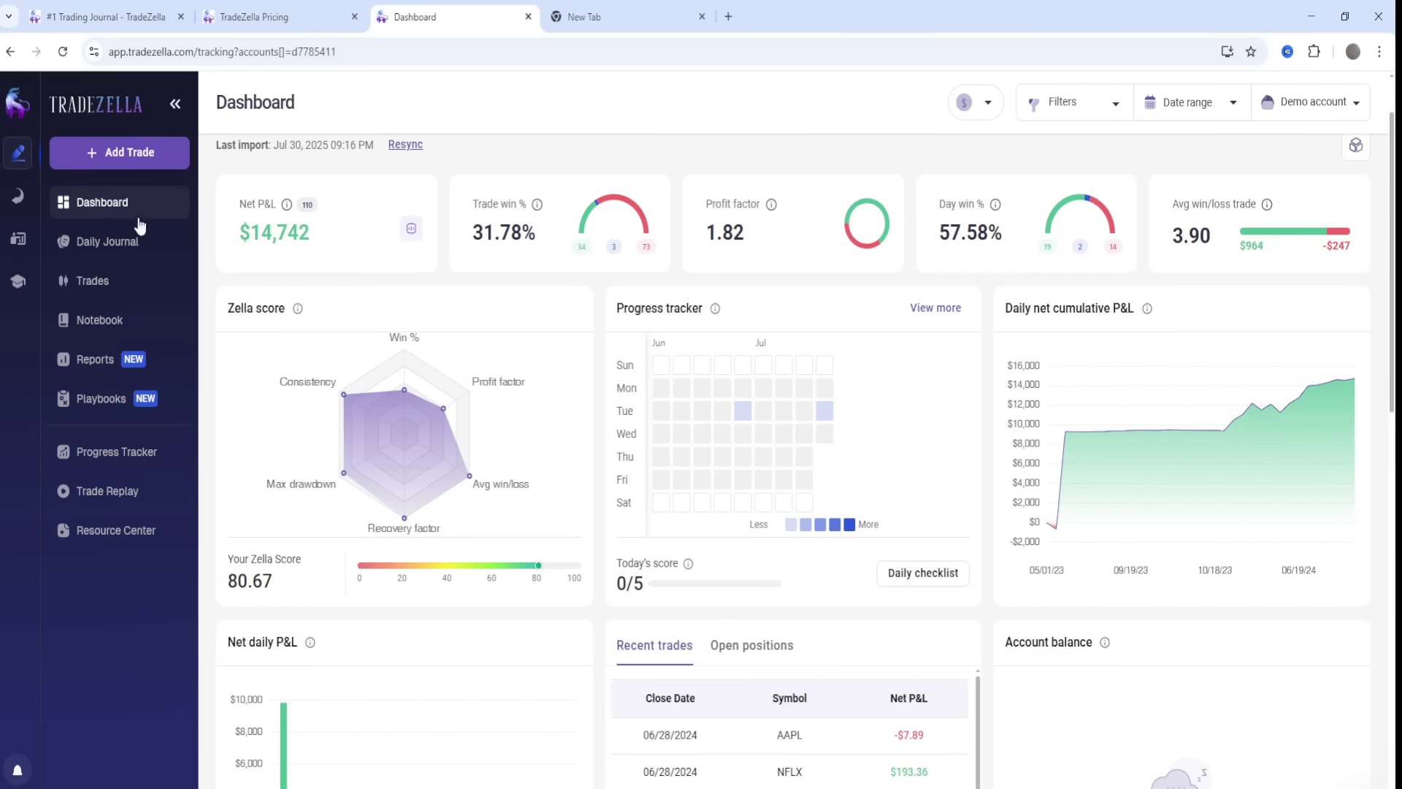
Start a new backtesting session and name it 'Test For Video', fixing the typos.
{"action": "left_click", "coordinate": [19, 201]}
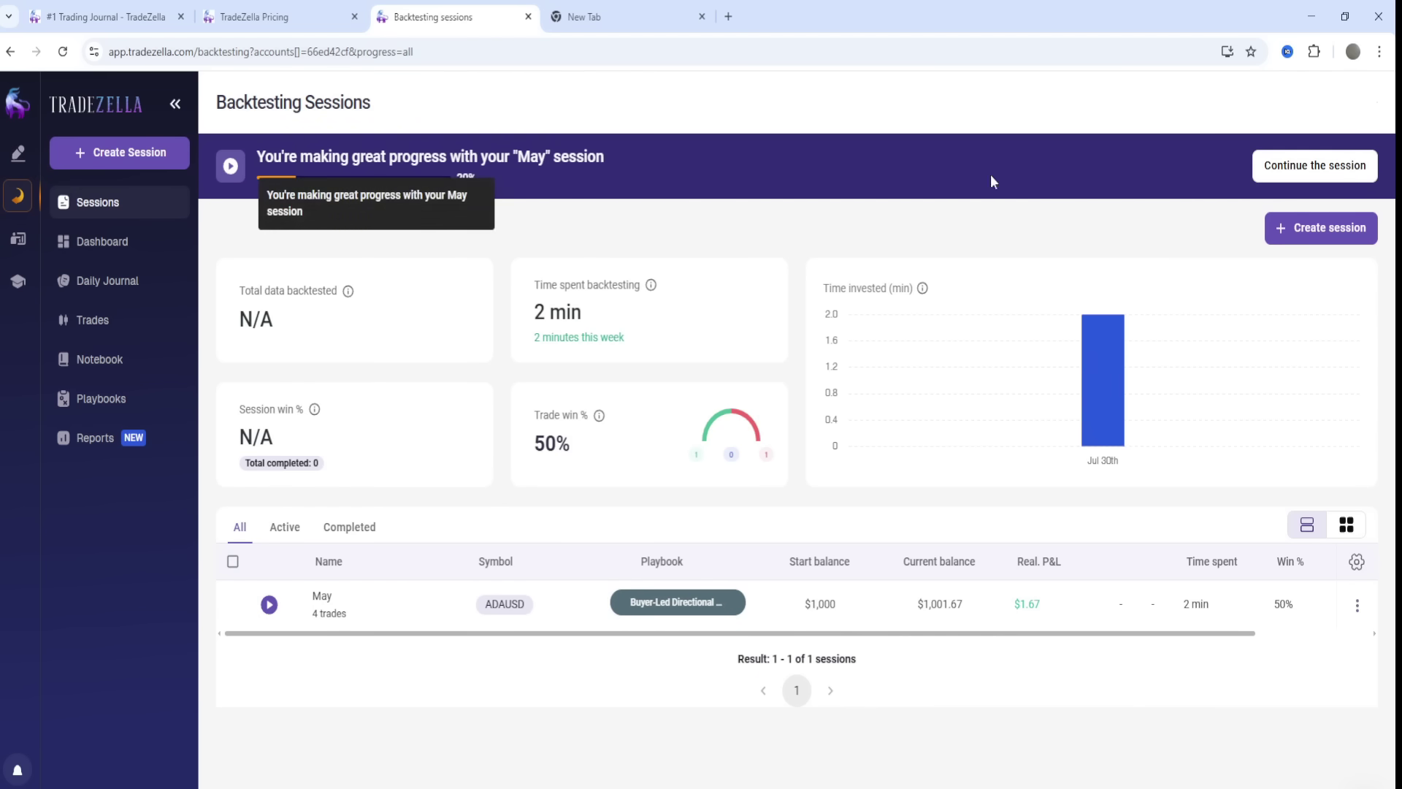
{"action": "left_click", "coordinate": [1289, 229]}
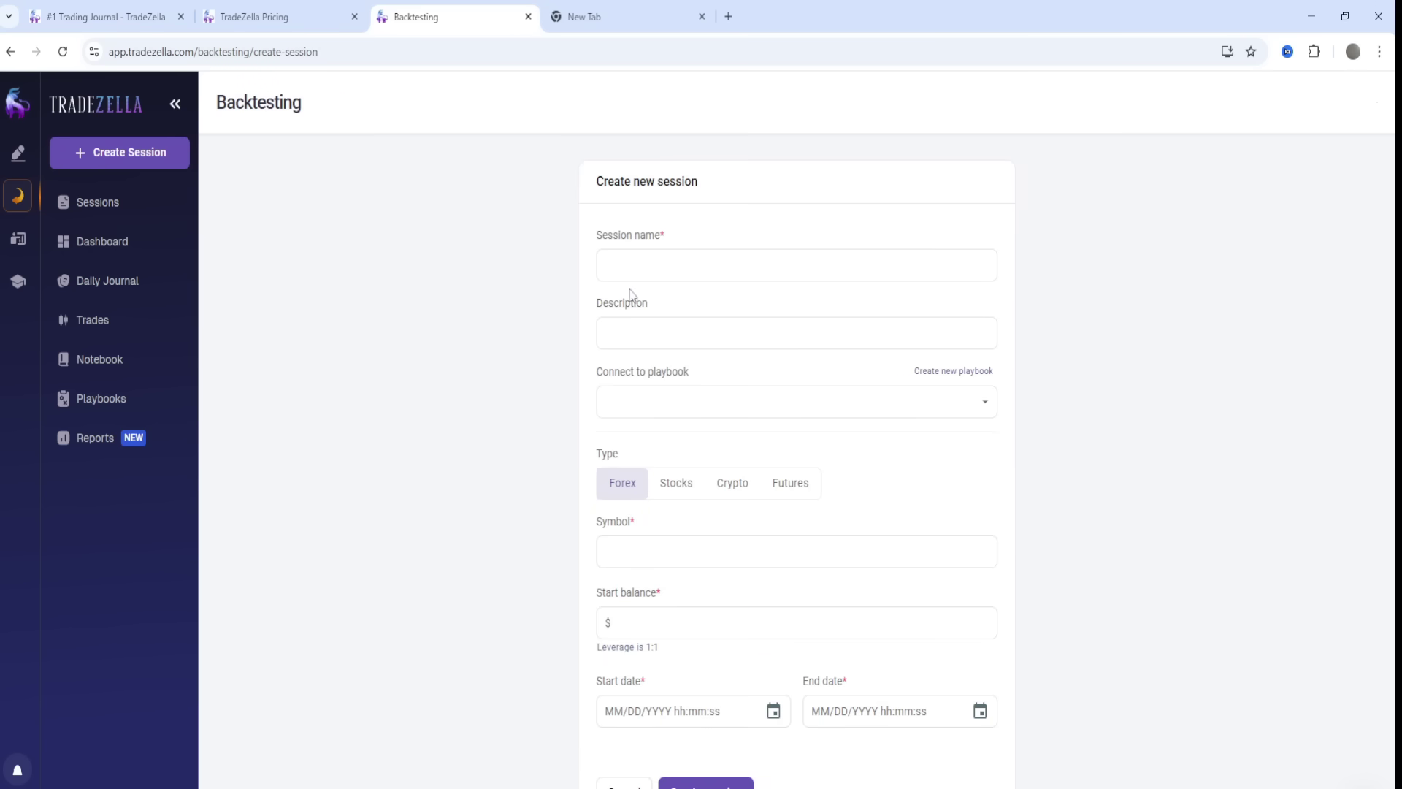
{"action": "left_click", "coordinate": [673, 260]}
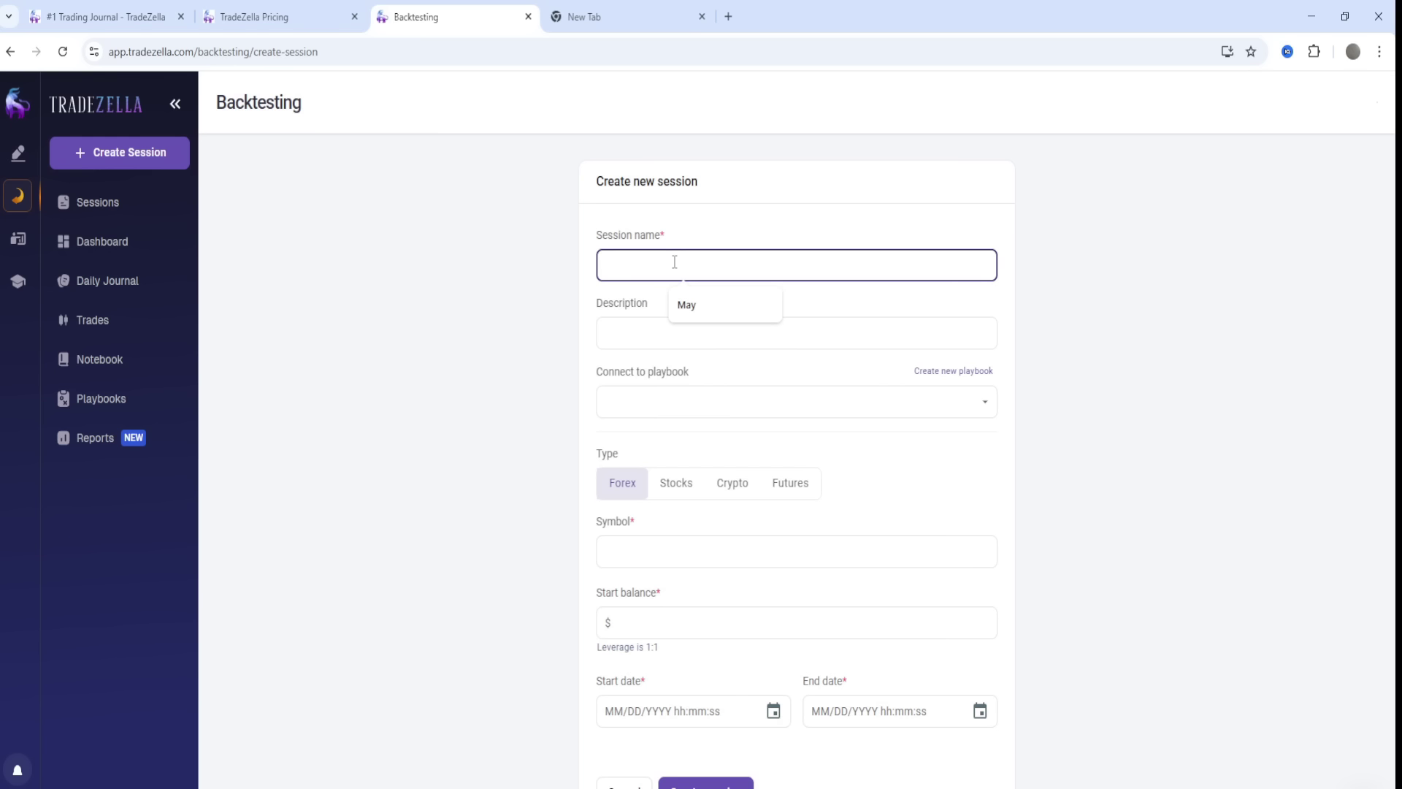
{"action": "type", "text": "Test Fpr Video"}
{"action": "right_click", "coordinate": [635, 265]}
{"action": "left_click", "coordinate": [649, 285]}
Copy 'Test For Video' into the Description and connect the Low Volume Node playbook.
{"action": "left_click", "coordinate": [649, 328]}
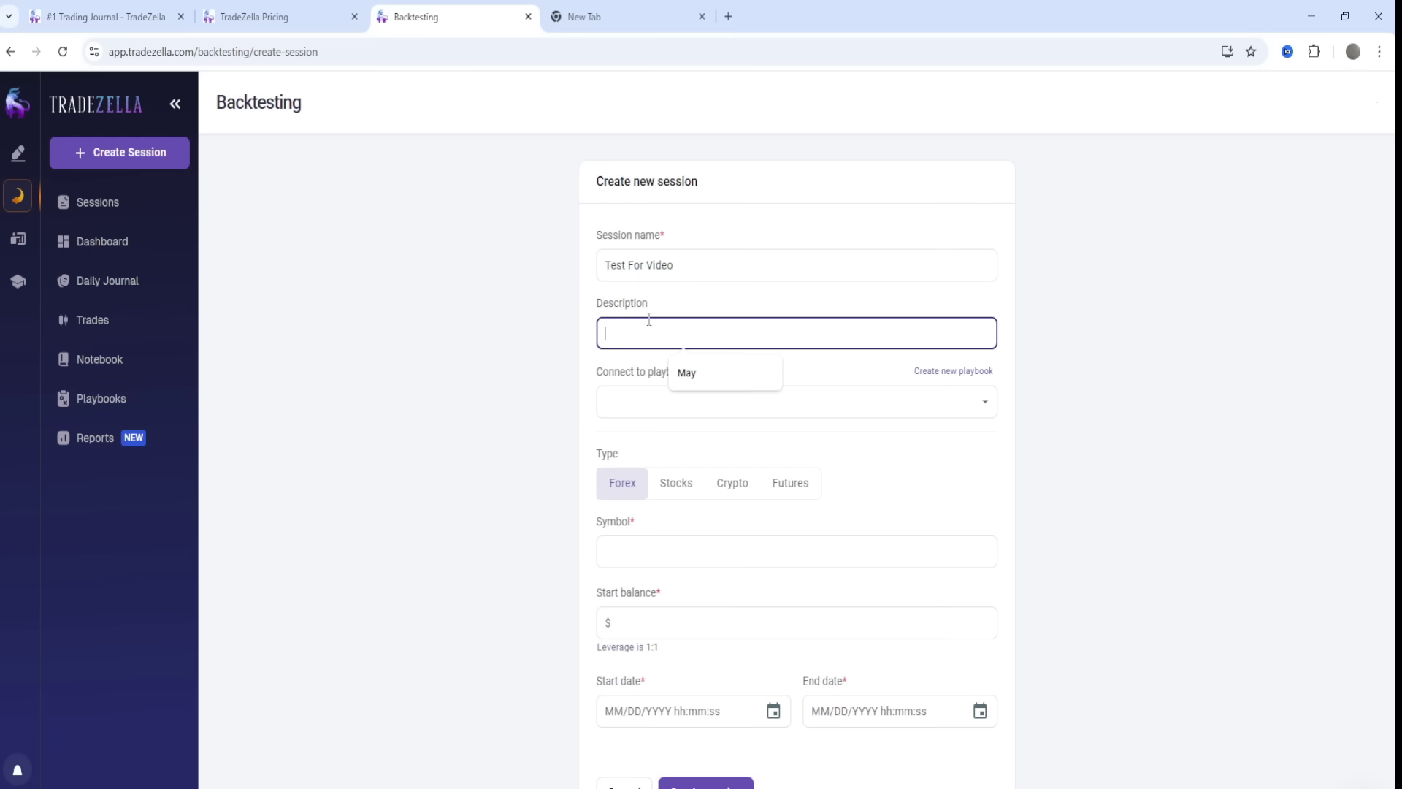
{"action": "left_click_drag", "start_coordinate": [674, 265], "coordinate": [576, 264]}
{"action": "right_click", "coordinate": [706, 267]}
{"action": "left_click", "coordinate": [736, 381]}
{"action": "right_click", "coordinate": [665, 340]}
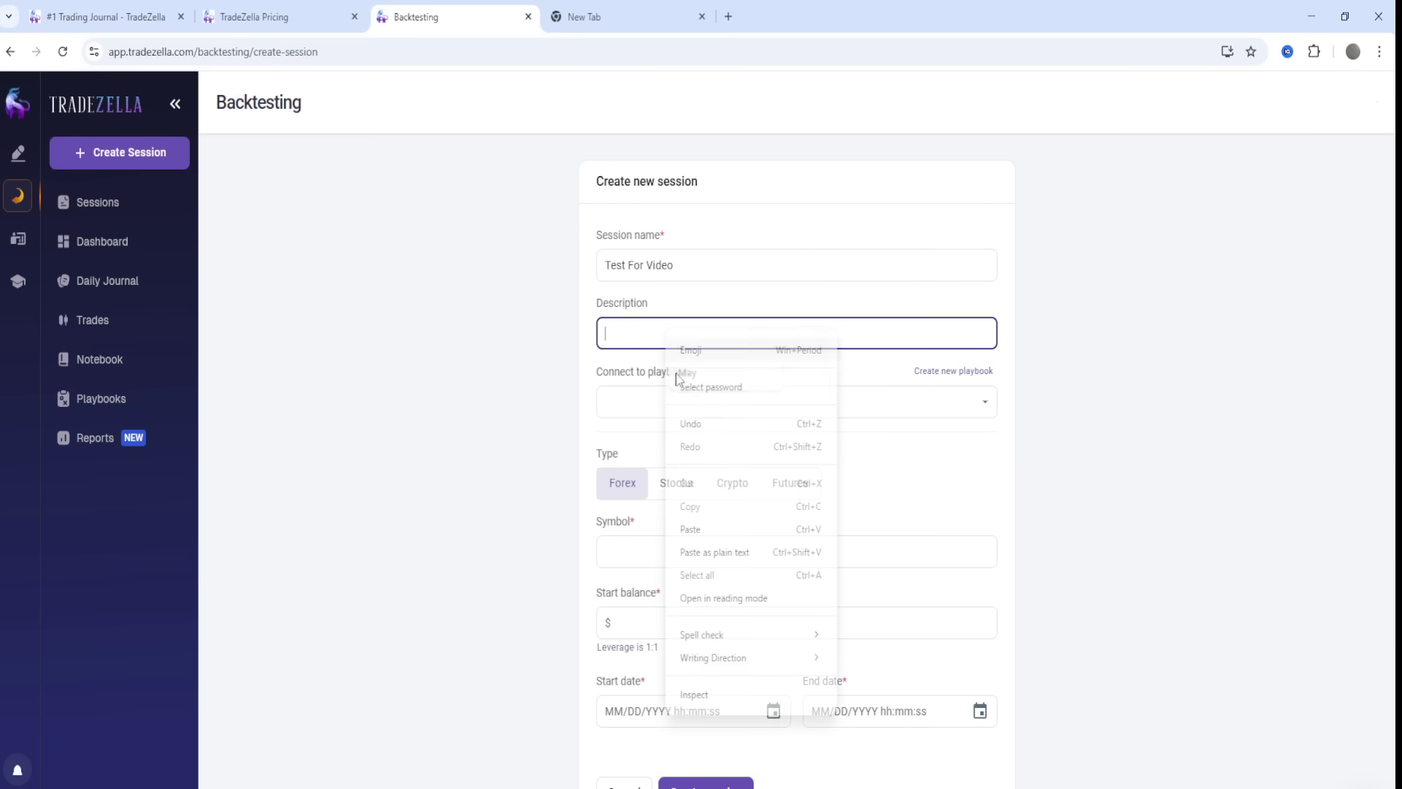
{"action": "left_click", "coordinate": [707, 529]}
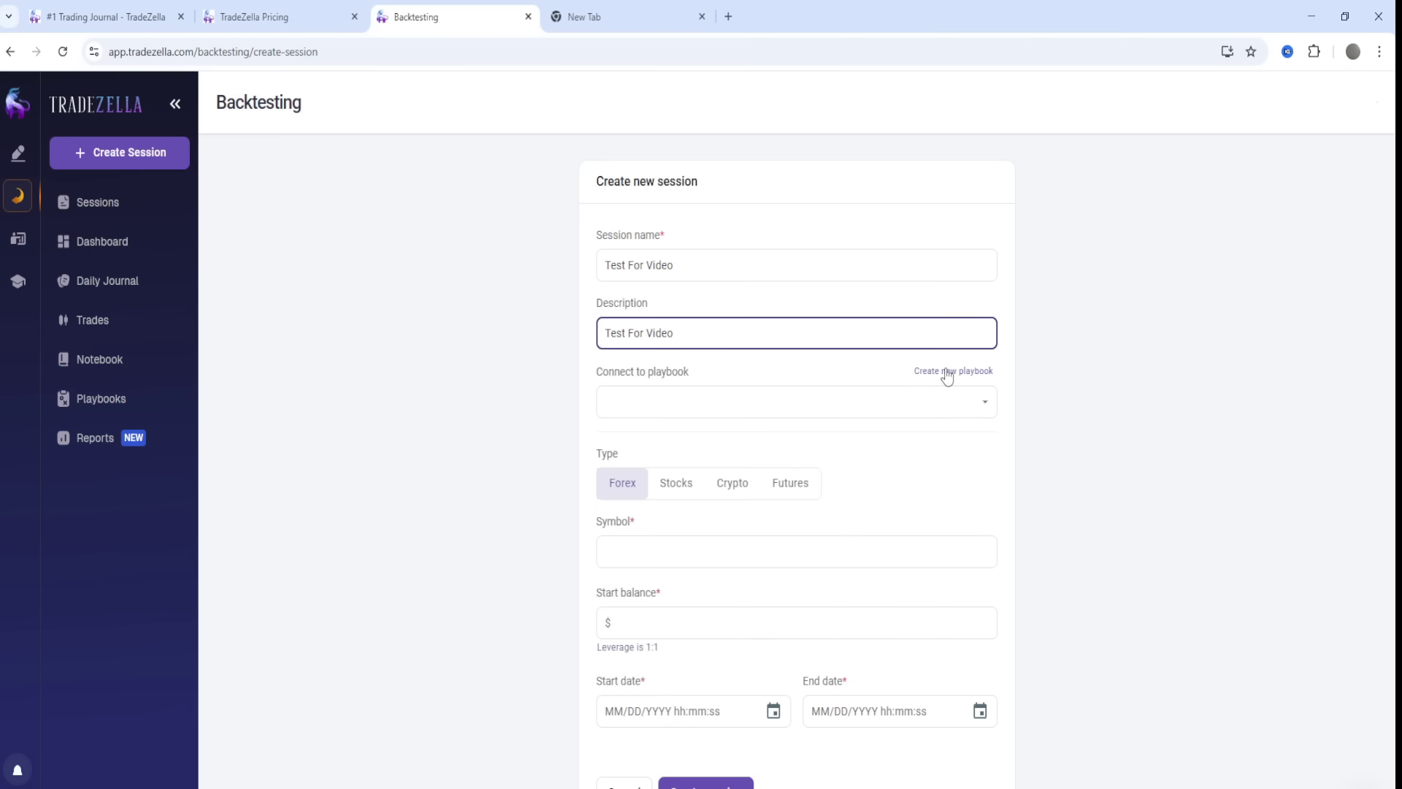
{"action": "left_click", "coordinate": [978, 404]}
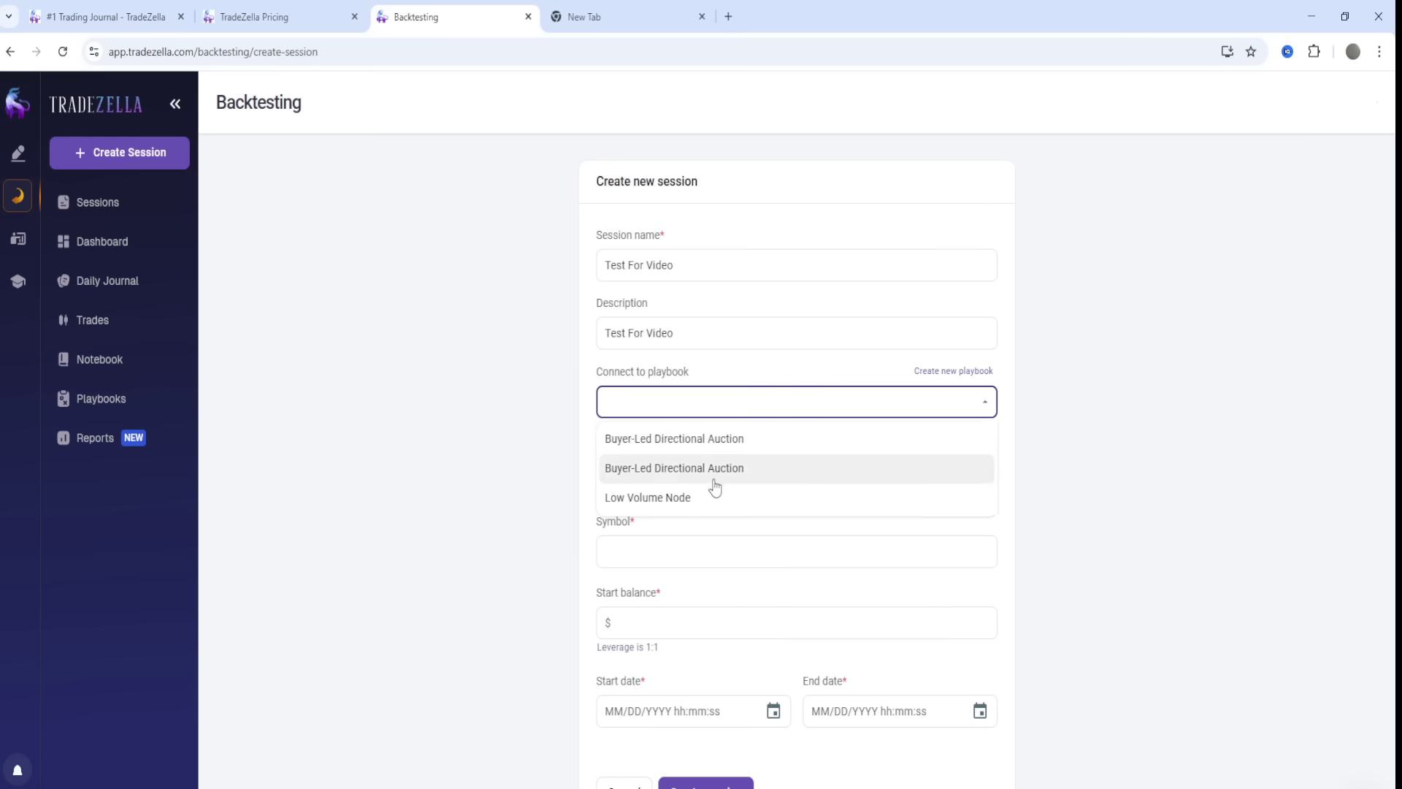
{"action": "left_click", "coordinate": [692, 503]}
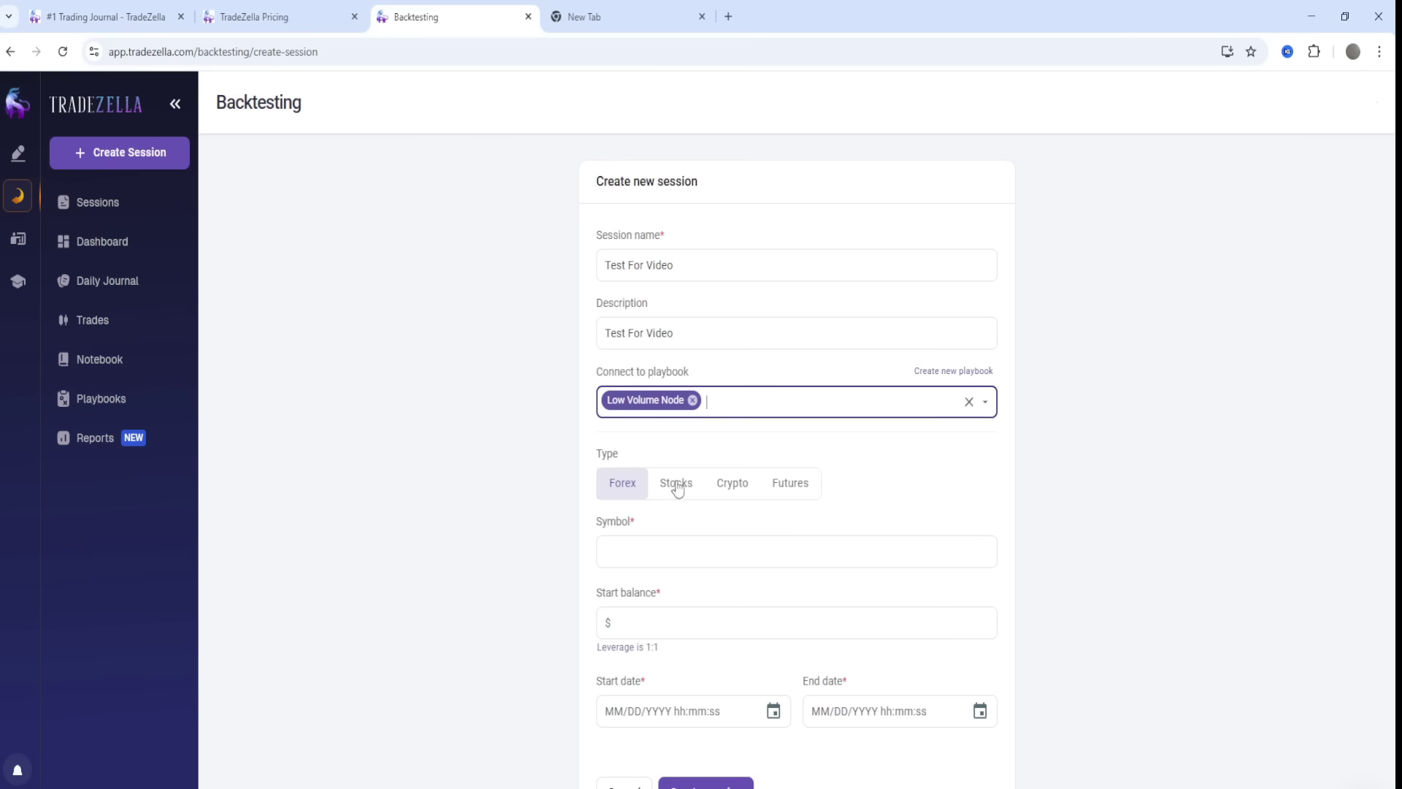
Make the session type Crypto and choose BCHUSD as its symbol.
{"action": "left_click", "coordinate": [739, 487]}
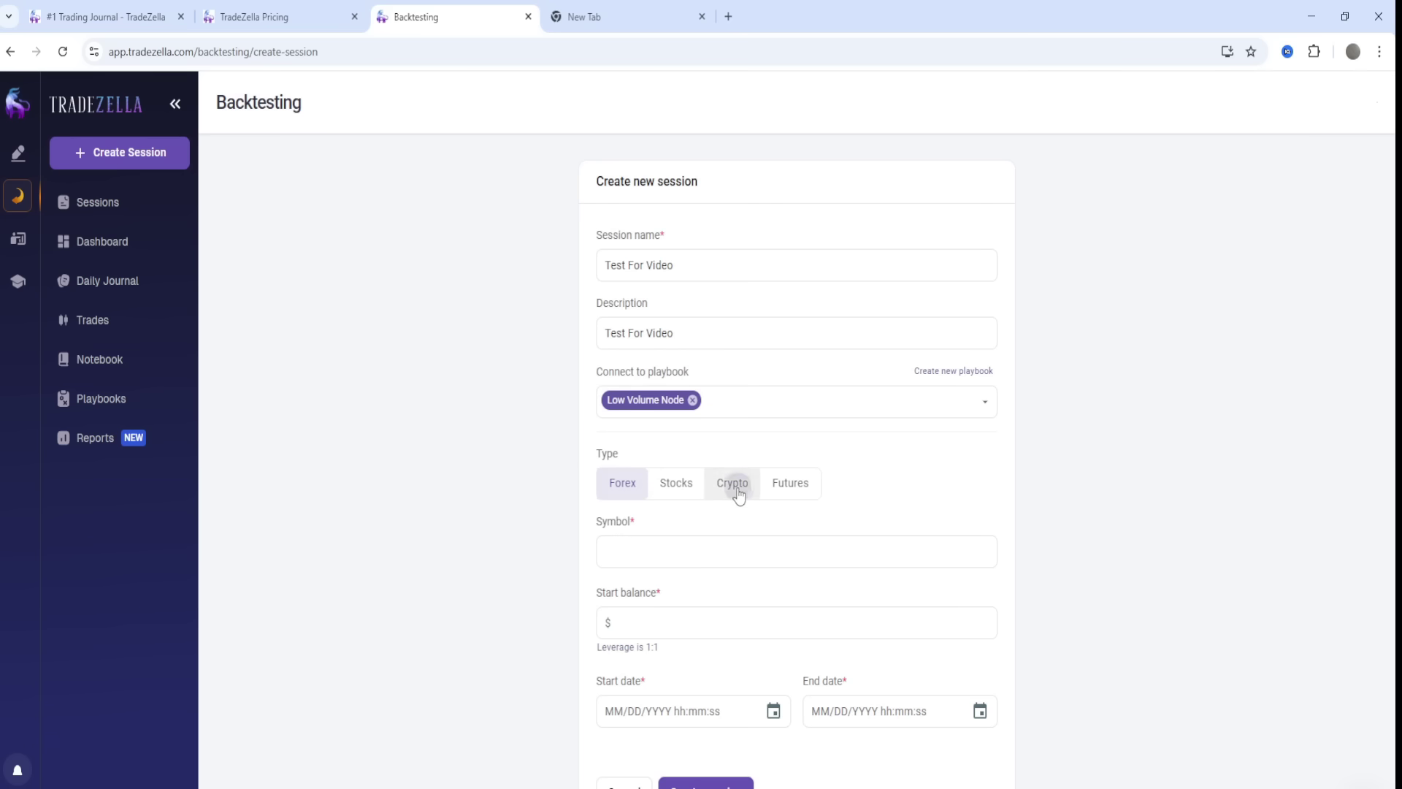
{"action": "left_click", "coordinate": [685, 555]}
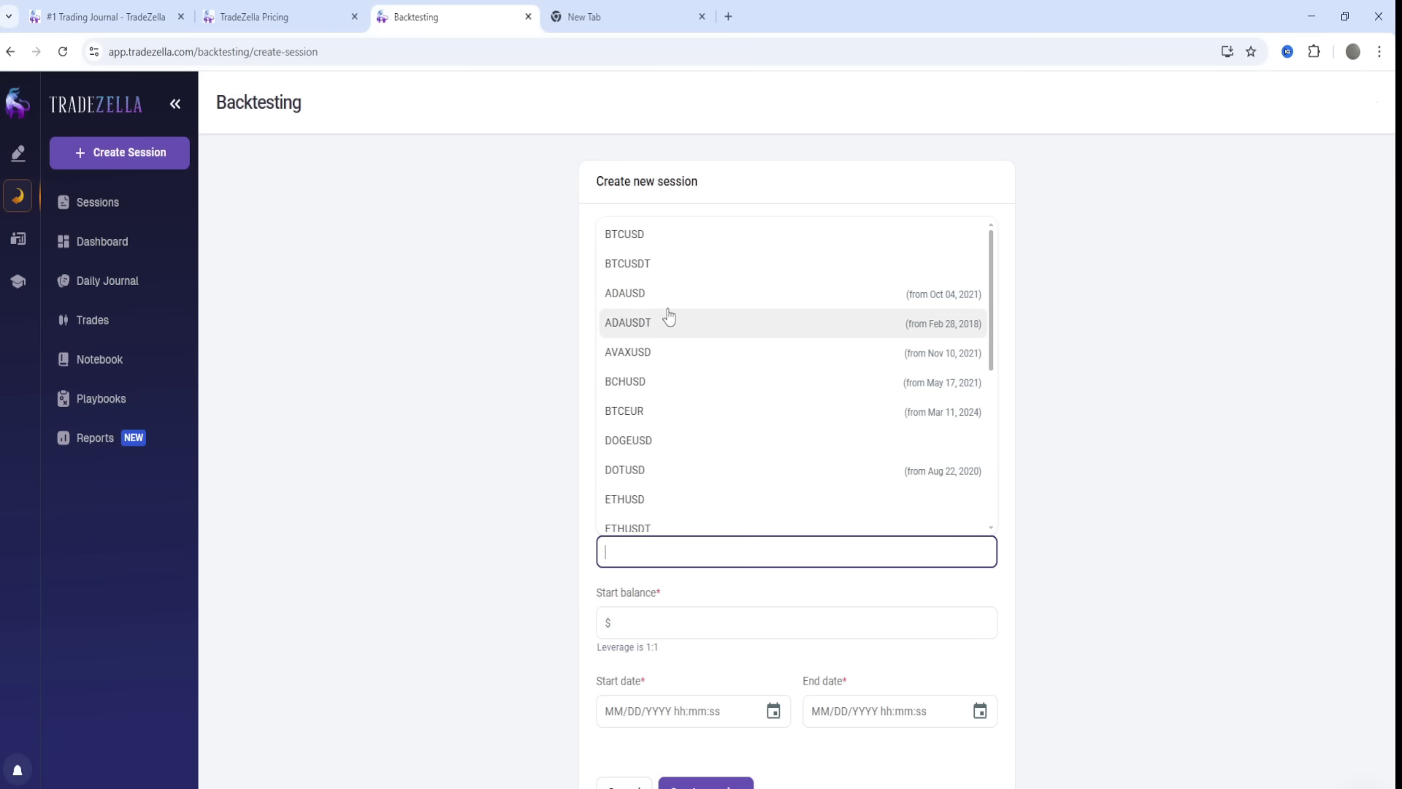
{"action": "scroll", "coordinate": [661, 387], "scroll_direction": "down", "scroll_amount": 2}
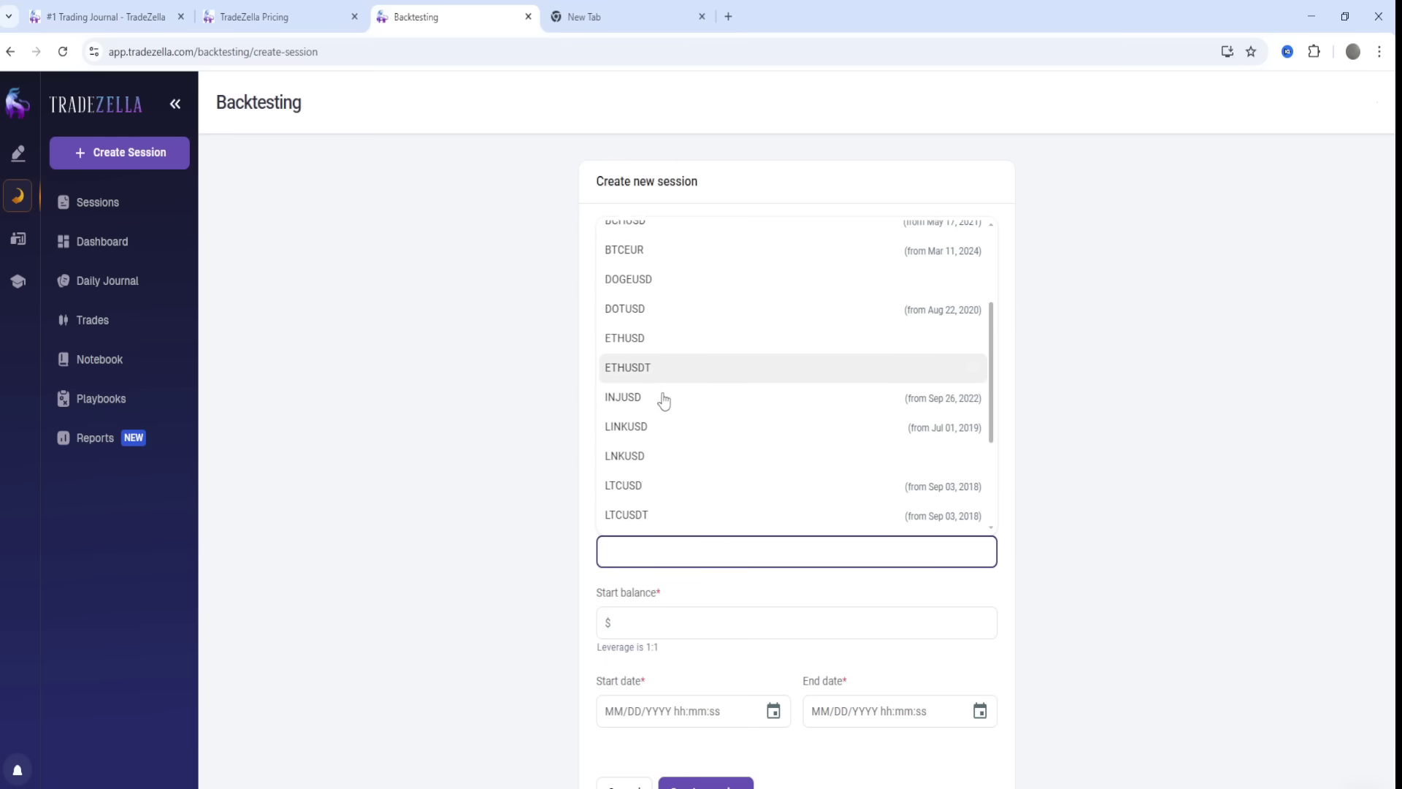
{"action": "scroll", "coordinate": [671, 383], "scroll_direction": "down", "scroll_amount": 2}
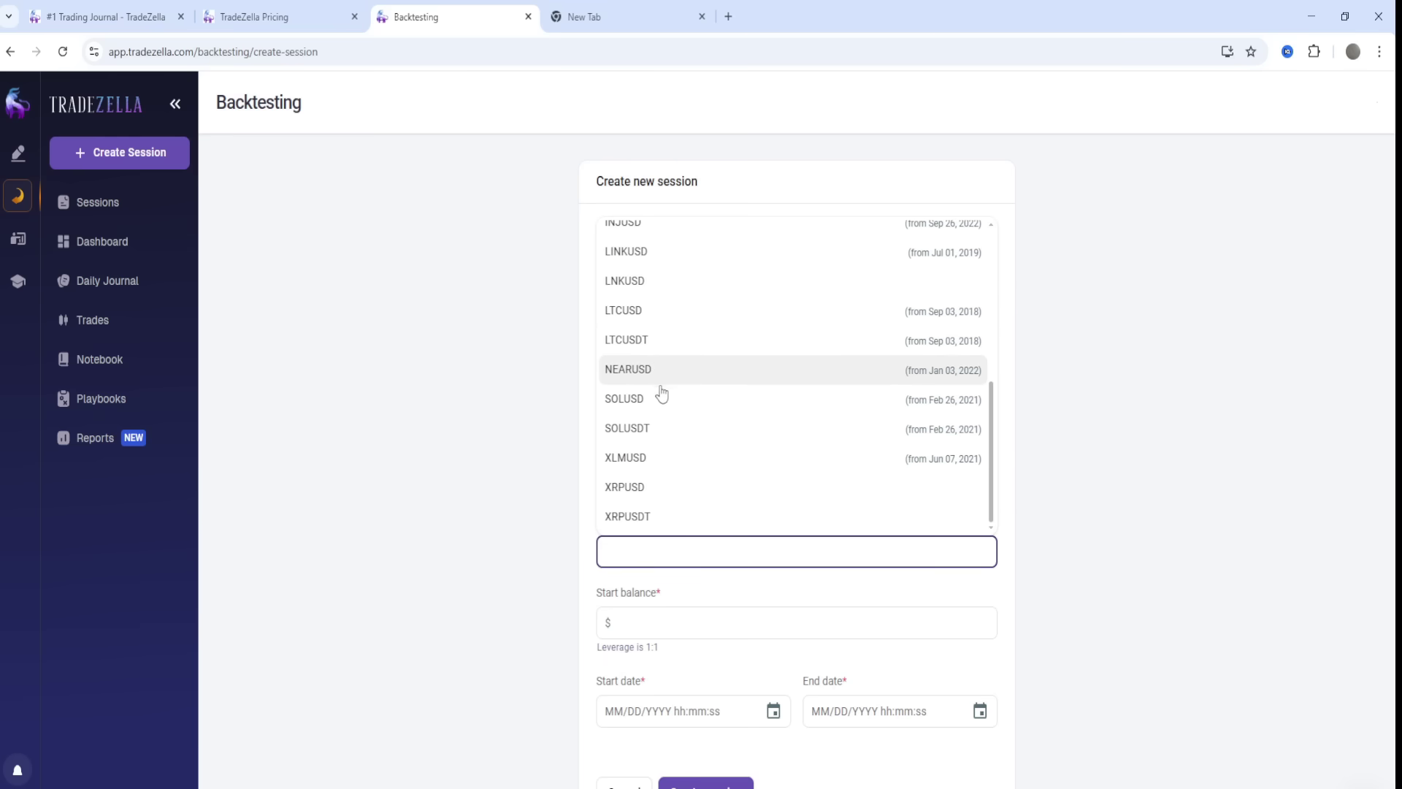
{"action": "scroll", "coordinate": [664, 395], "scroll_direction": "up", "scroll_amount": 4}
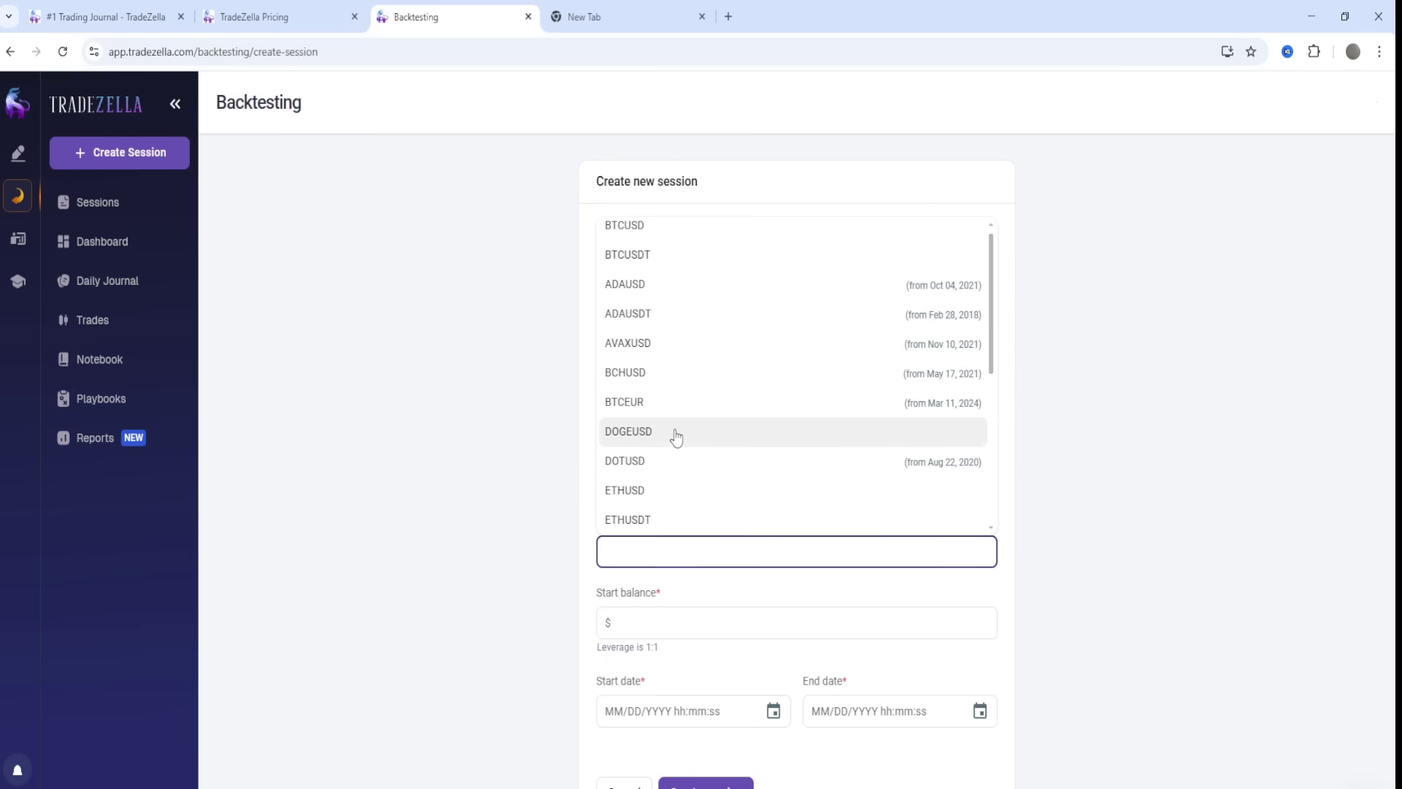
{"action": "left_click", "coordinate": [667, 374]}
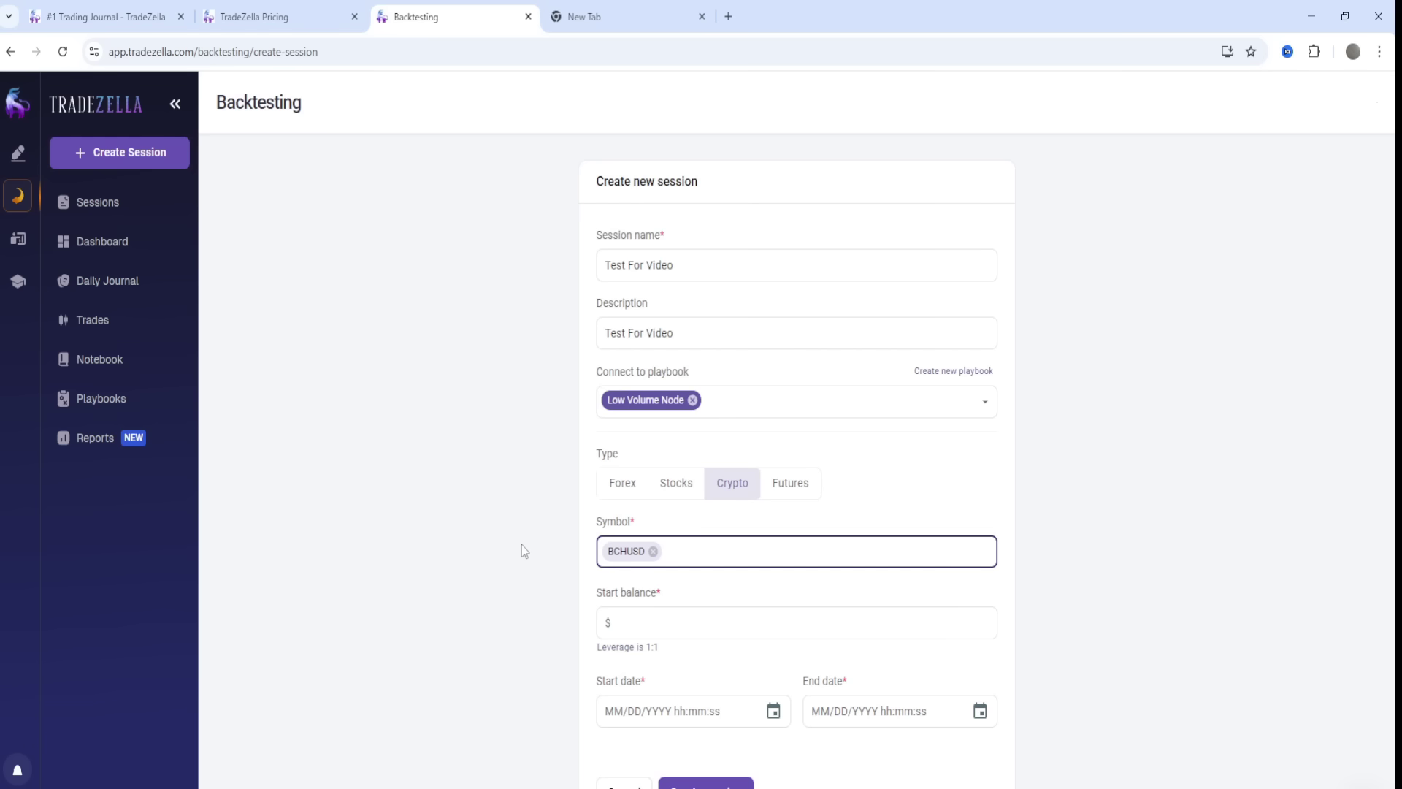
Enter a start balance of 50000.
{"action": "left_click", "coordinate": [670, 620]}
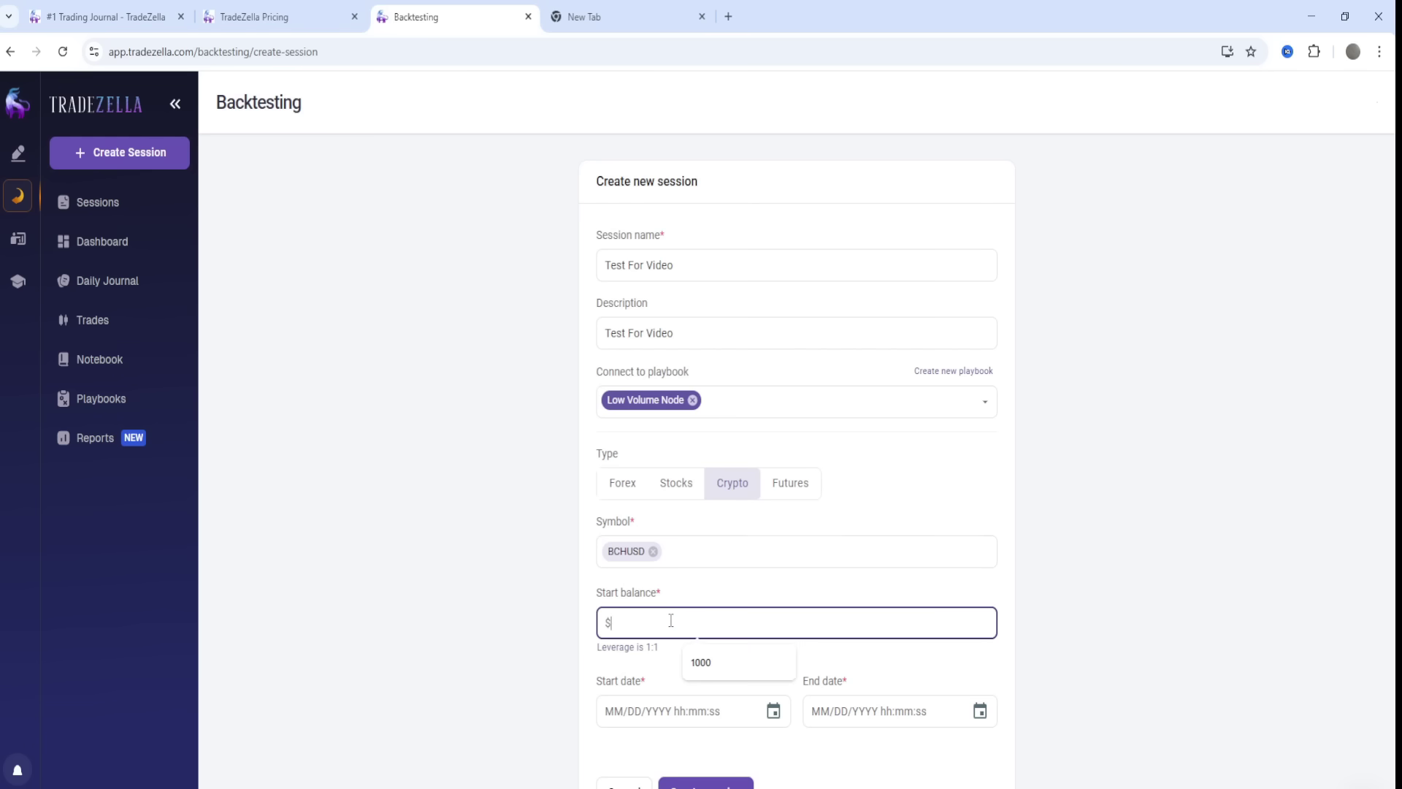
{"action": "type", "text": "1"}
{"action": "key", "text": "BackSpace"}
{"action": "type", "text": "50000"}
Set the session start date to July 1, 2024.
{"action": "left_click", "coordinate": [774, 712]}
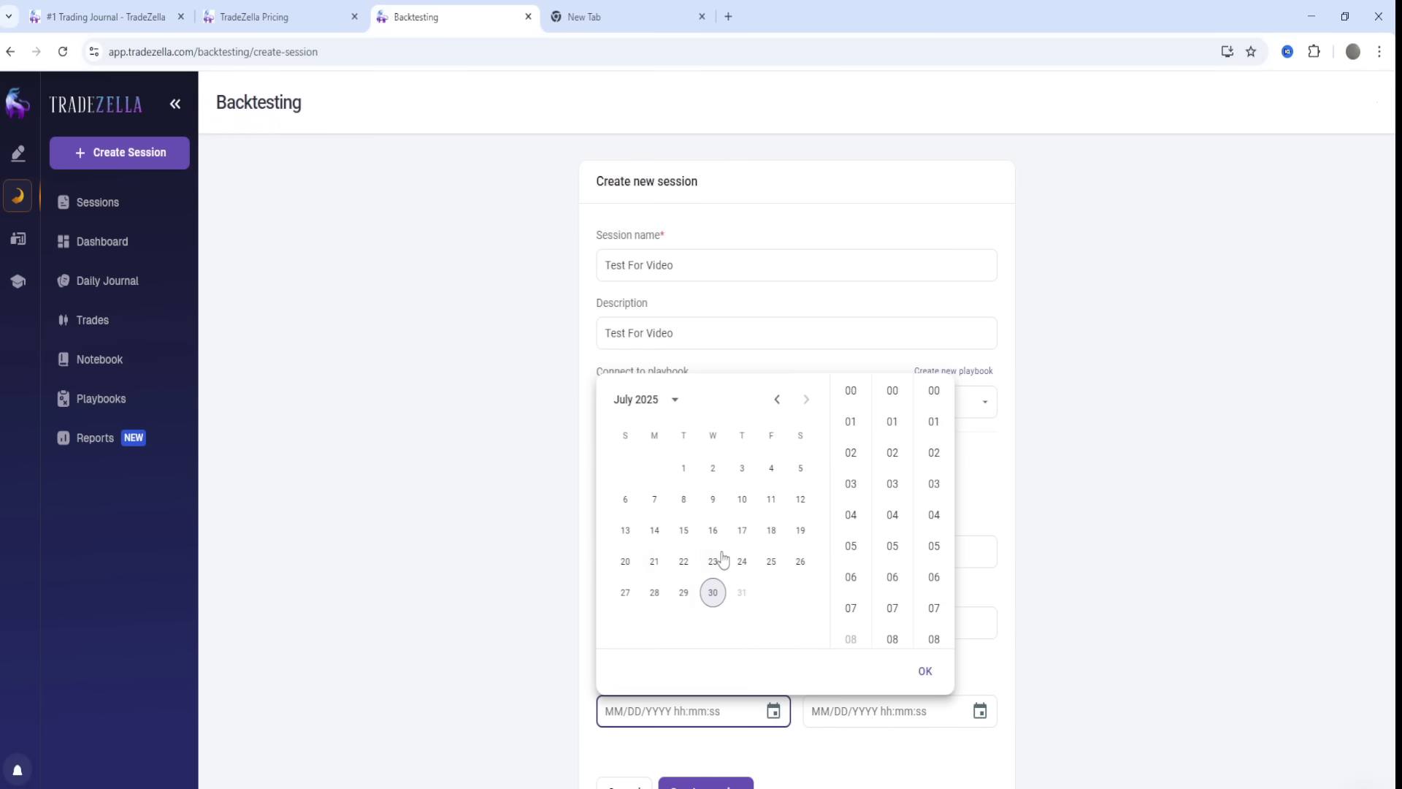
{"action": "left_click", "coordinate": [777, 399]}
{"action": "left_click", "coordinate": [672, 400]}
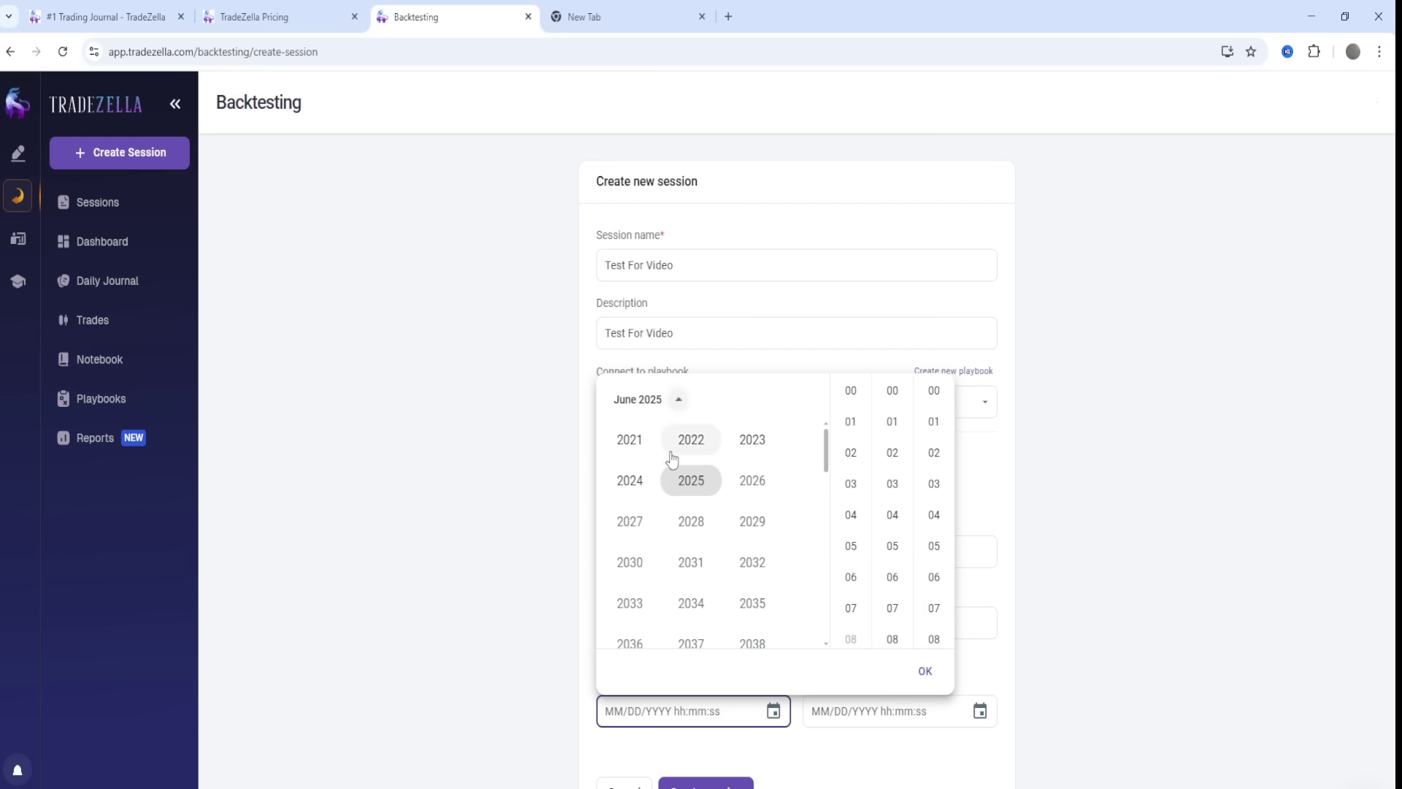
{"action": "left_click", "coordinate": [632, 479]}
{"action": "left_click", "coordinate": [636, 531]}
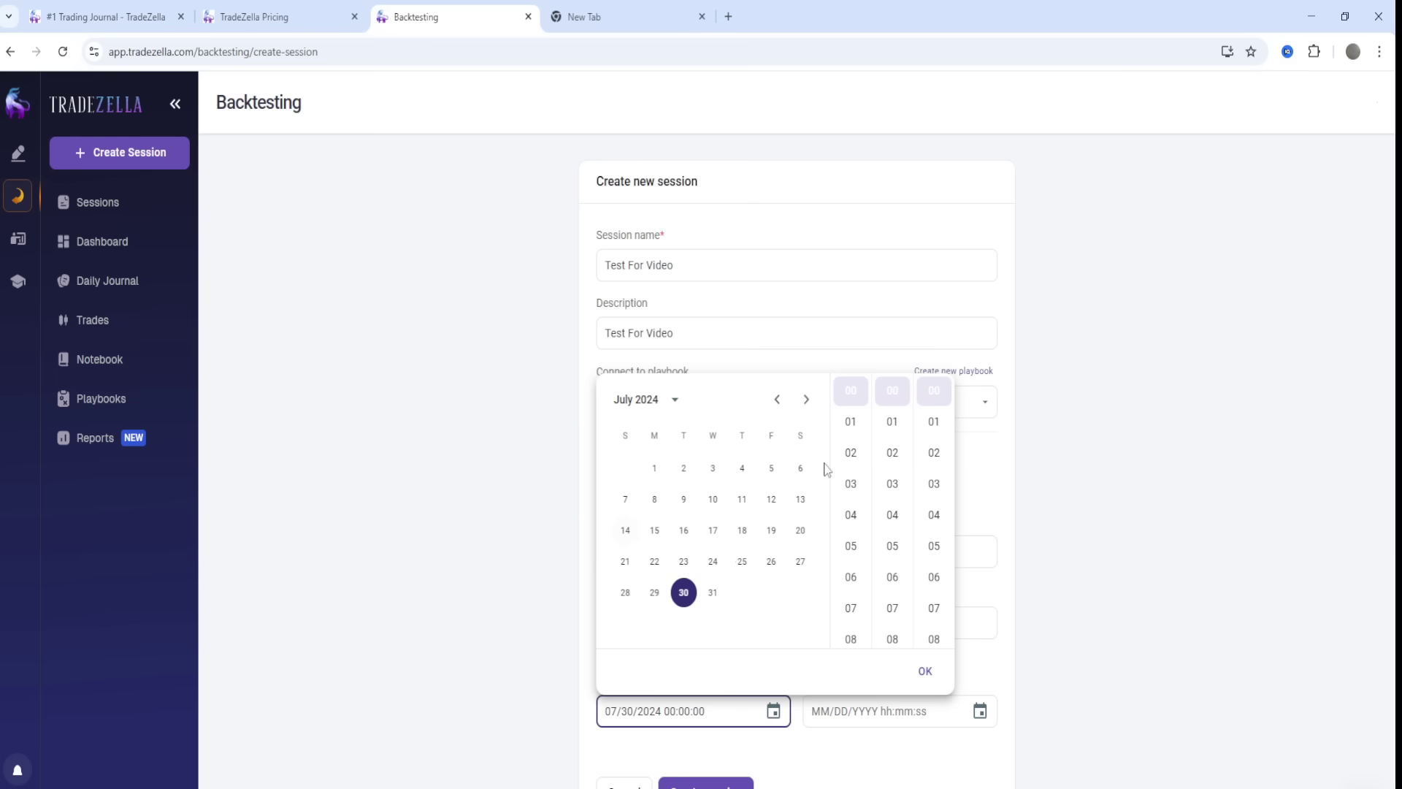
{"action": "left_click", "coordinate": [656, 468]}
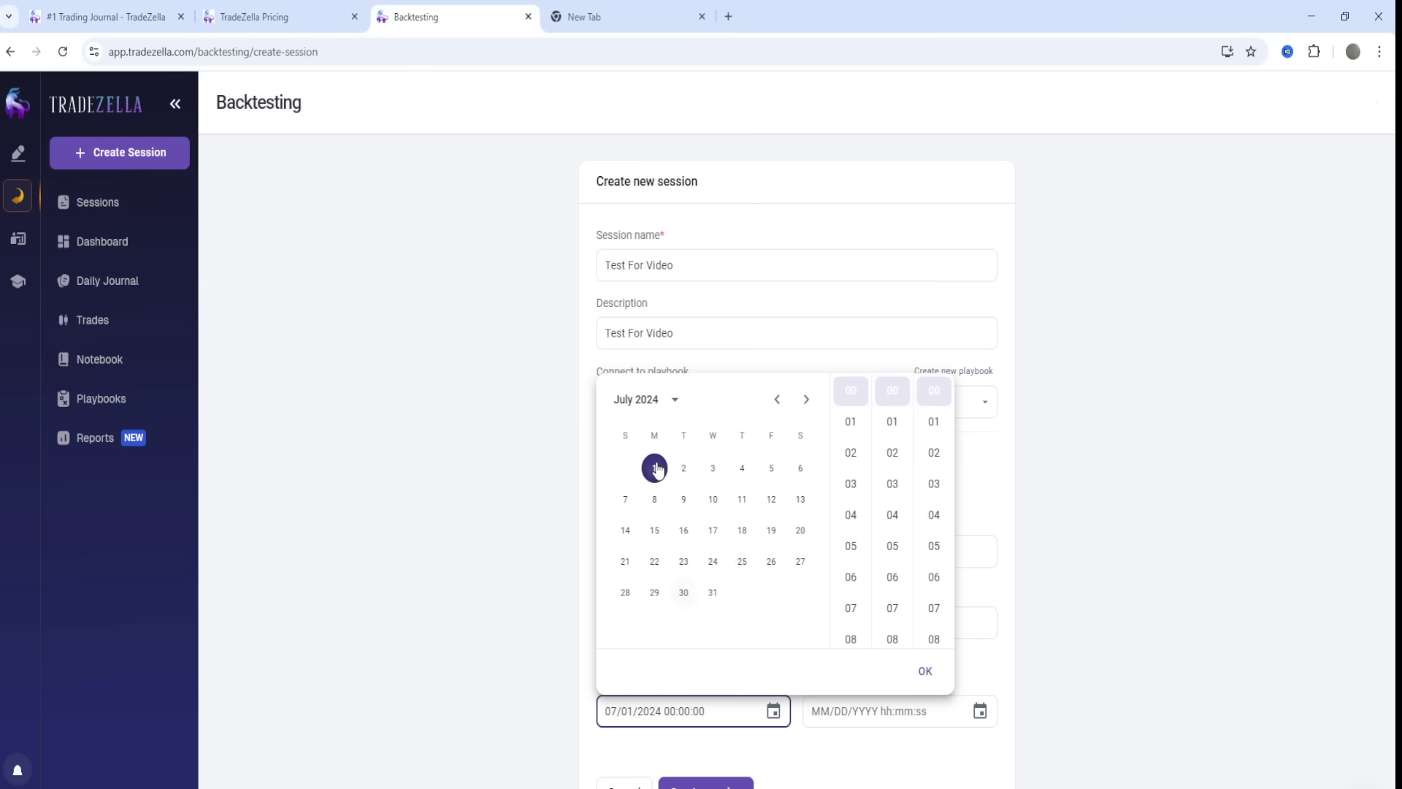
{"action": "left_click", "coordinate": [859, 717]}
Set the session end date to July 30, 2024.
{"action": "left_click", "coordinate": [979, 711]}
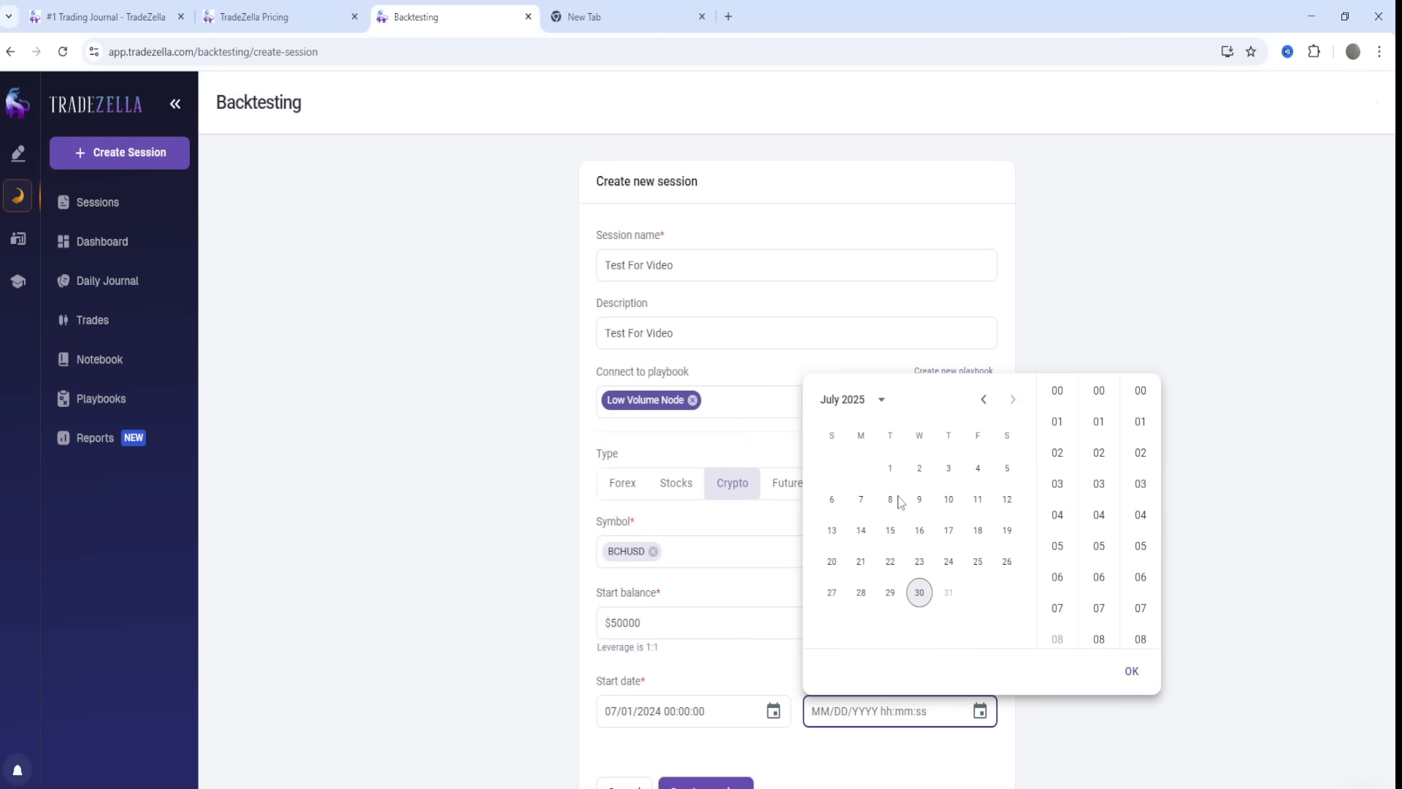
{"action": "left_click", "coordinate": [880, 400]}
{"action": "left_click", "coordinate": [855, 438]}
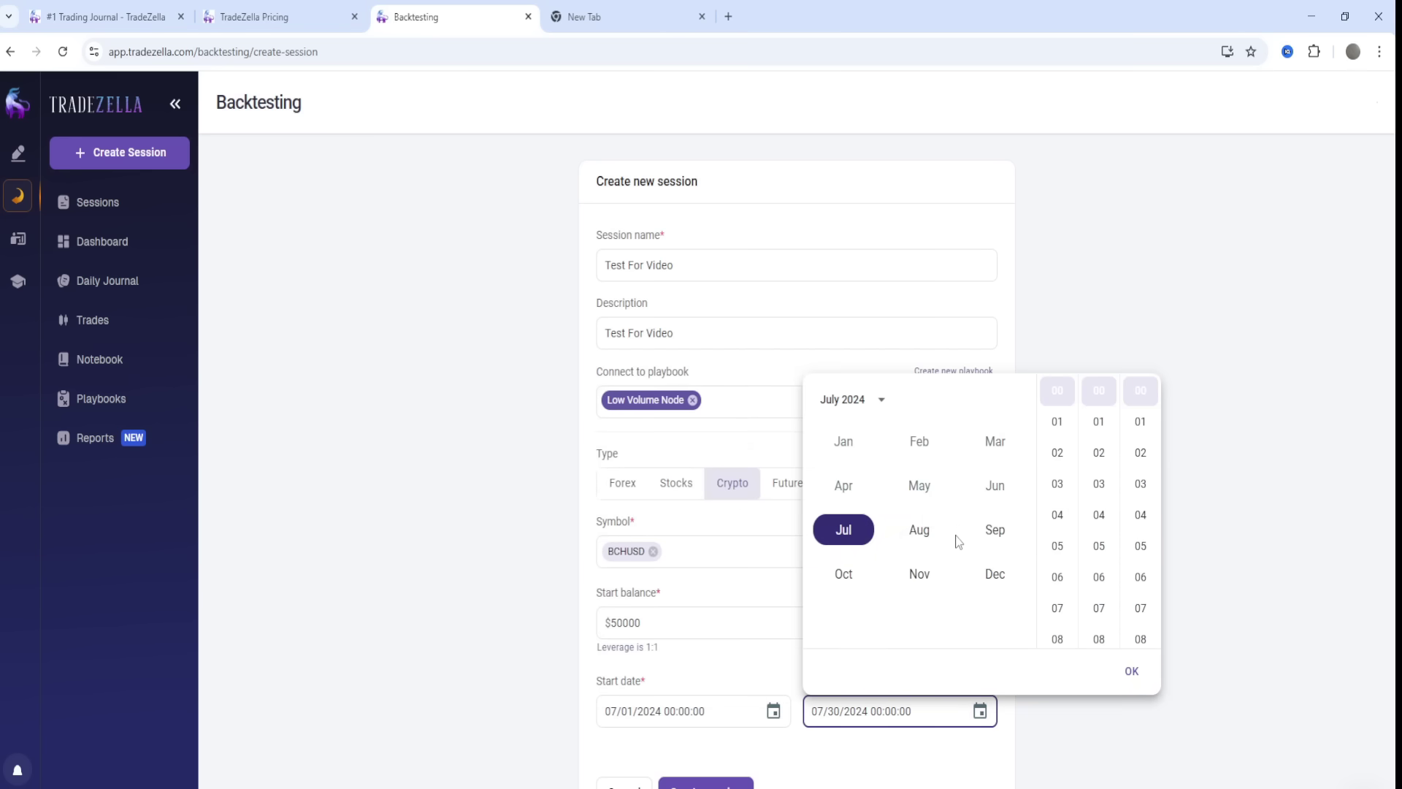
{"action": "left_click", "coordinate": [847, 531]}
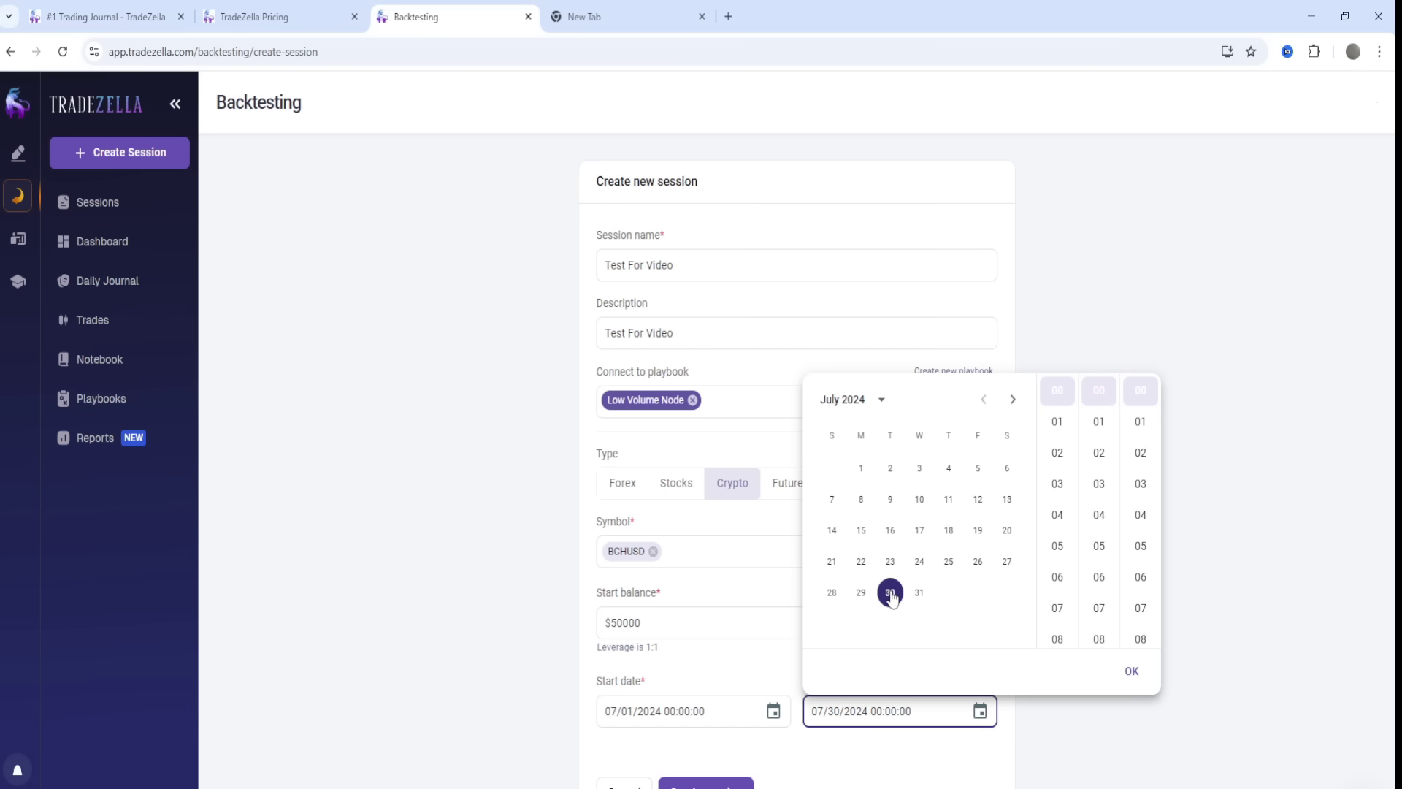
{"action": "left_click", "coordinate": [818, 781]}
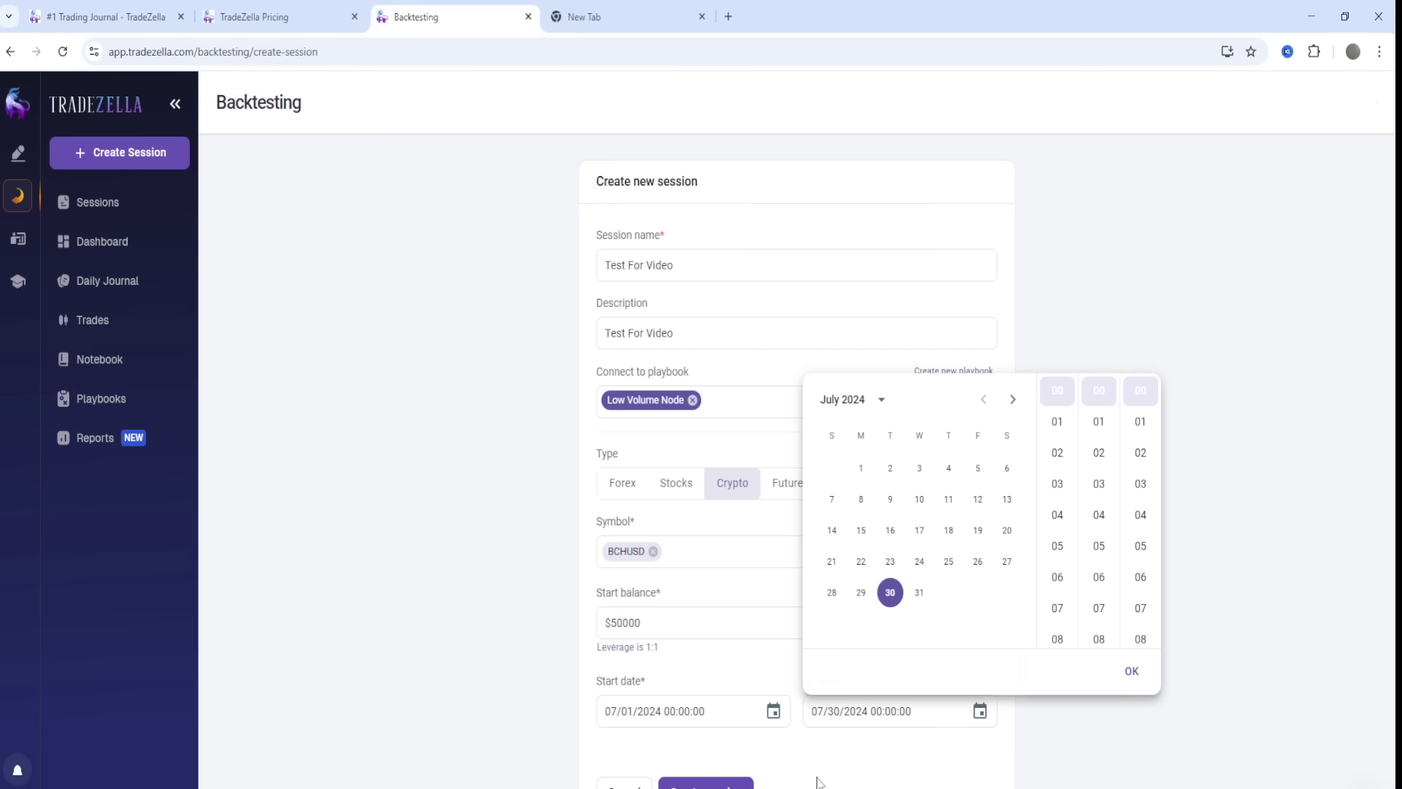
Create the session and let the BCHUSD 1-minute replay run to 00:08:59.
{"action": "left_click", "coordinate": [705, 782]}
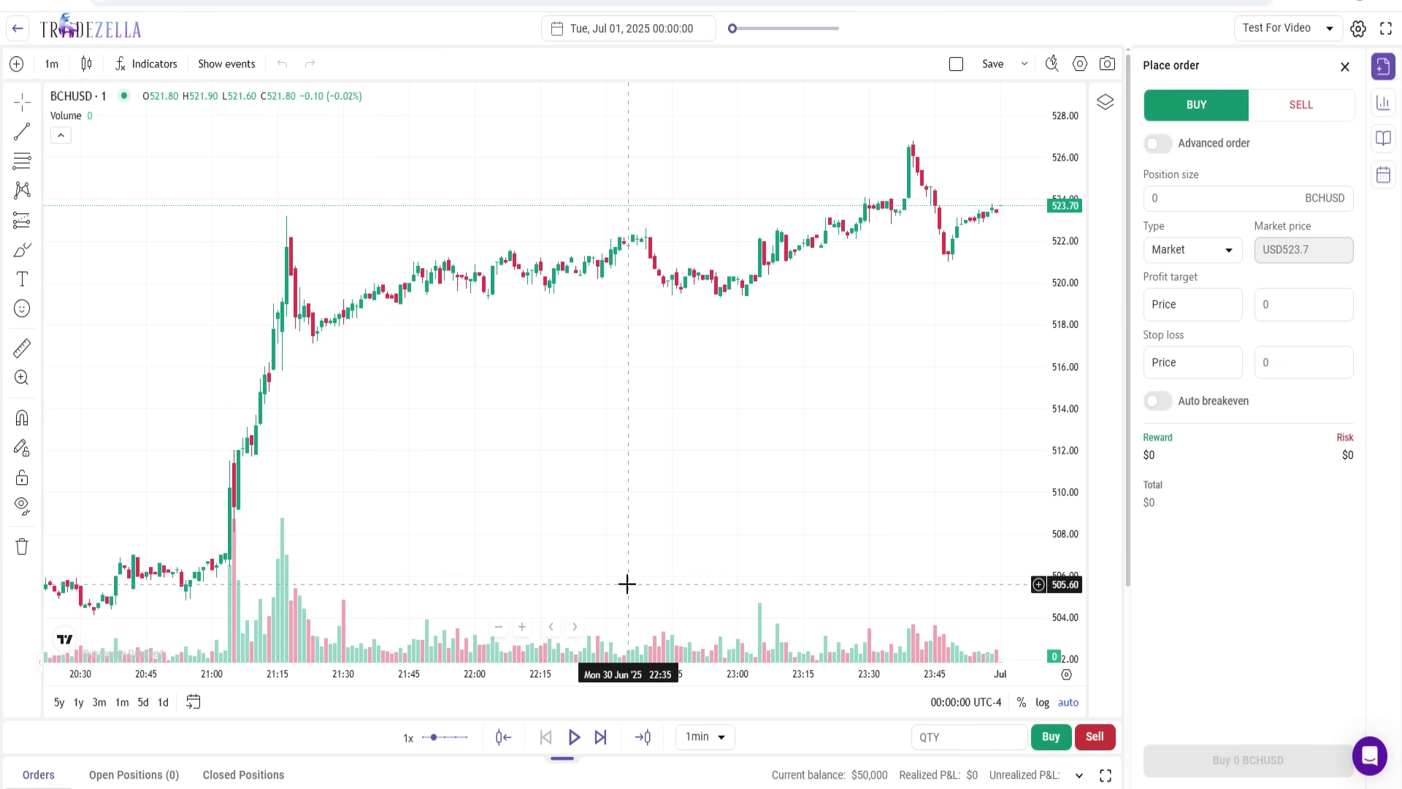
{"action": "scroll", "coordinate": [643, 355], "scroll_direction": "down", "scroll_amount": 1}
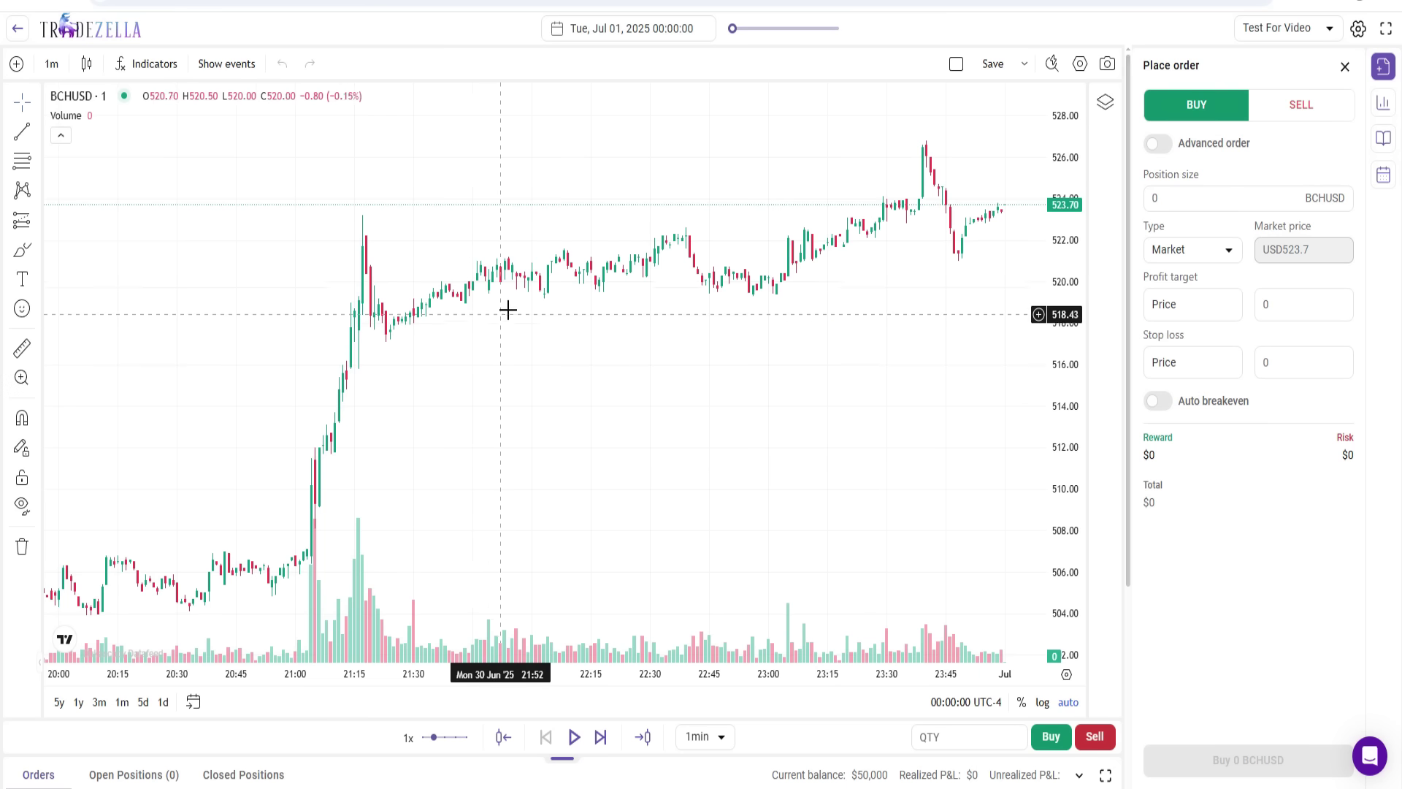
{"action": "left_click", "coordinate": [575, 738]}
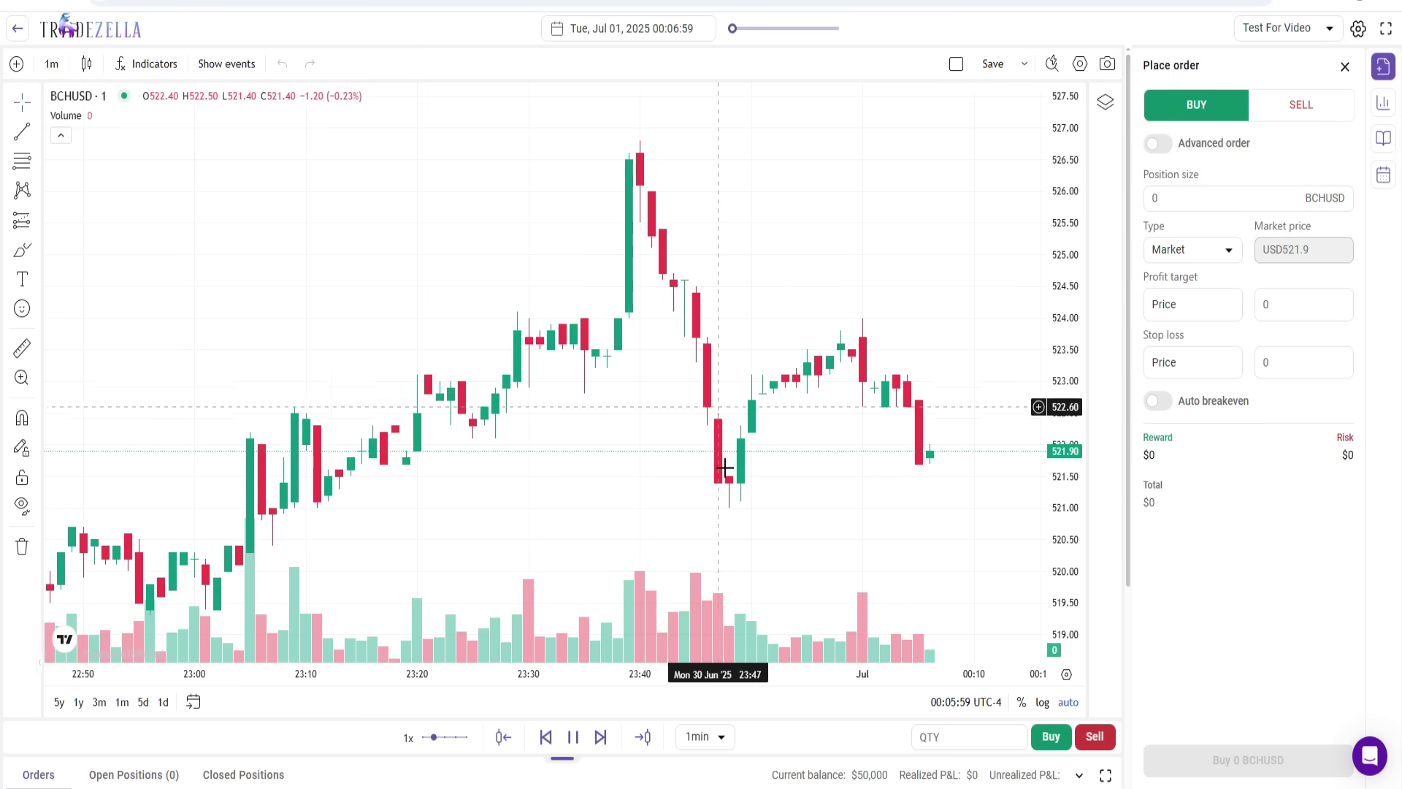
Keep 1-minute candles, step forward one candle, then play and pause at Jul 01, 2025 00:14:59.
{"action": "left_click", "coordinate": [574, 741]}
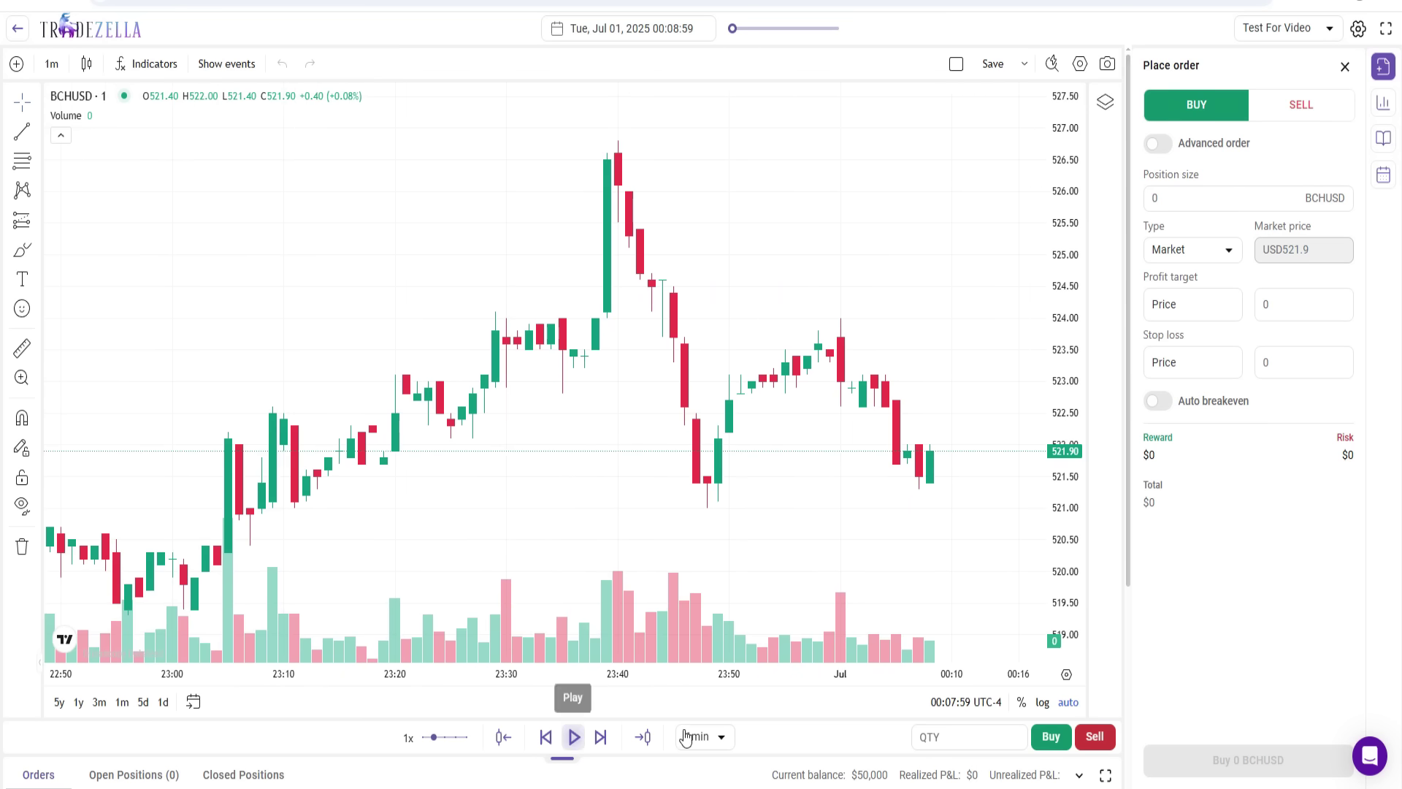
{"action": "left_click", "coordinate": [697, 739]}
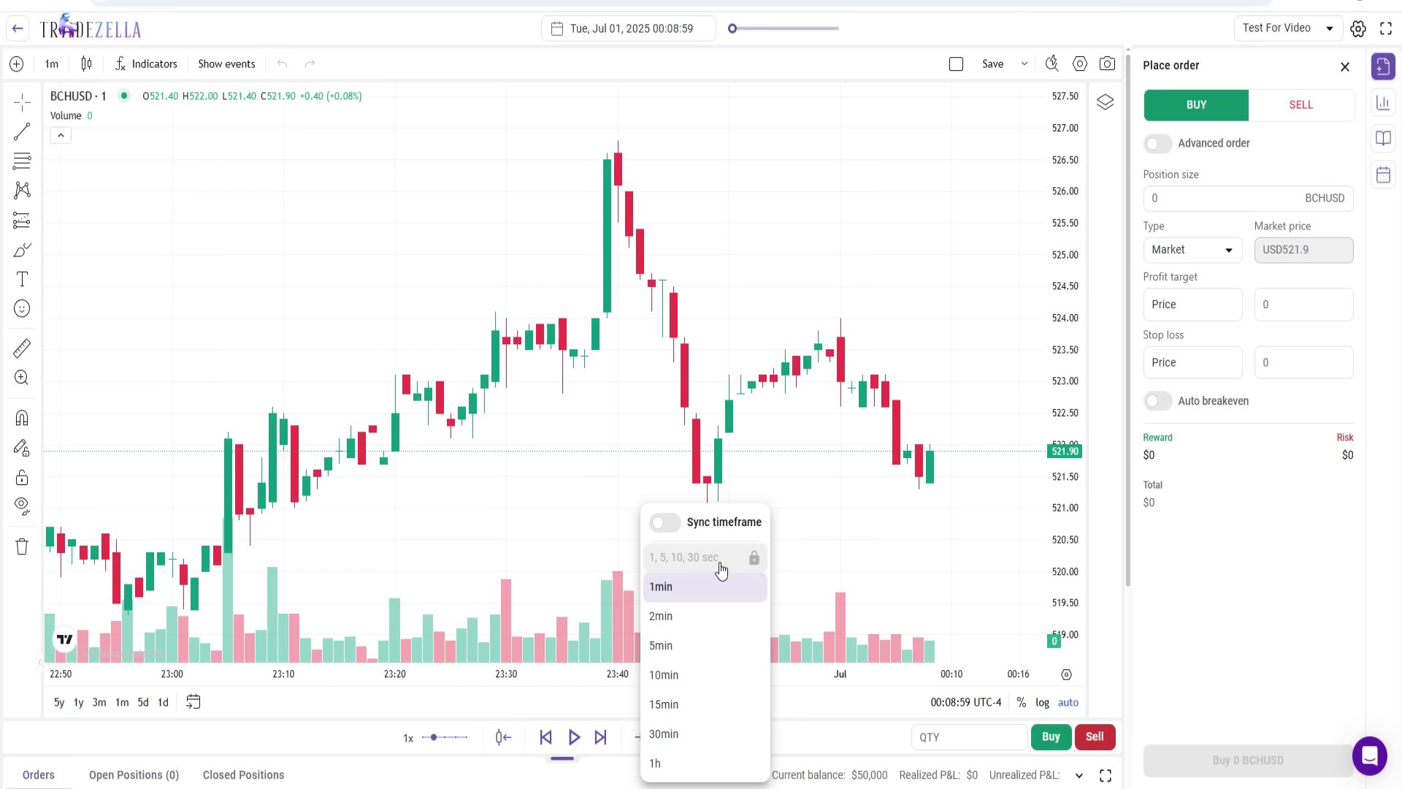
{"action": "left_click", "coordinate": [808, 741]}
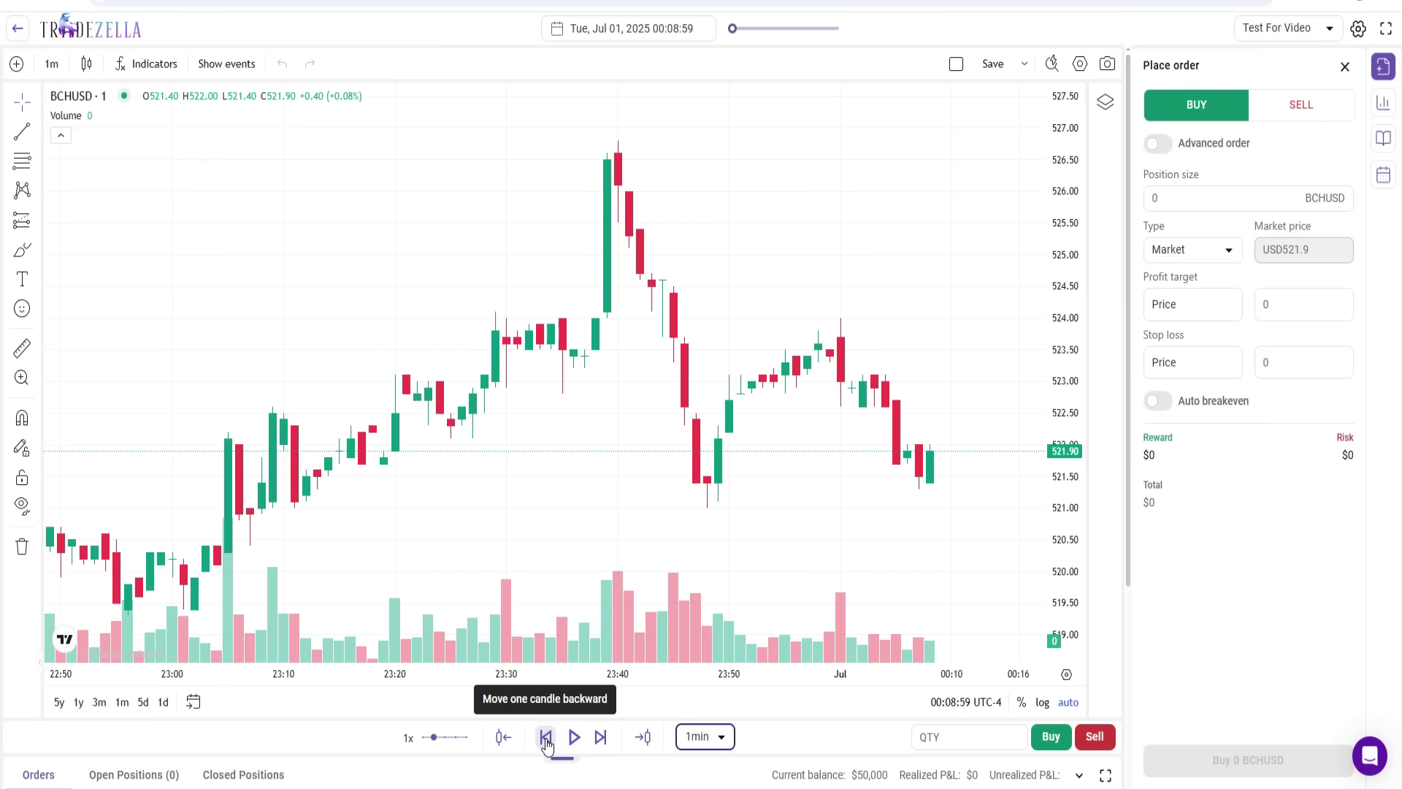
{"action": "left_click", "coordinate": [601, 738]}
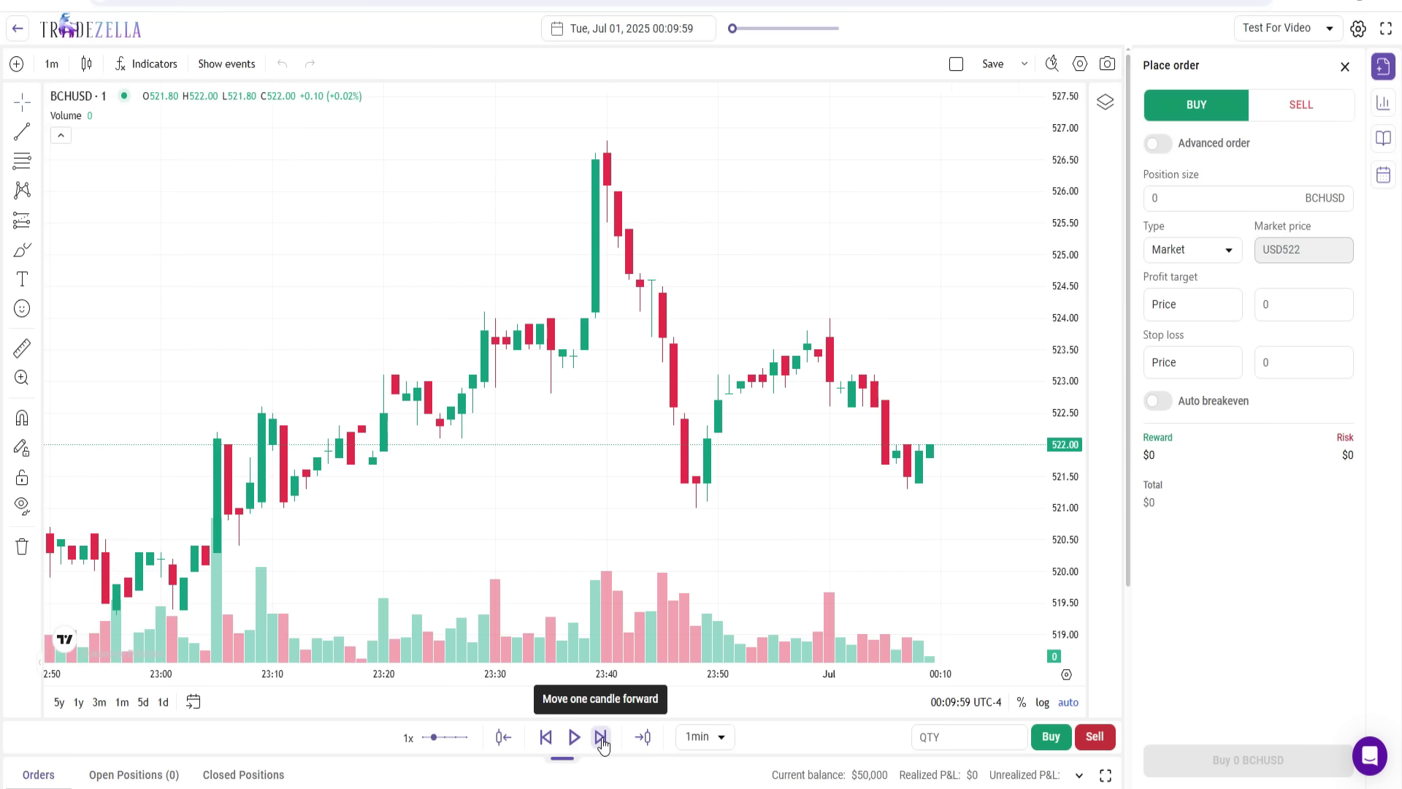
{"action": "left_click", "coordinate": [599, 737]}
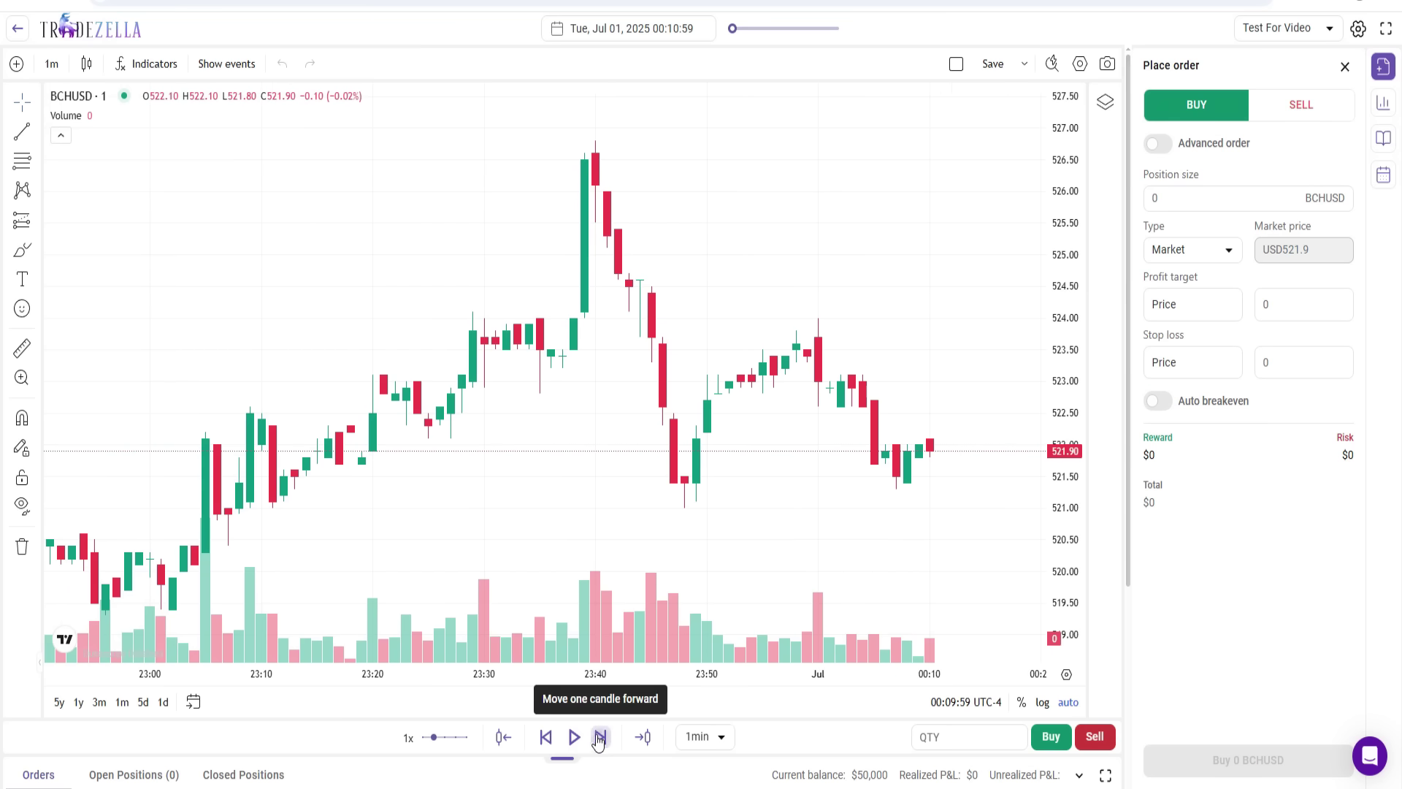
{"action": "left_click", "coordinate": [573, 738]}
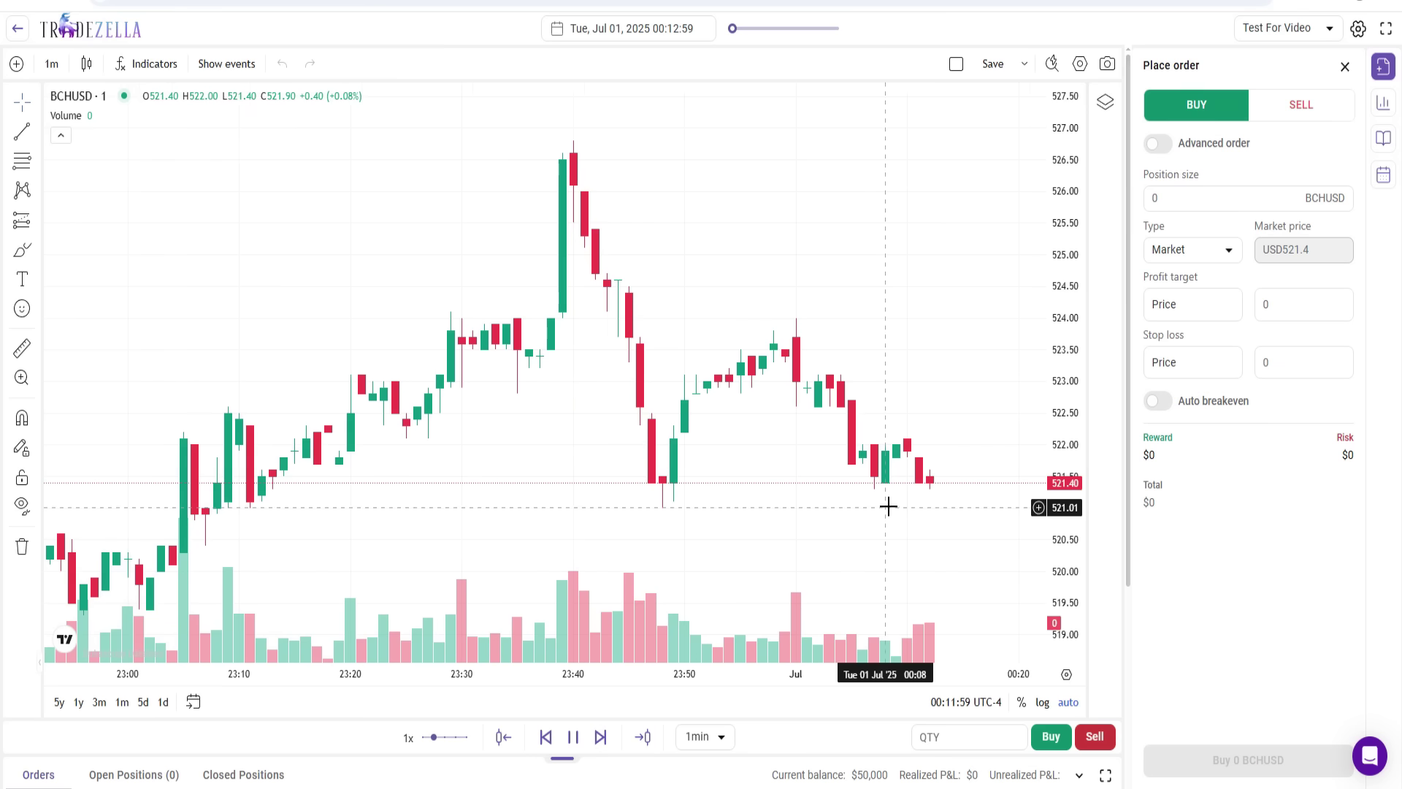
{"action": "left_click", "coordinate": [573, 738]}
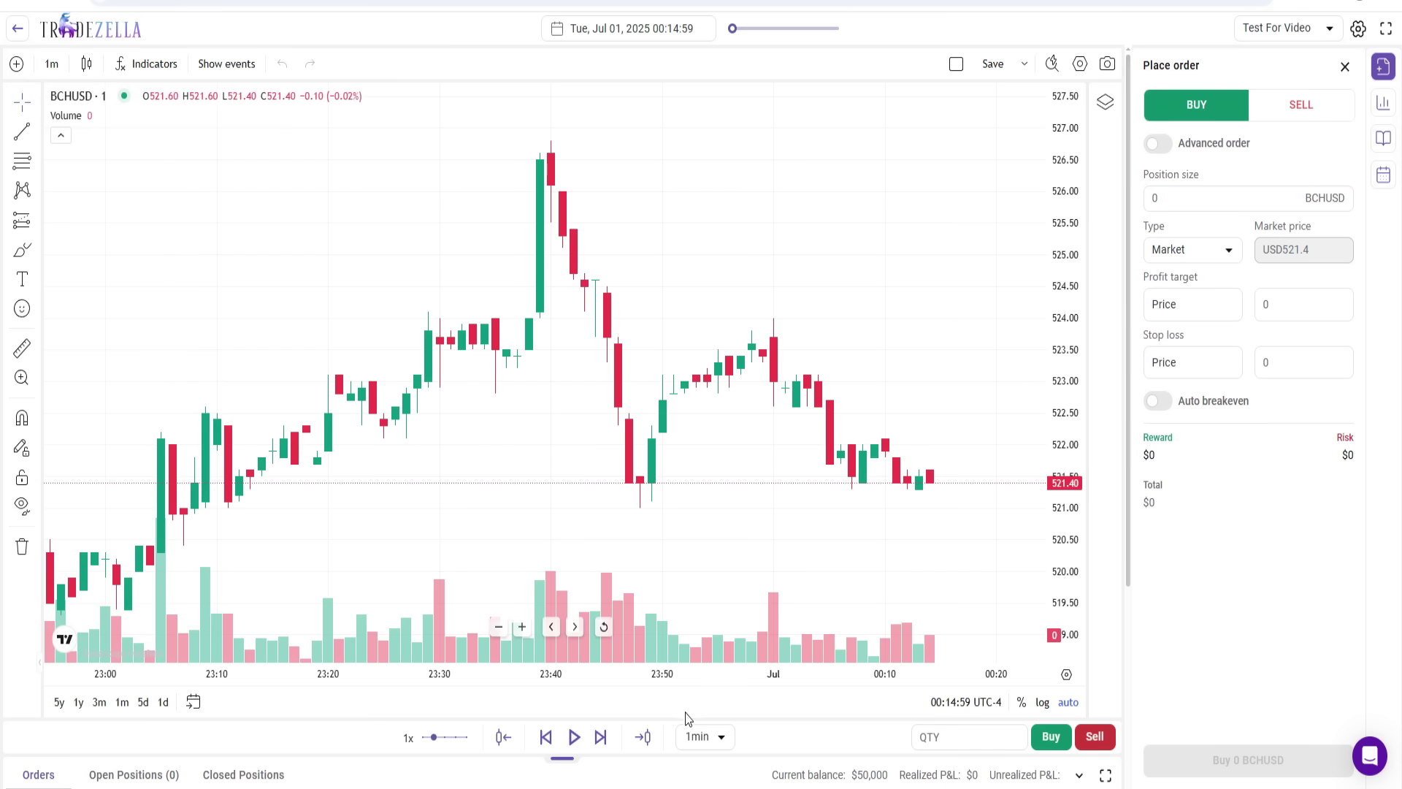
{"action": "left_click", "coordinate": [87, 64]}
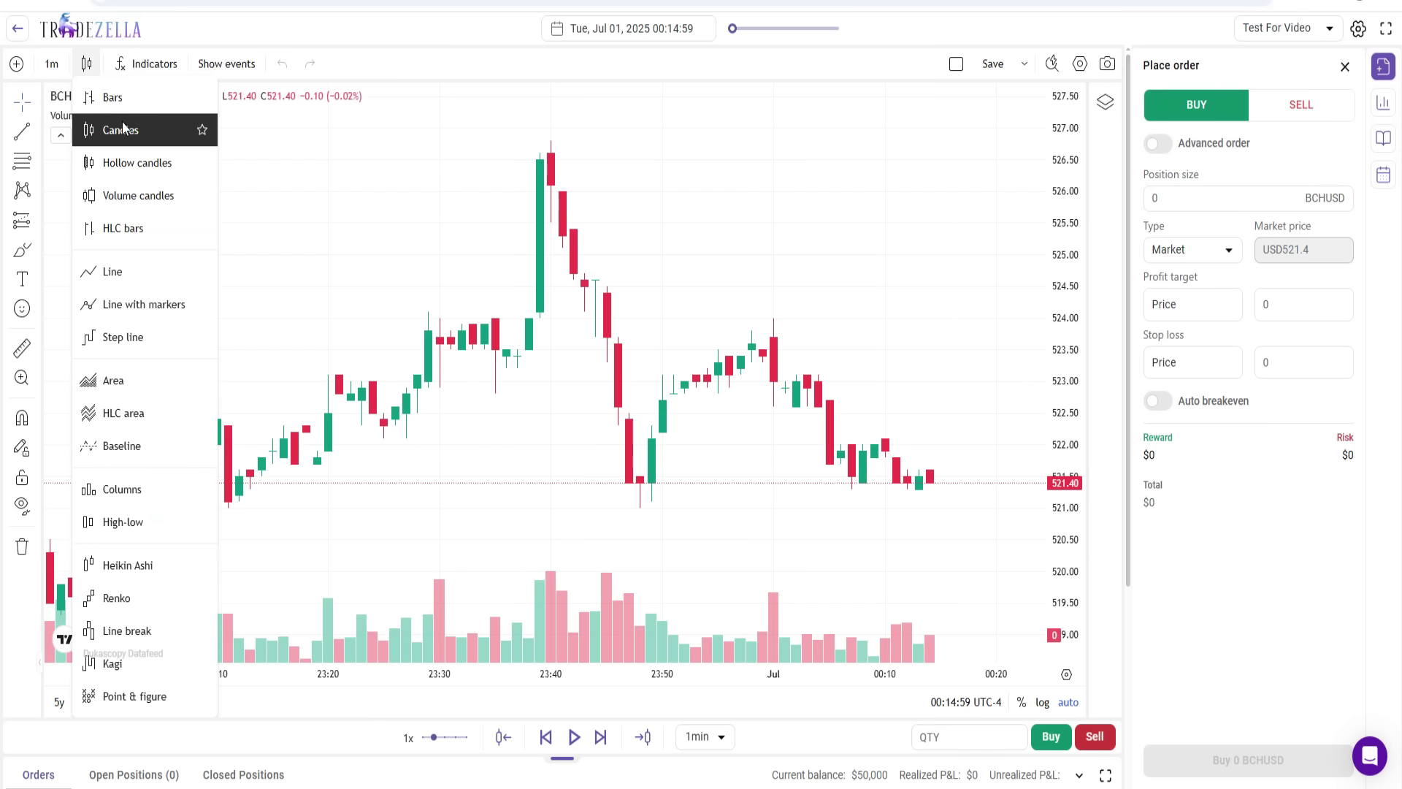
{"action": "left_click", "coordinate": [135, 164]}
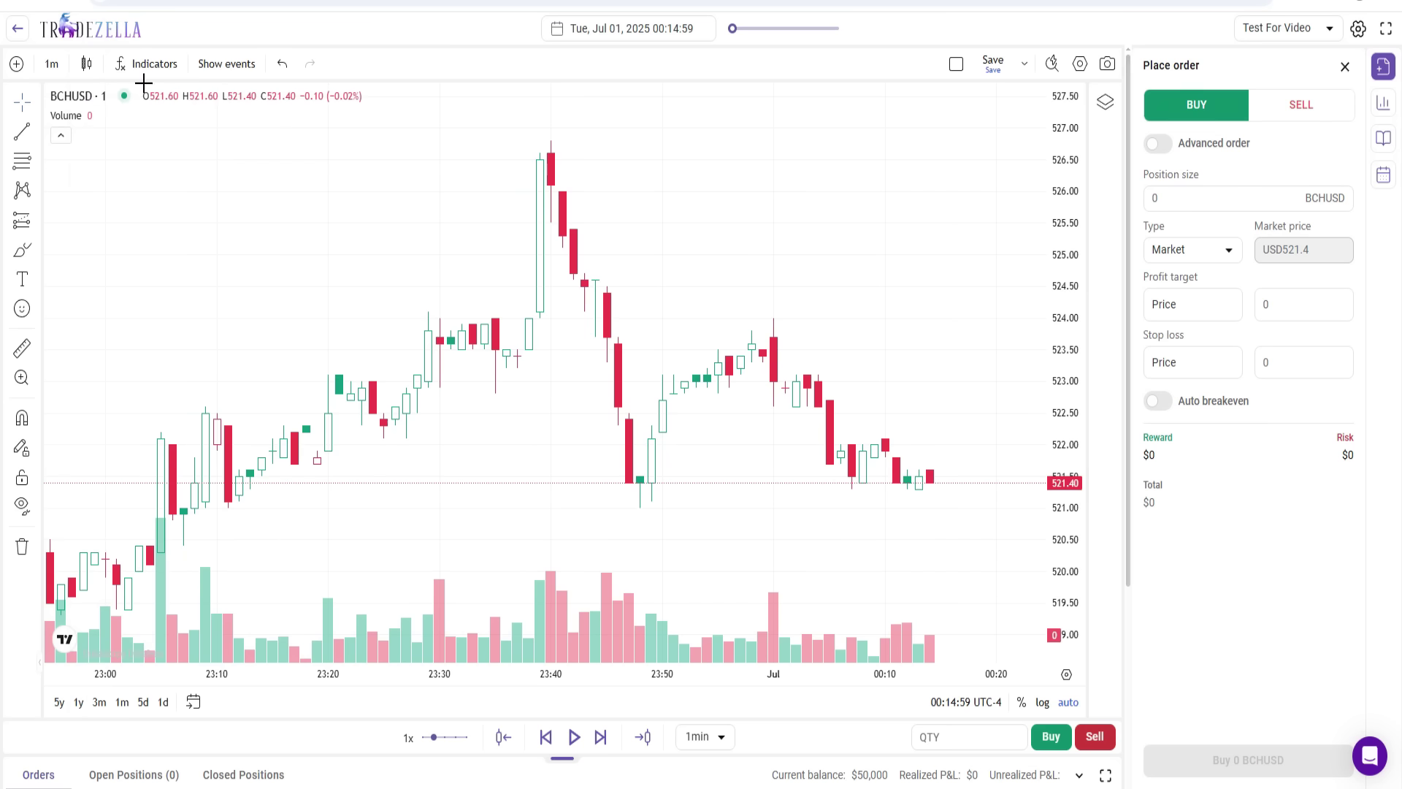
{"action": "left_click", "coordinate": [86, 64]}
{"action": "left_click", "coordinate": [111, 100]}
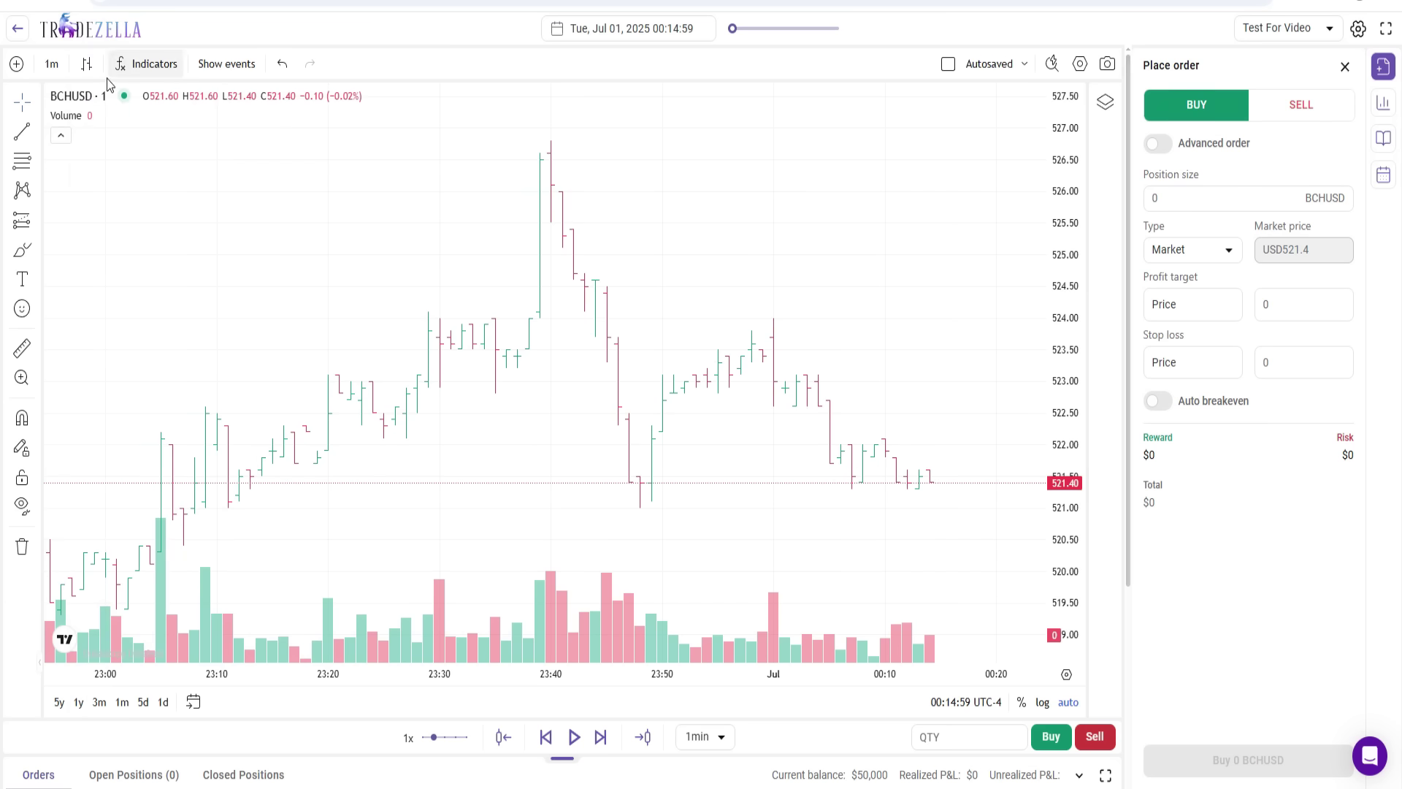
{"action": "left_click", "coordinate": [86, 63]}
{"action": "left_click", "coordinate": [124, 228]}
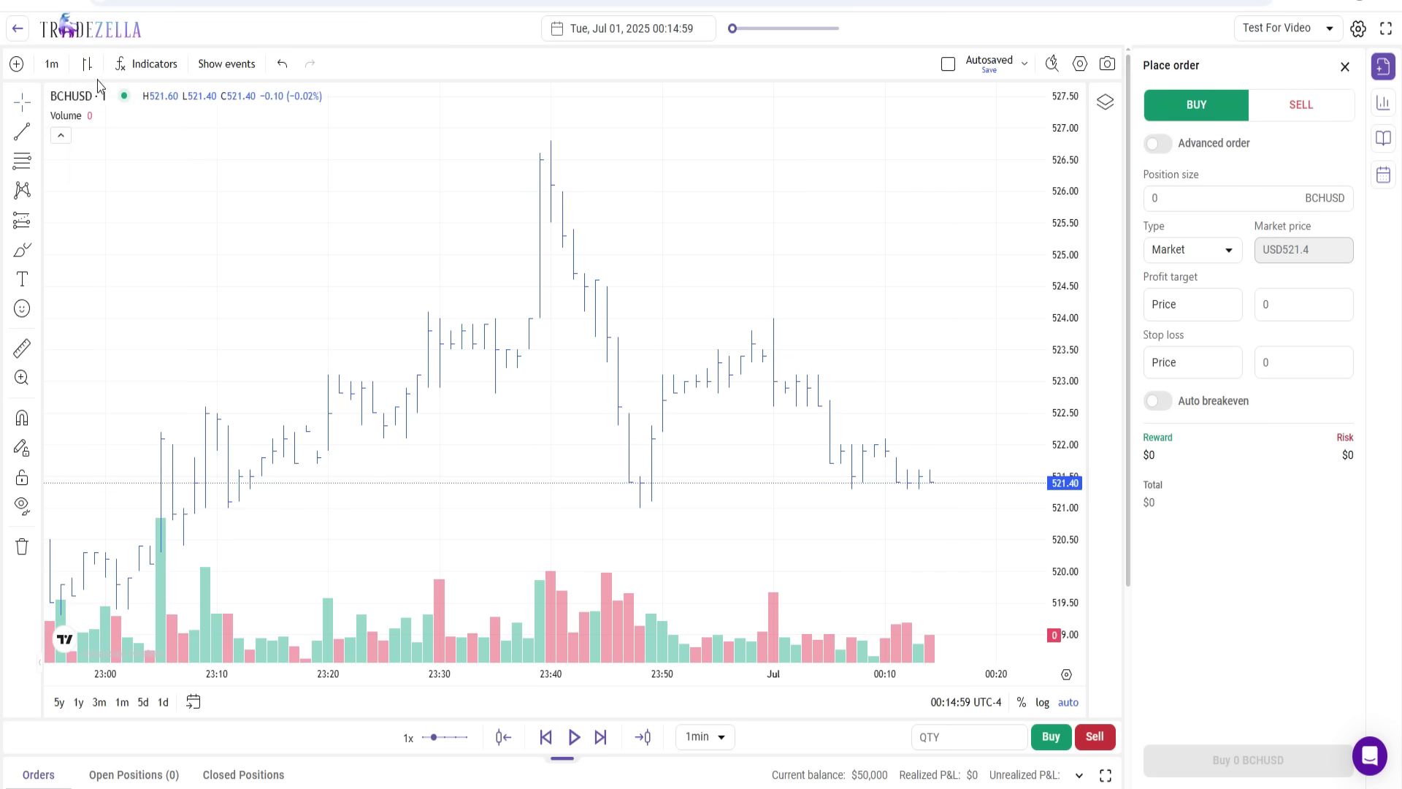
{"action": "left_click", "coordinate": [87, 64]}
{"action": "left_click", "coordinate": [112, 270]}
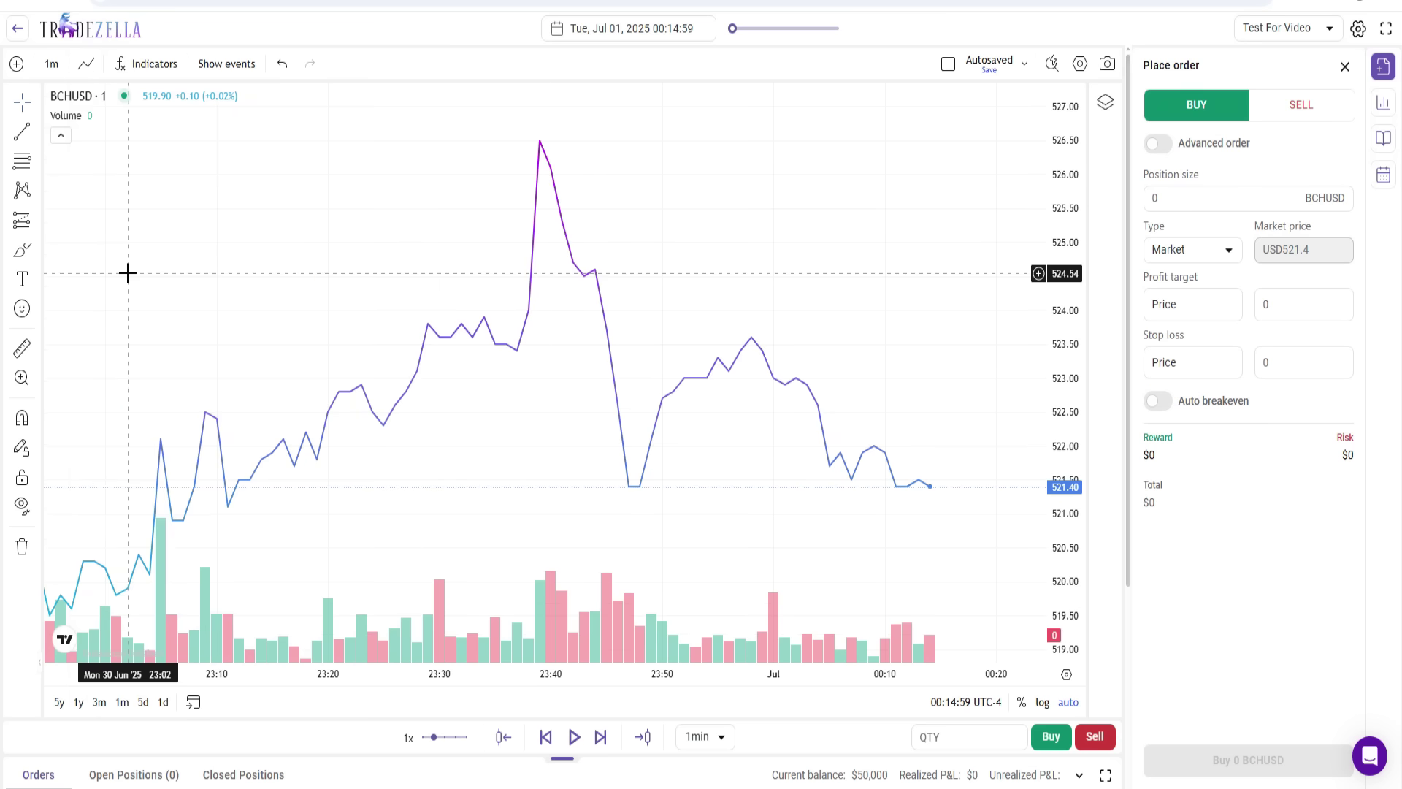
{"action": "left_click", "coordinate": [86, 64]}
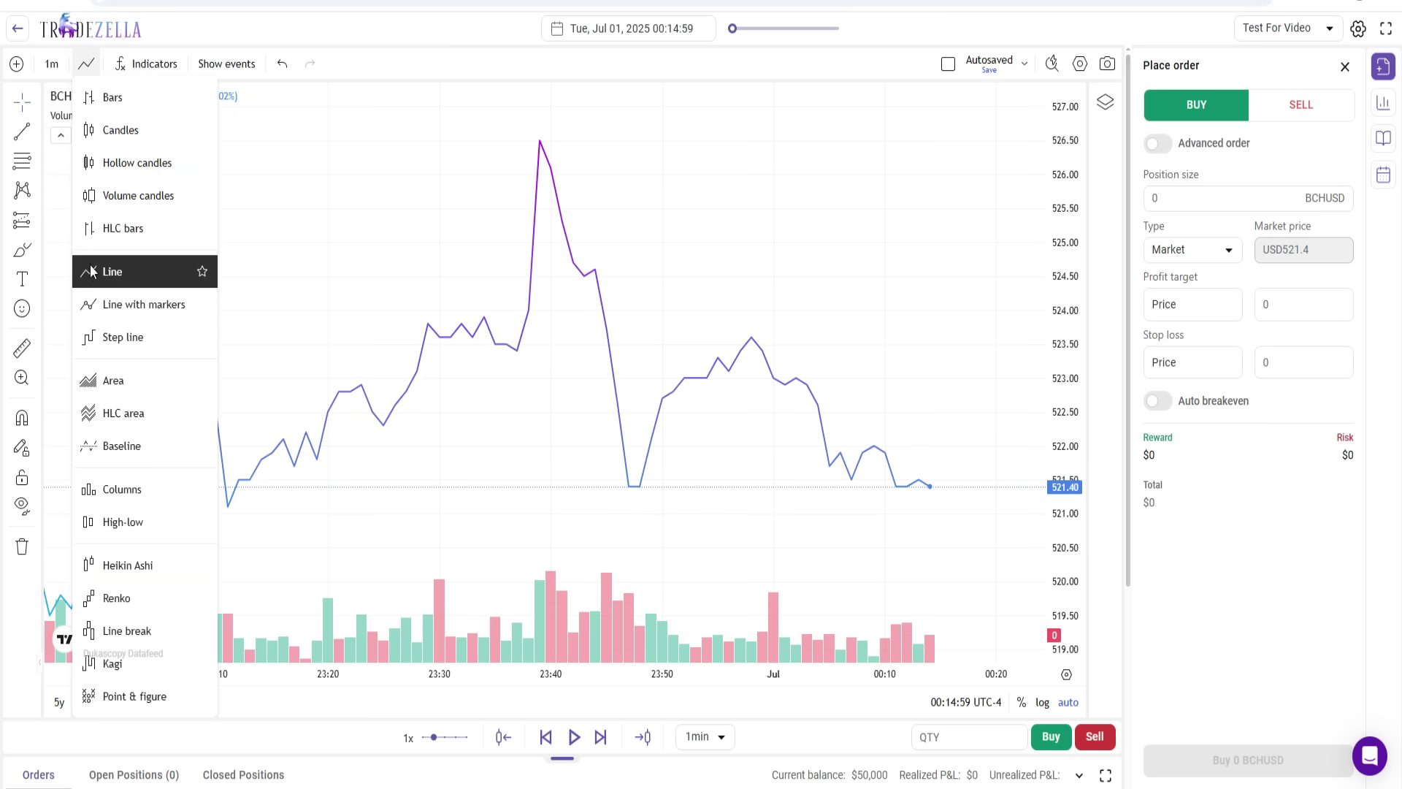
{"action": "left_click", "coordinate": [118, 302]}
{"action": "left_click", "coordinate": [86, 64]}
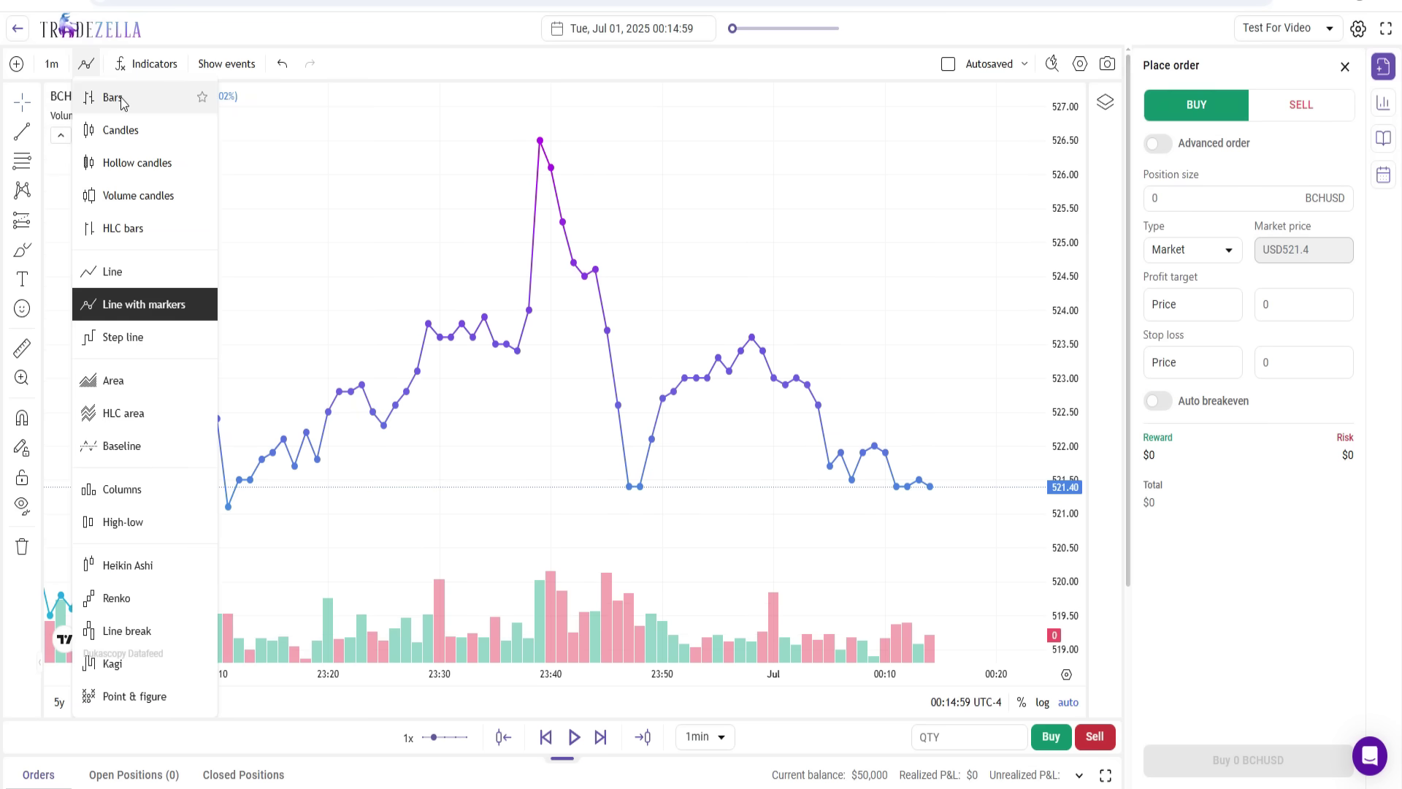
{"action": "left_click", "coordinate": [128, 130]}
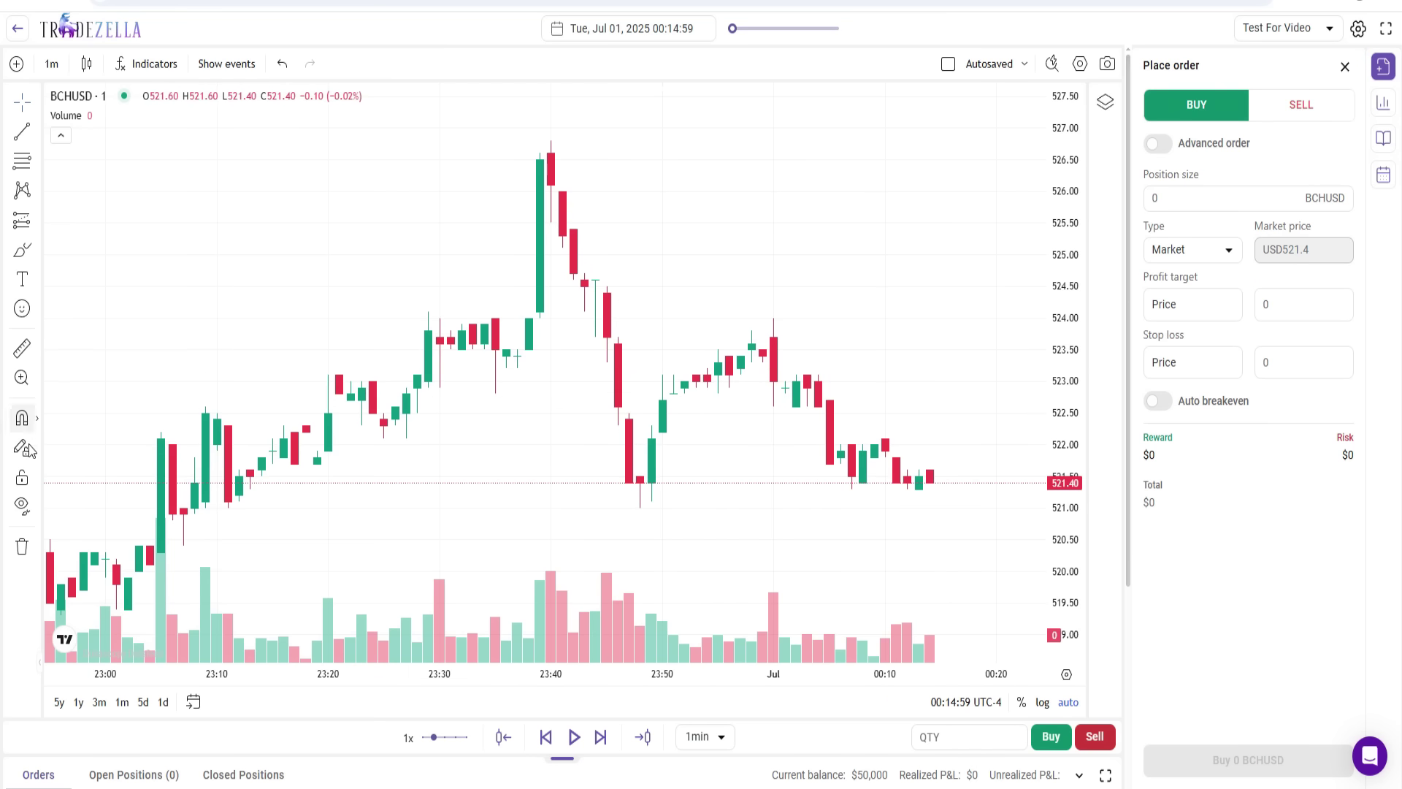
Try replay speeds 10x and 2x, then settle back at 1x on 1-minute candles.
{"action": "left_click", "coordinate": [36, 221]}
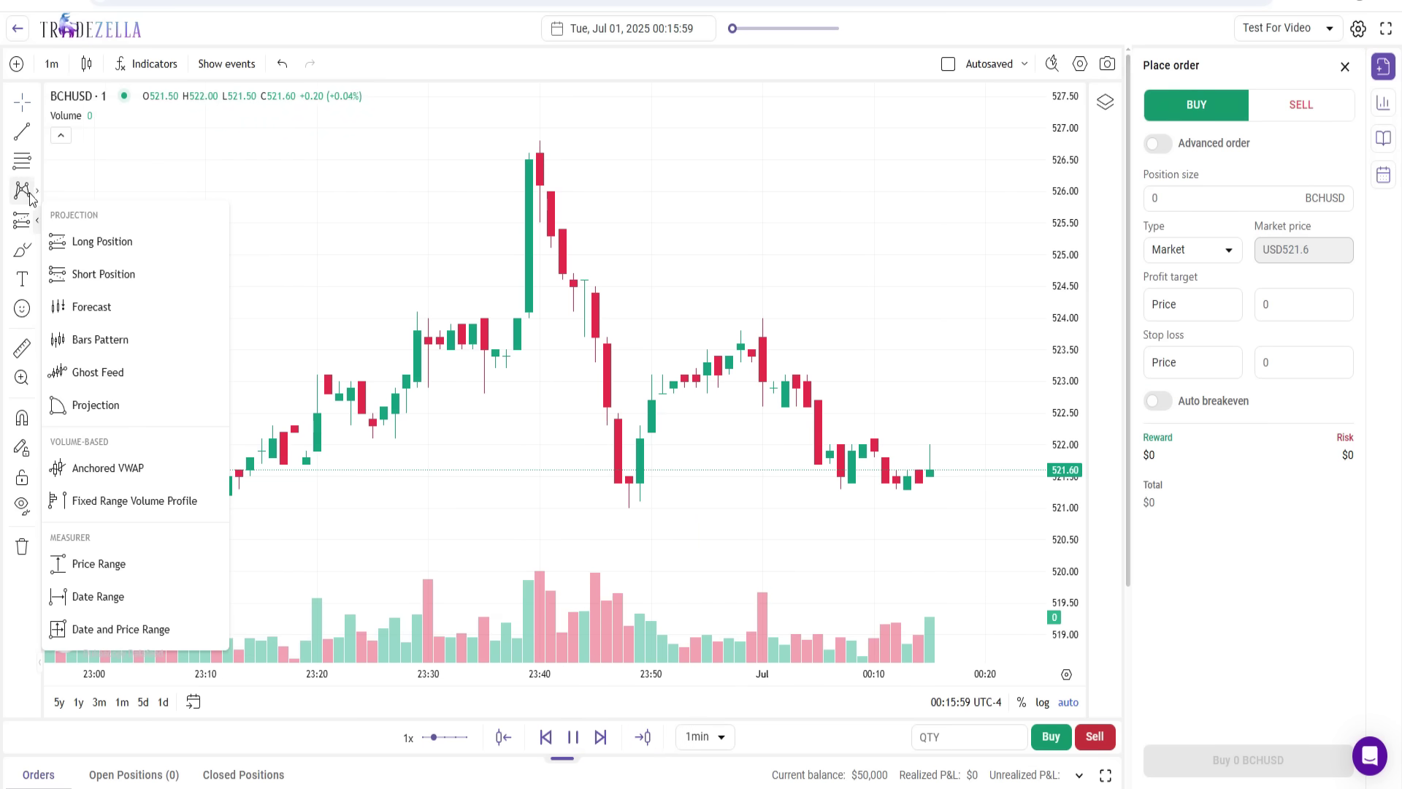
{"action": "left_click", "coordinate": [41, 222]}
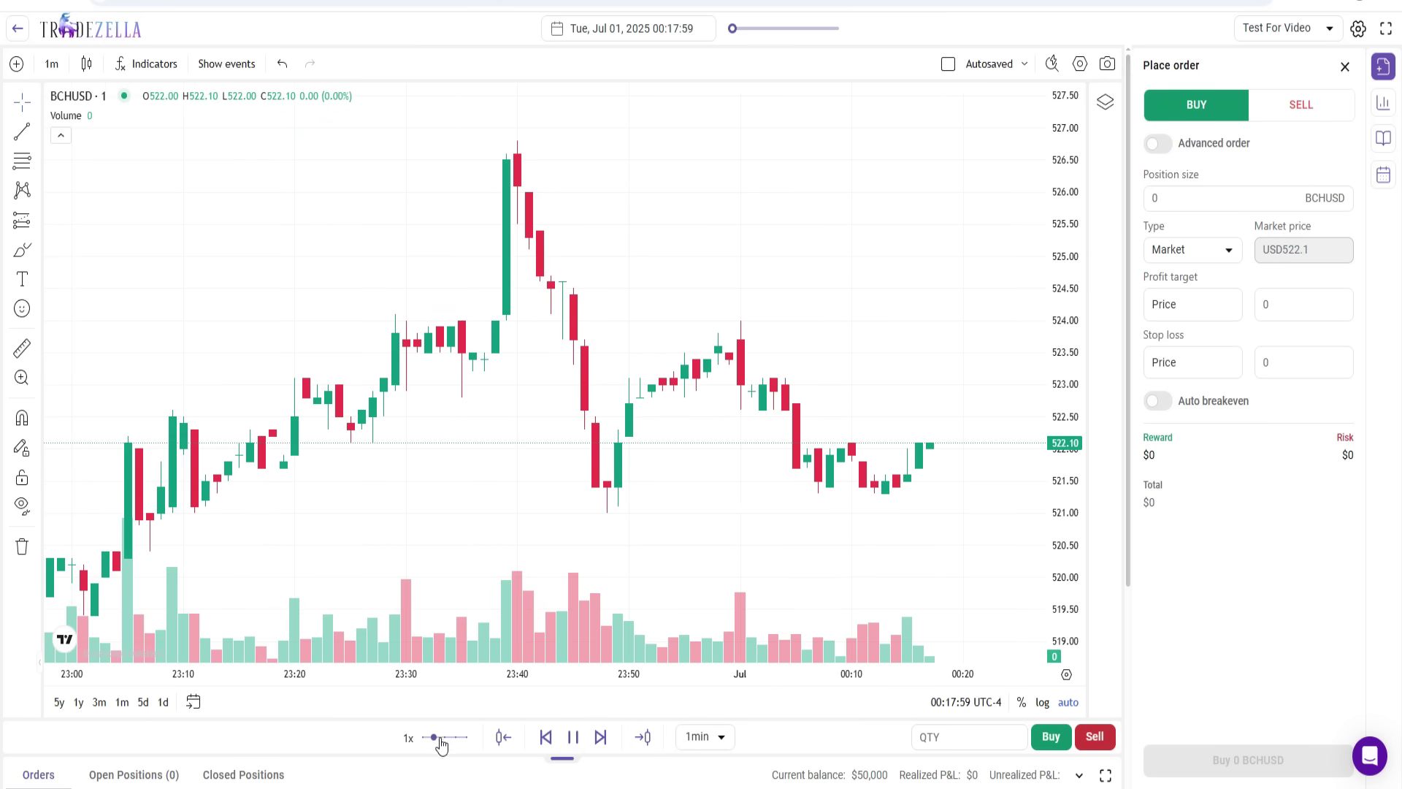
{"action": "left_click_drag", "start_coordinate": [438, 739], "coordinate": [466, 737]}
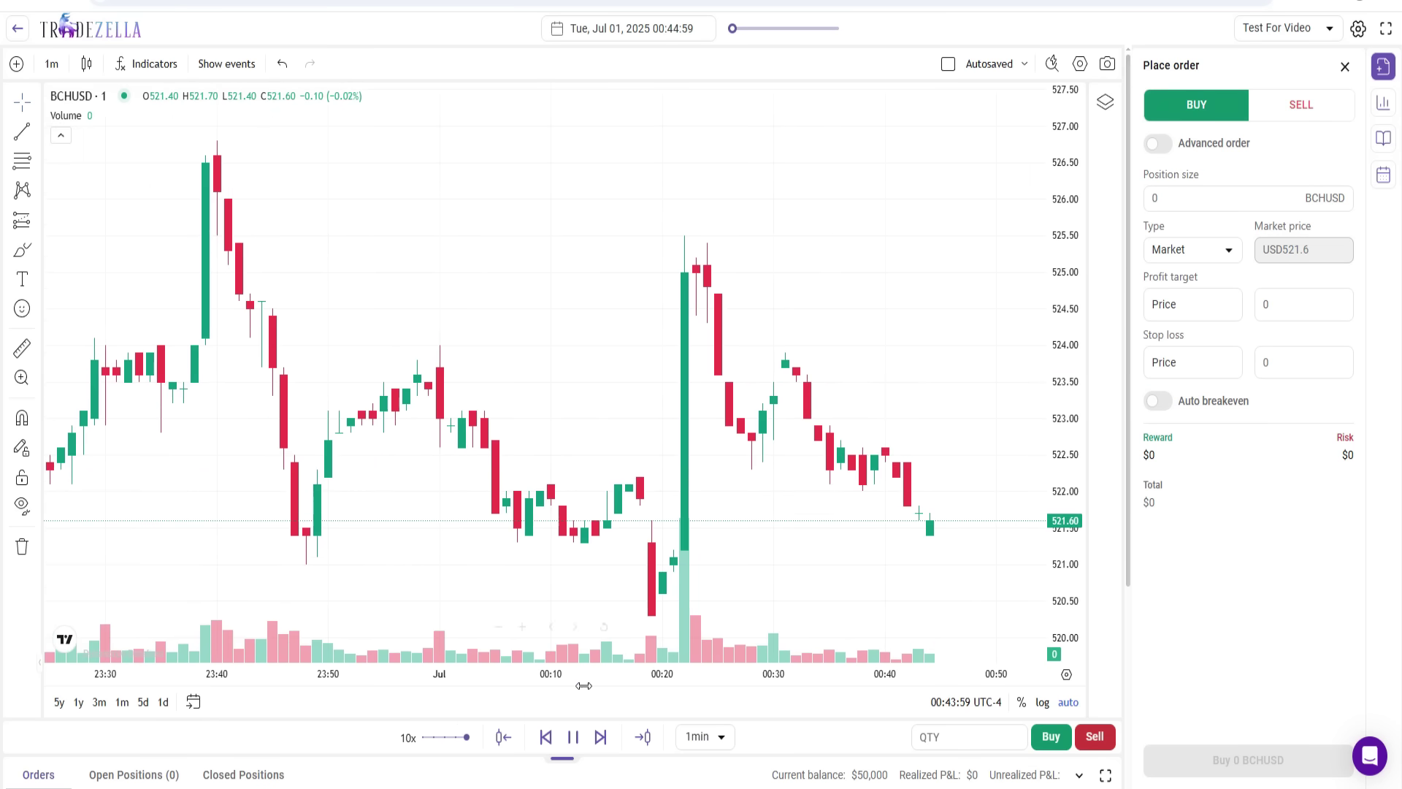
{"action": "left_click_drag", "start_coordinate": [476, 741], "coordinate": [423, 744]}
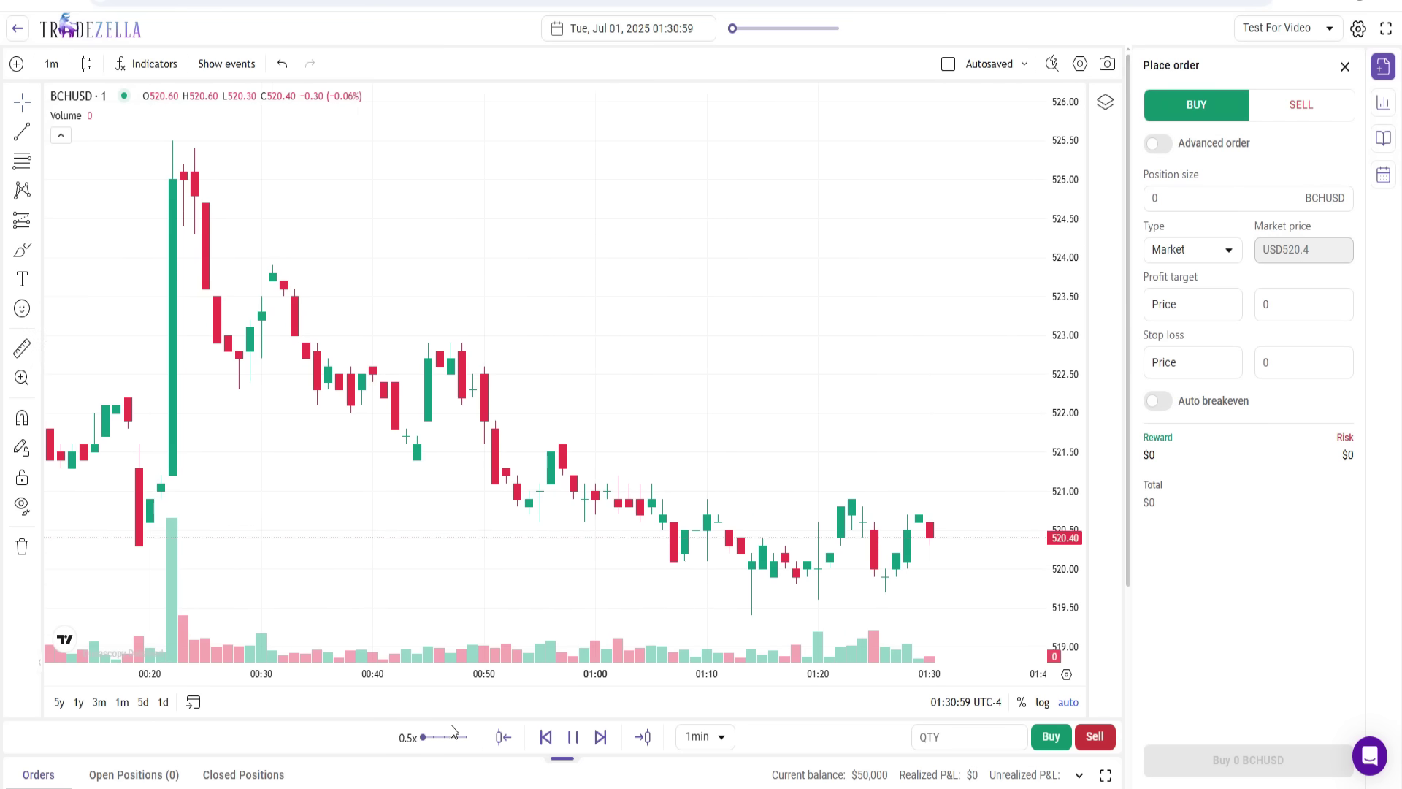
{"action": "left_click_drag", "start_coordinate": [426, 744], "coordinate": [434, 742]}
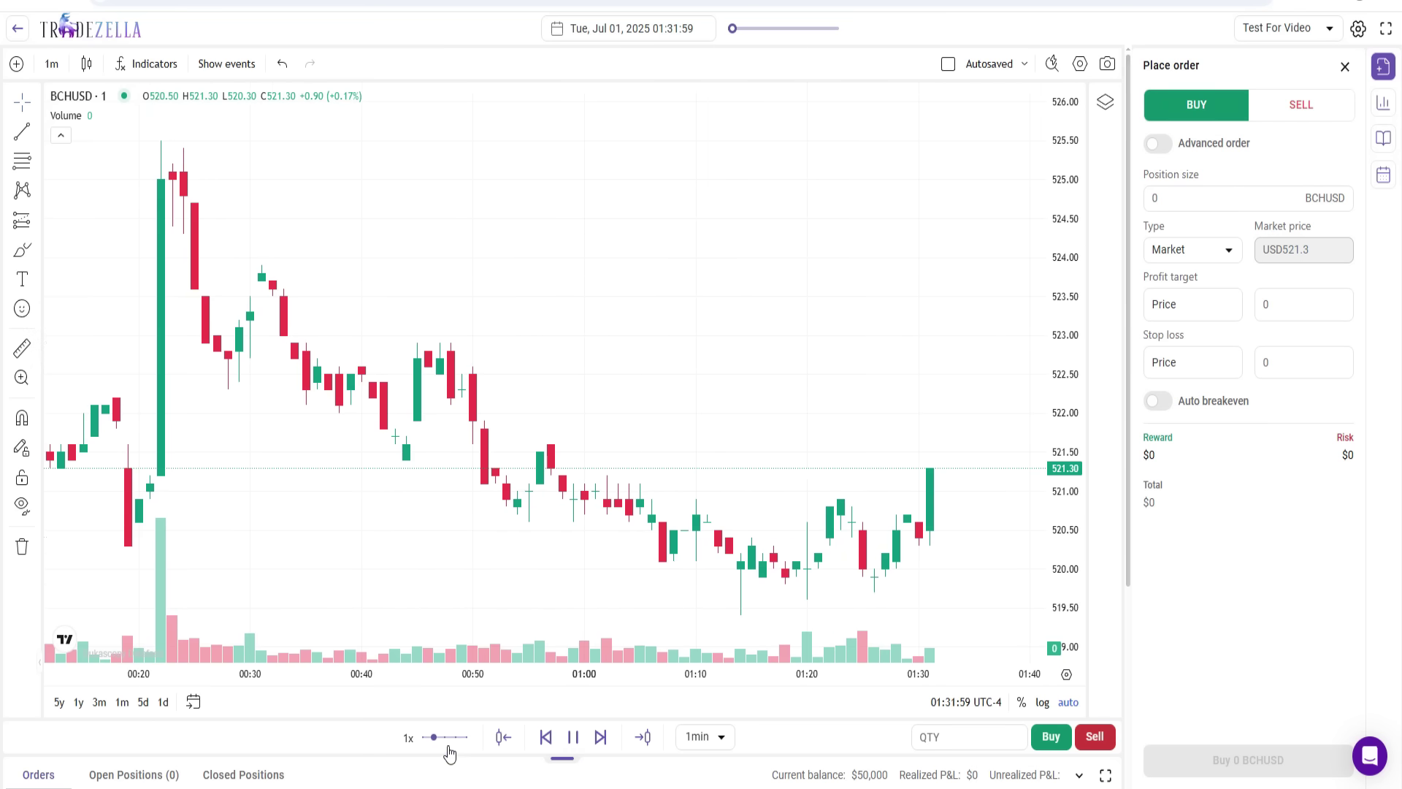
{"action": "left_click", "coordinate": [721, 736]}
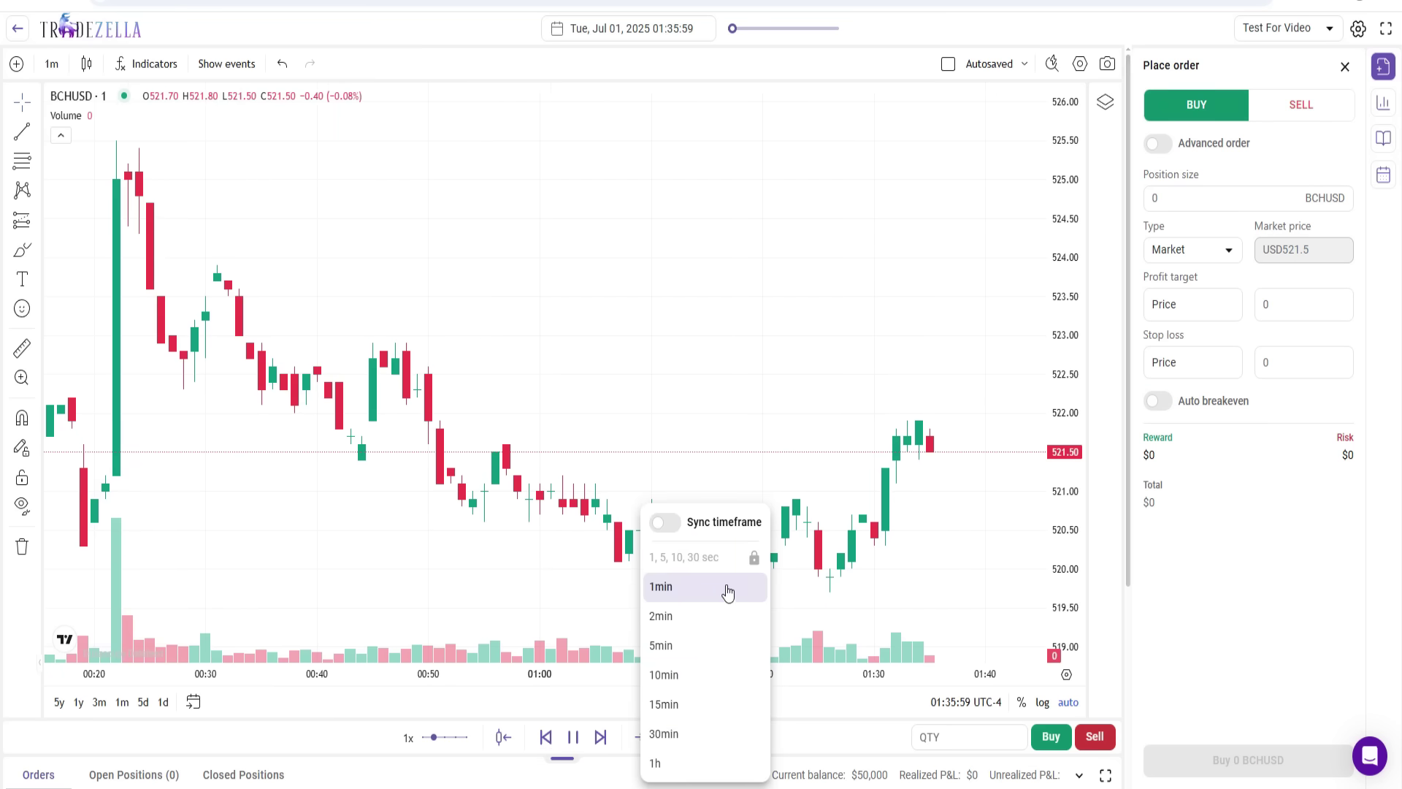
{"action": "left_click", "coordinate": [808, 730]}
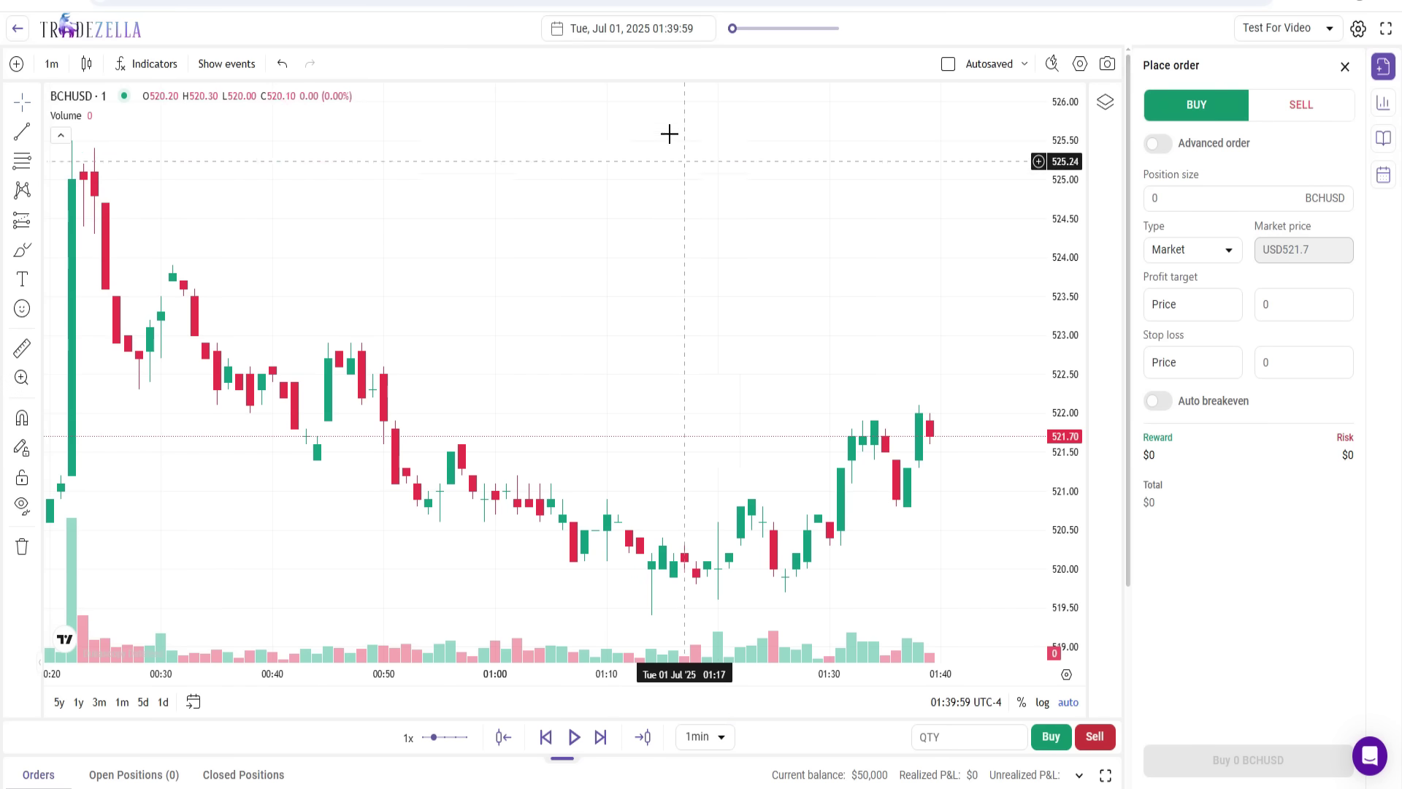
Jump the replay to hour 06:39:59, then to July 9.
{"action": "left_click", "coordinate": [563, 40]}
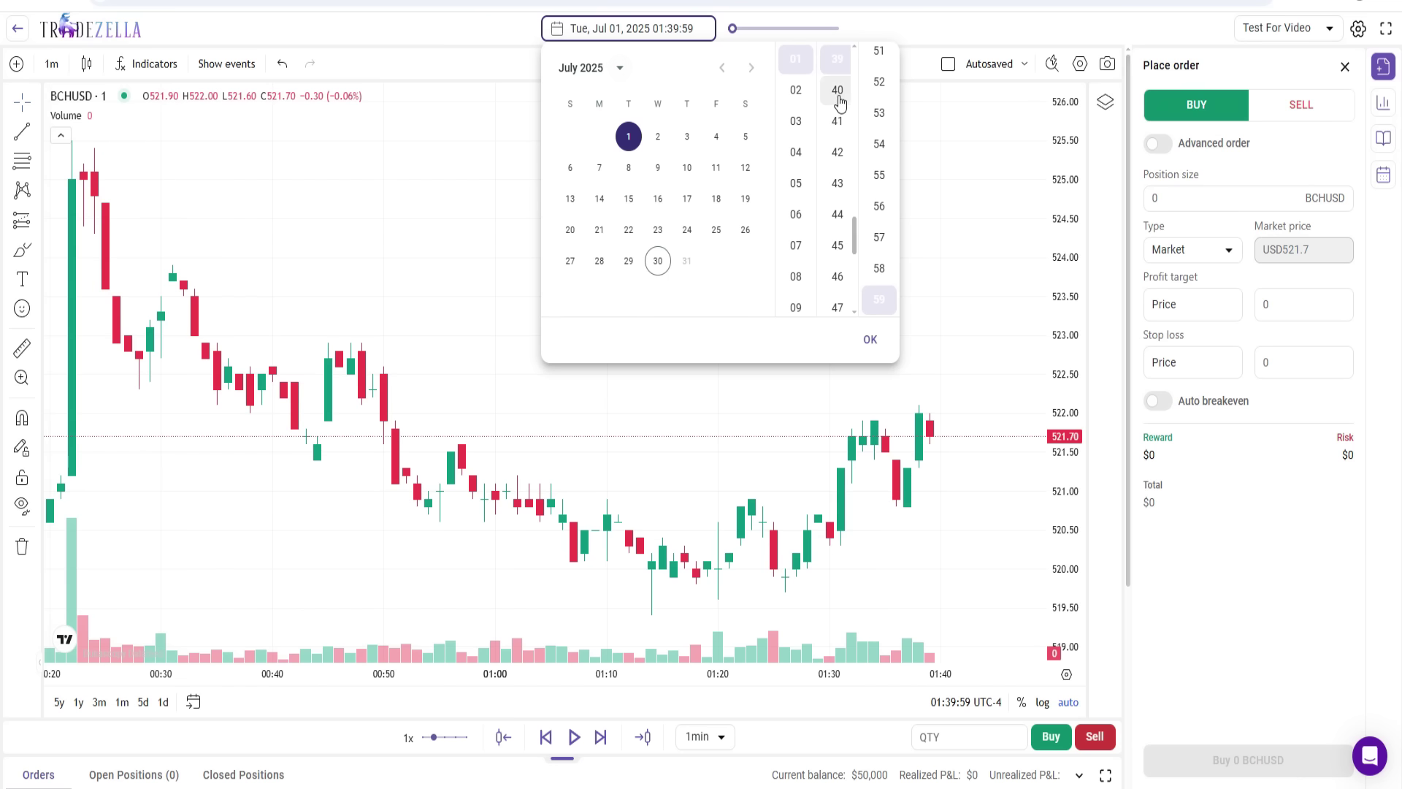
{"action": "left_click", "coordinate": [801, 216]}
{"action": "left_click", "coordinate": [869, 339]}
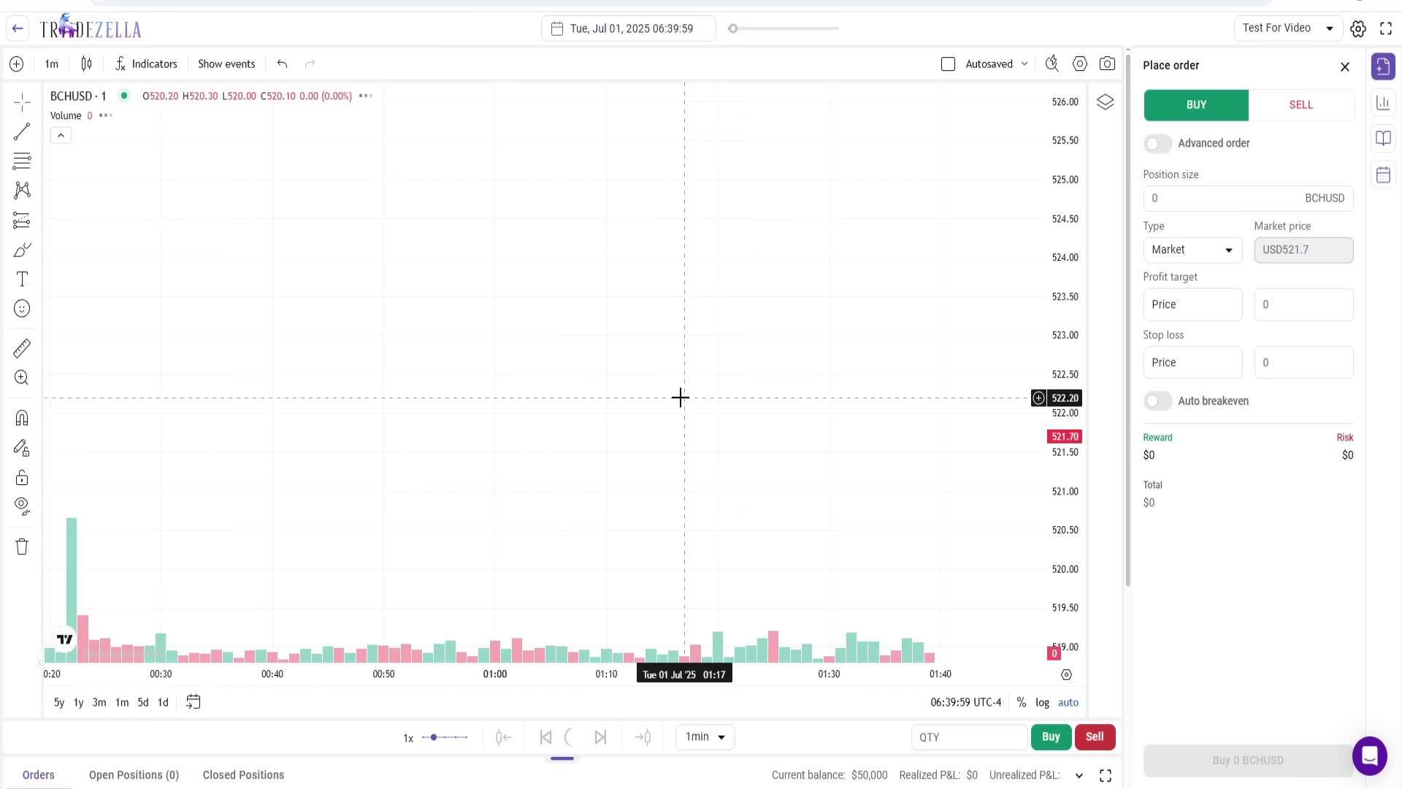
{"action": "scroll", "coordinate": [644, 367], "scroll_direction": "down", "scroll_amount": 2}
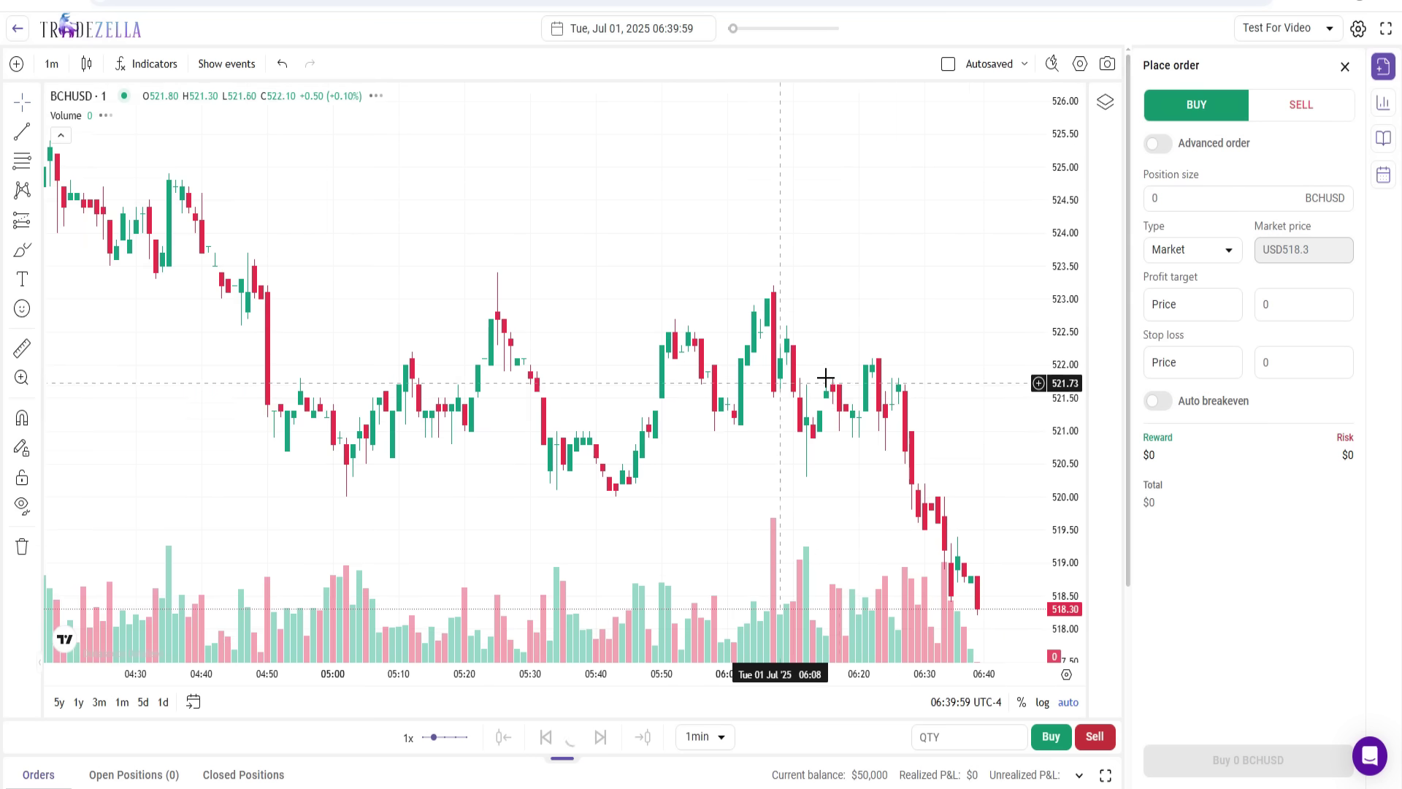
{"action": "left_click", "coordinate": [586, 36]}
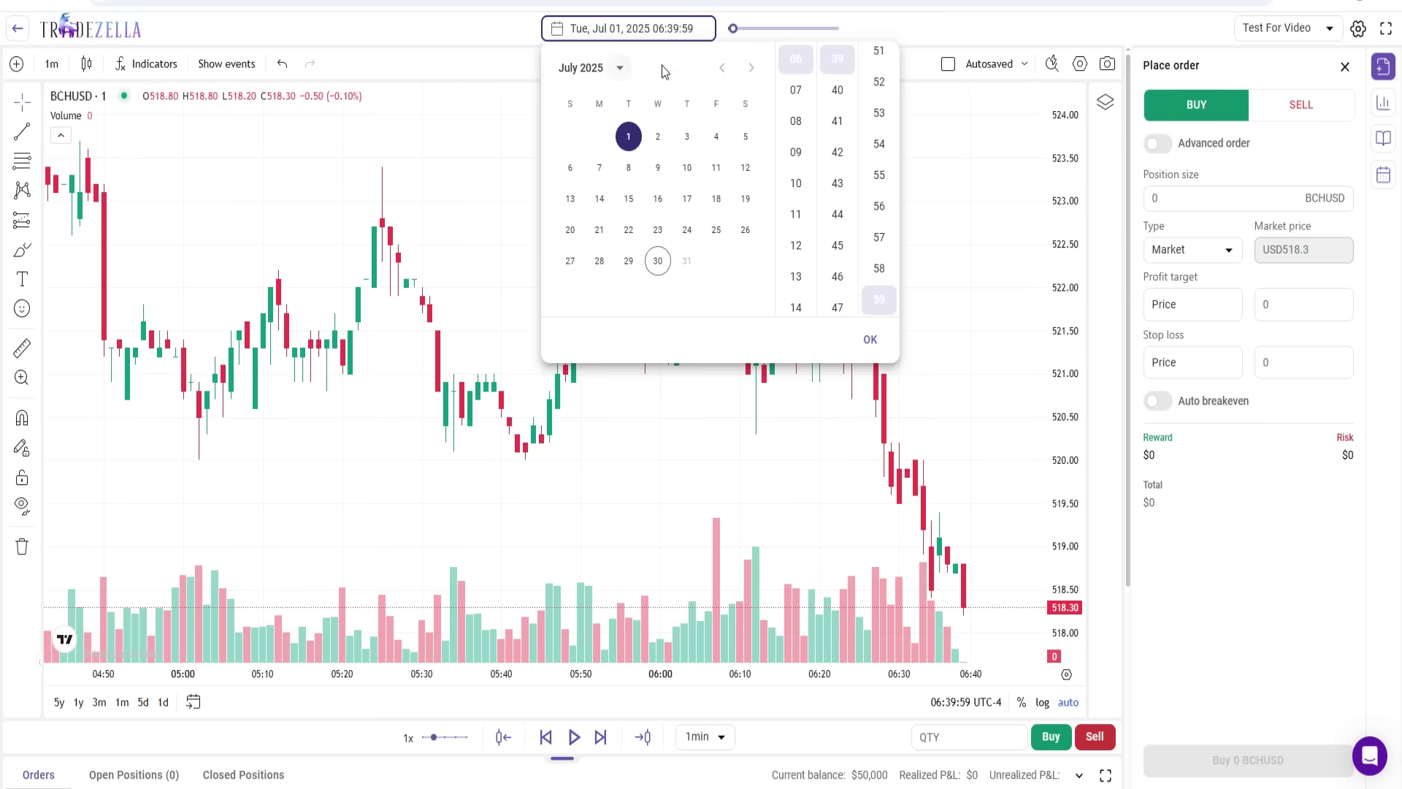
{"action": "left_click", "coordinate": [660, 170]}
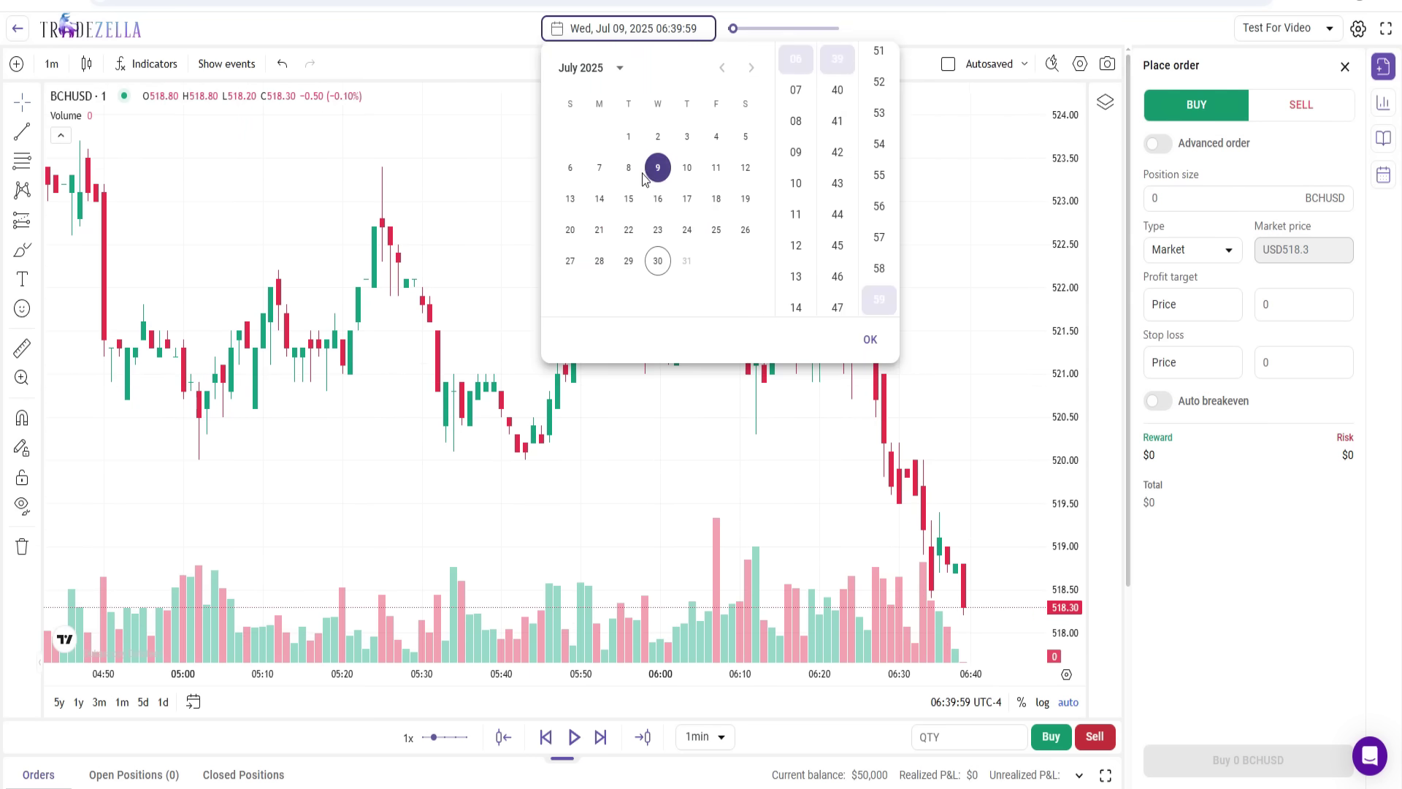
{"action": "left_click", "coordinate": [869, 339]}
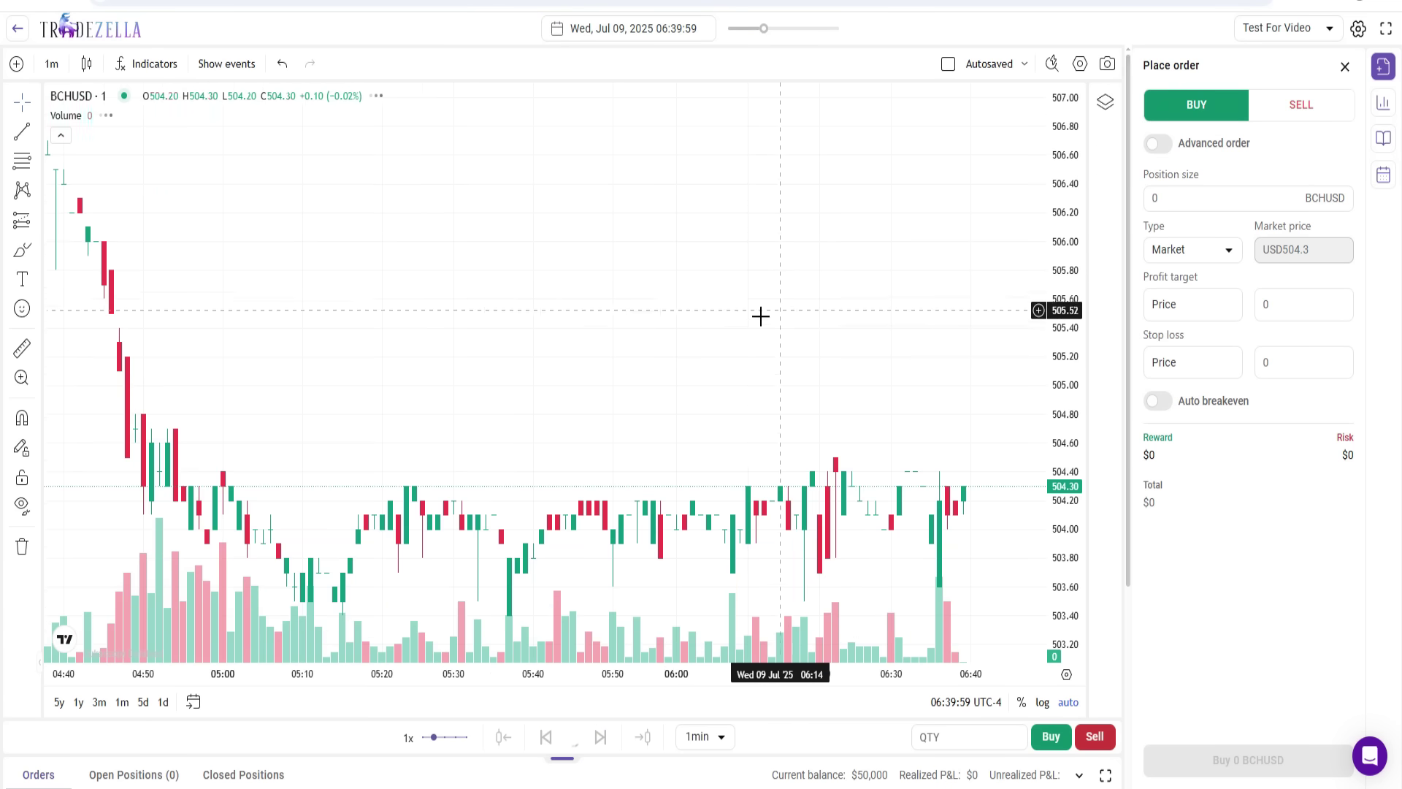
Recheck the month as July and confirm Wed, Jul 09, 2025 06:39:59.
{"action": "left_click", "coordinate": [623, 33]}
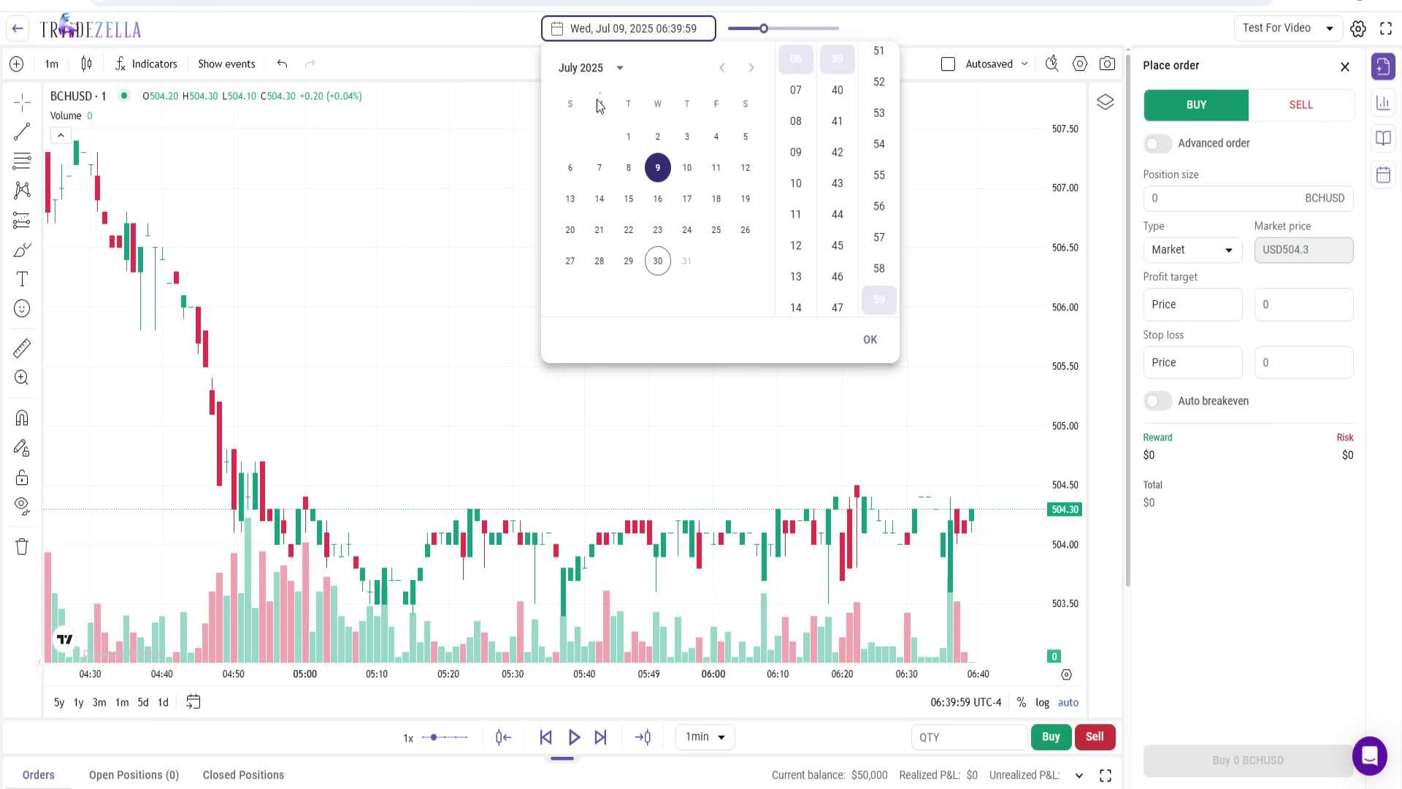
{"action": "left_click", "coordinate": [619, 70]}
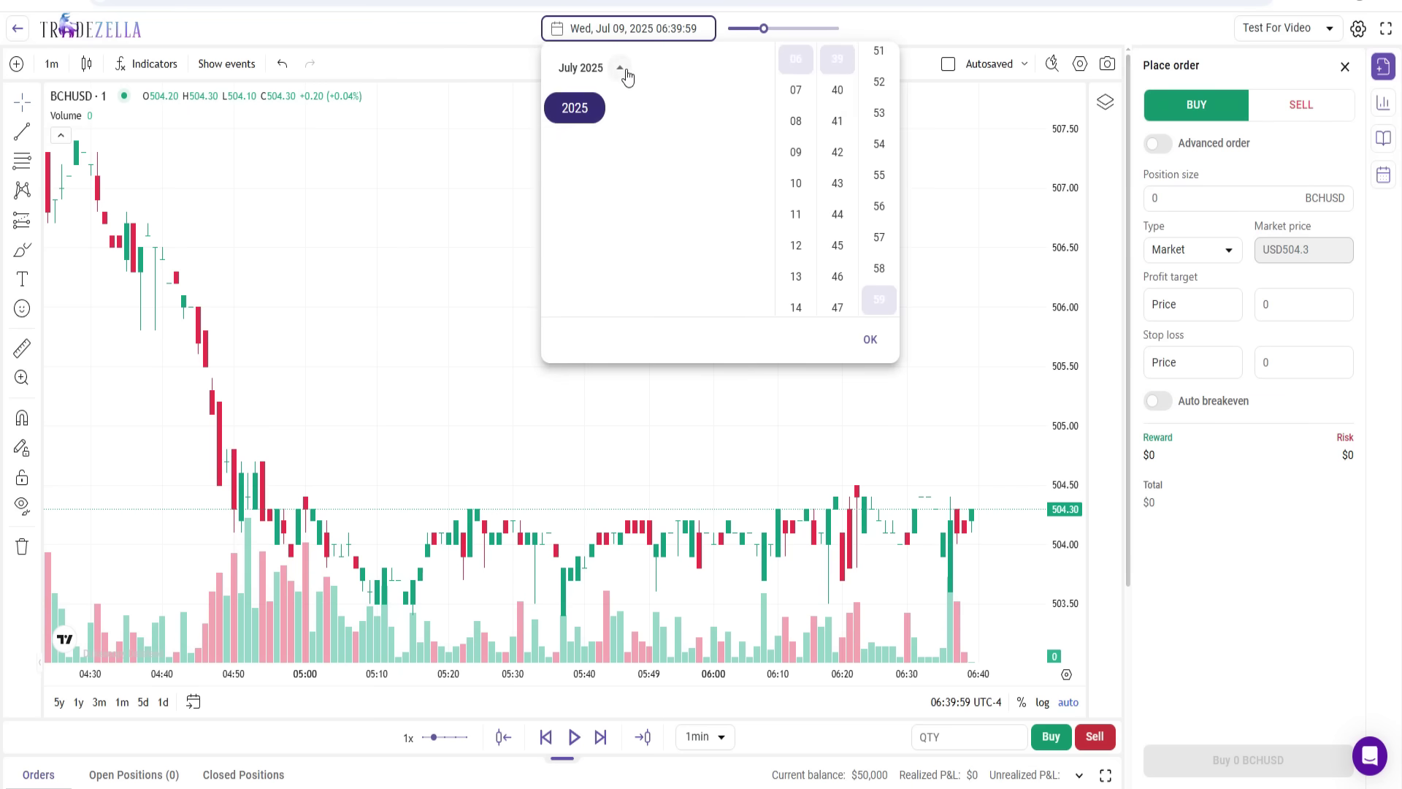
{"action": "left_click", "coordinate": [623, 69]}
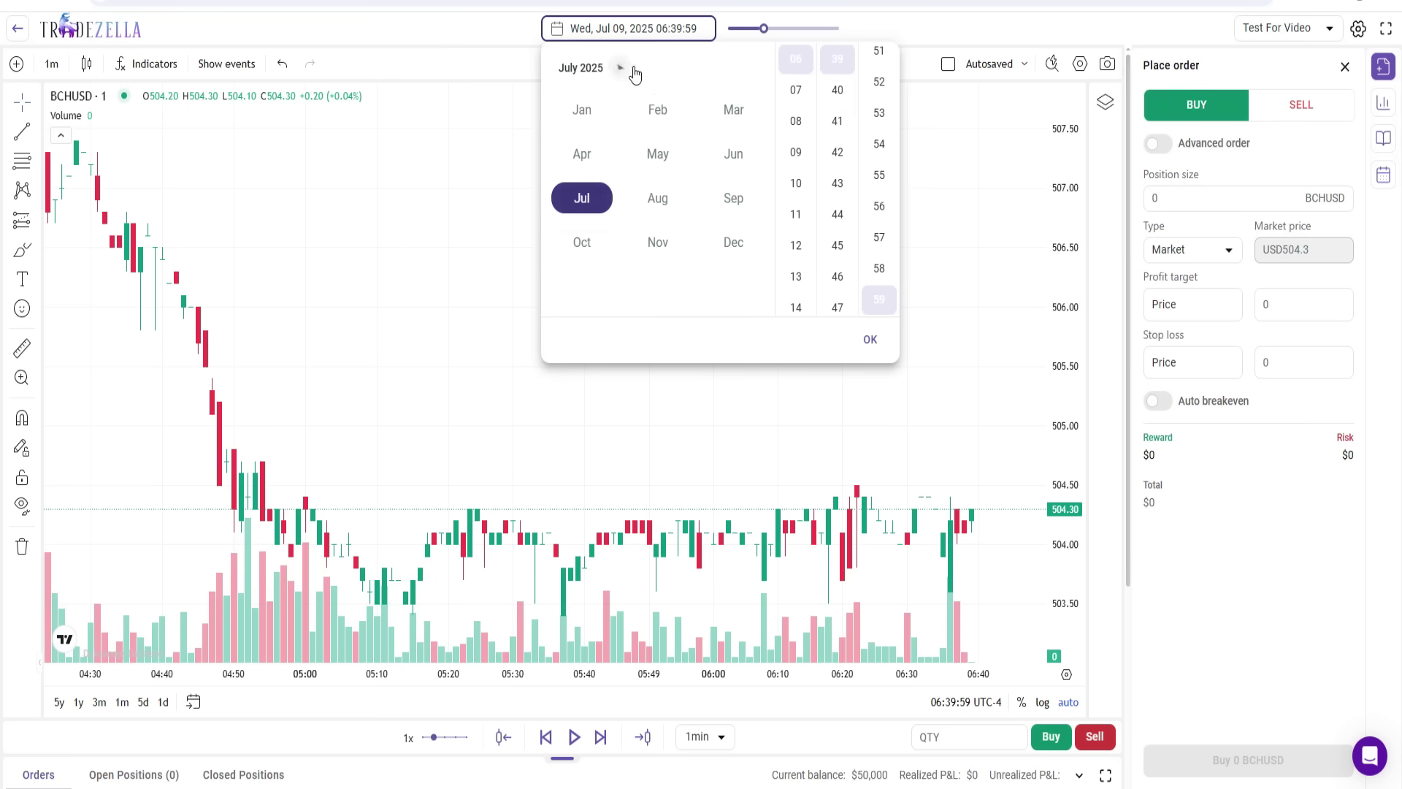
{"action": "left_click", "coordinate": [604, 198]}
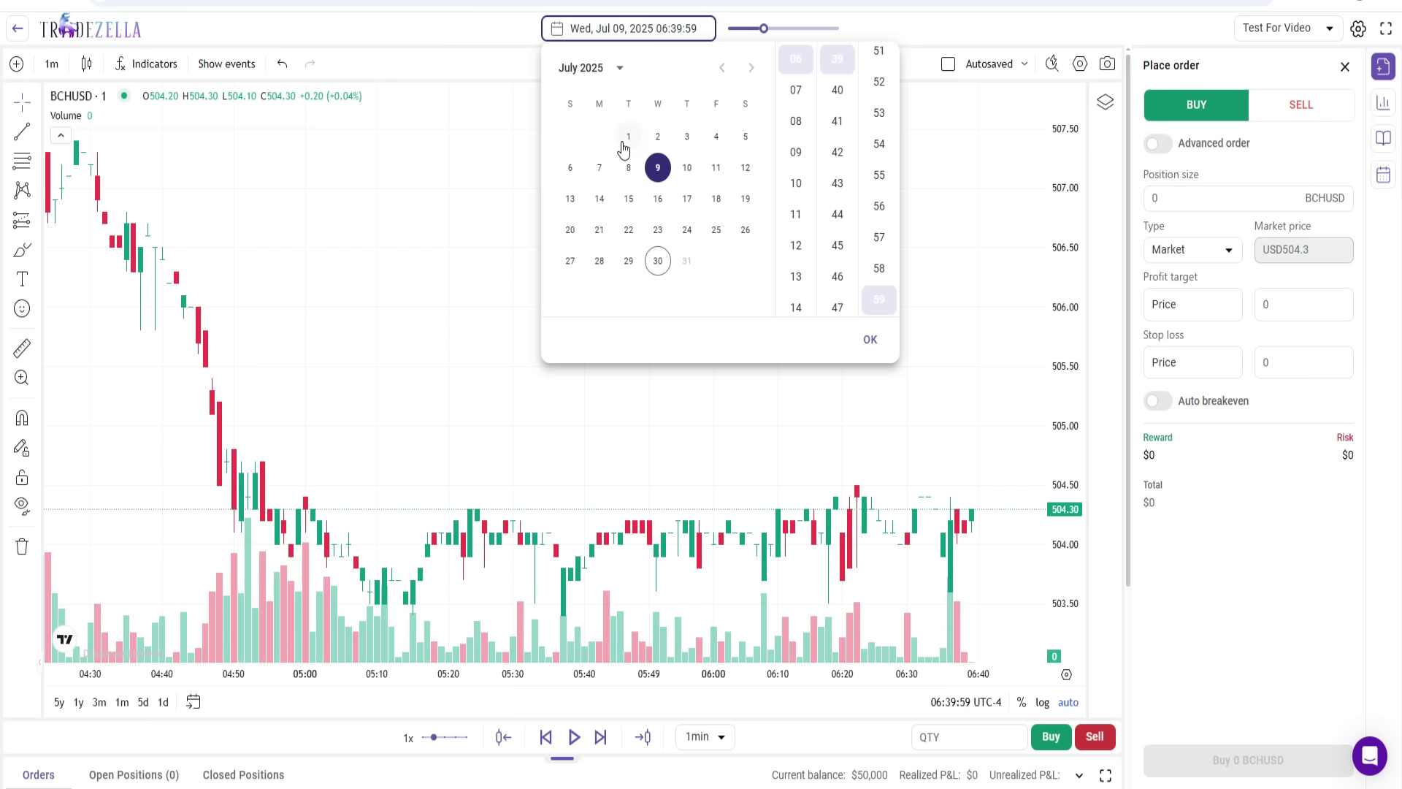
{"action": "scroll", "coordinate": [798, 157], "scroll_direction": "down", "scroll_amount": 2}
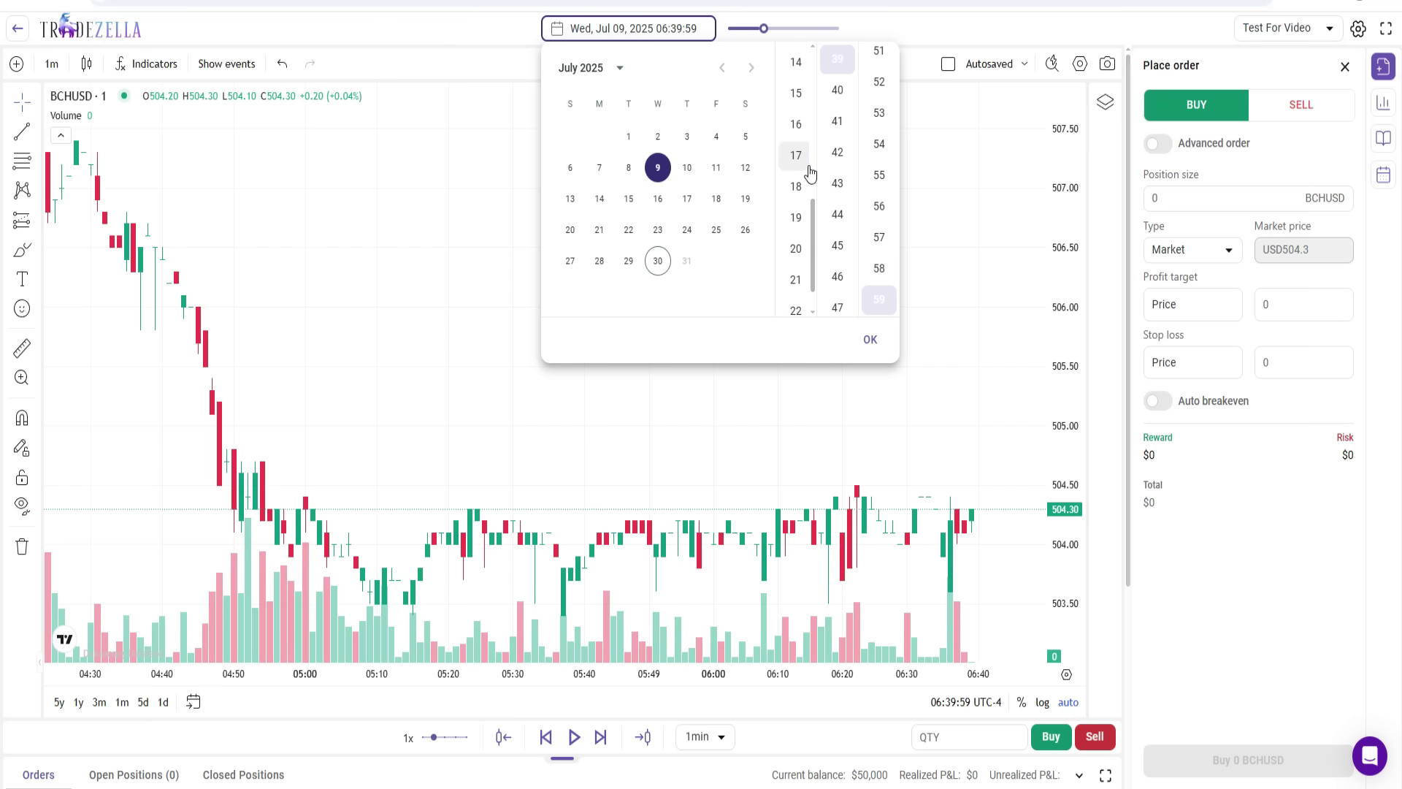
{"action": "left_click", "coordinate": [870, 339]}
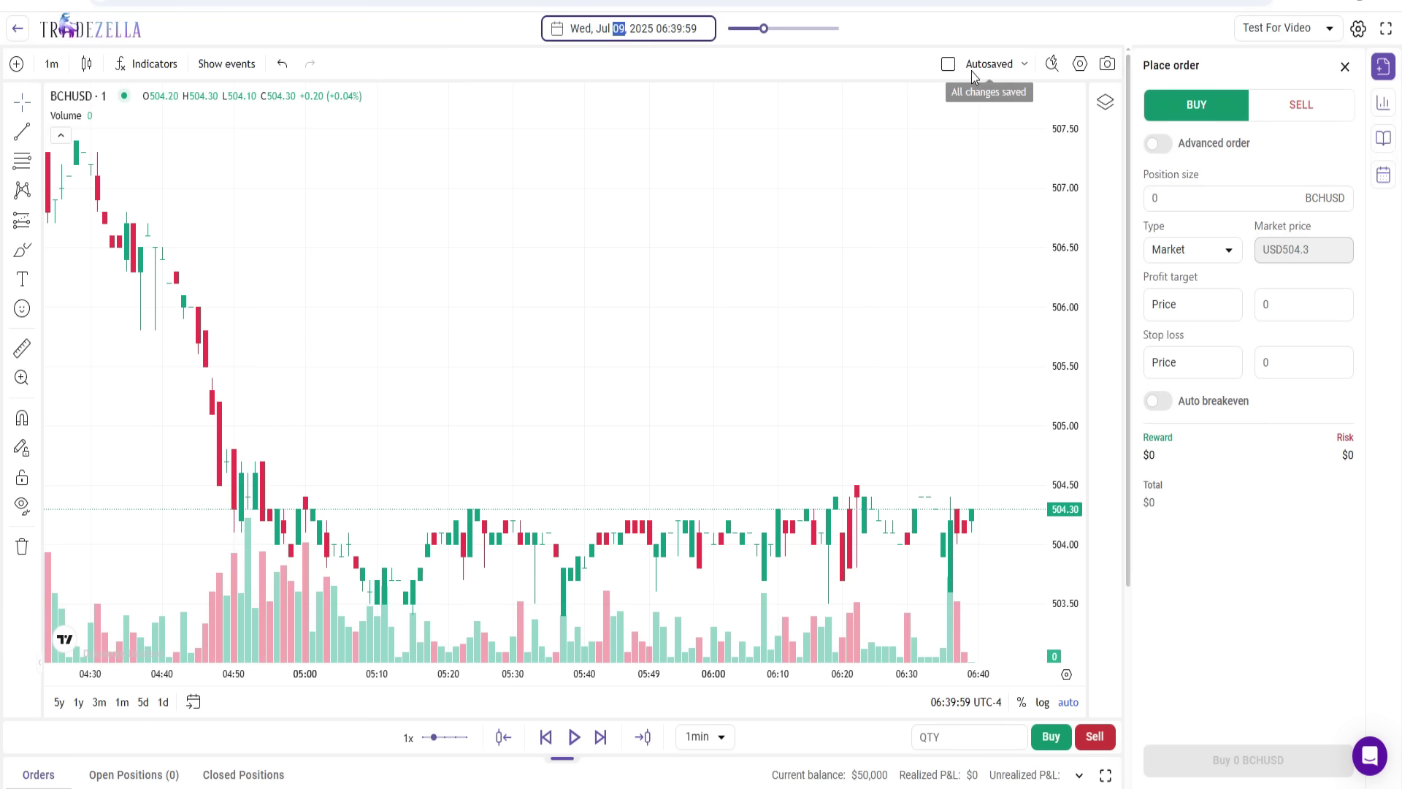
{"action": "left_click", "coordinate": [1080, 64]}
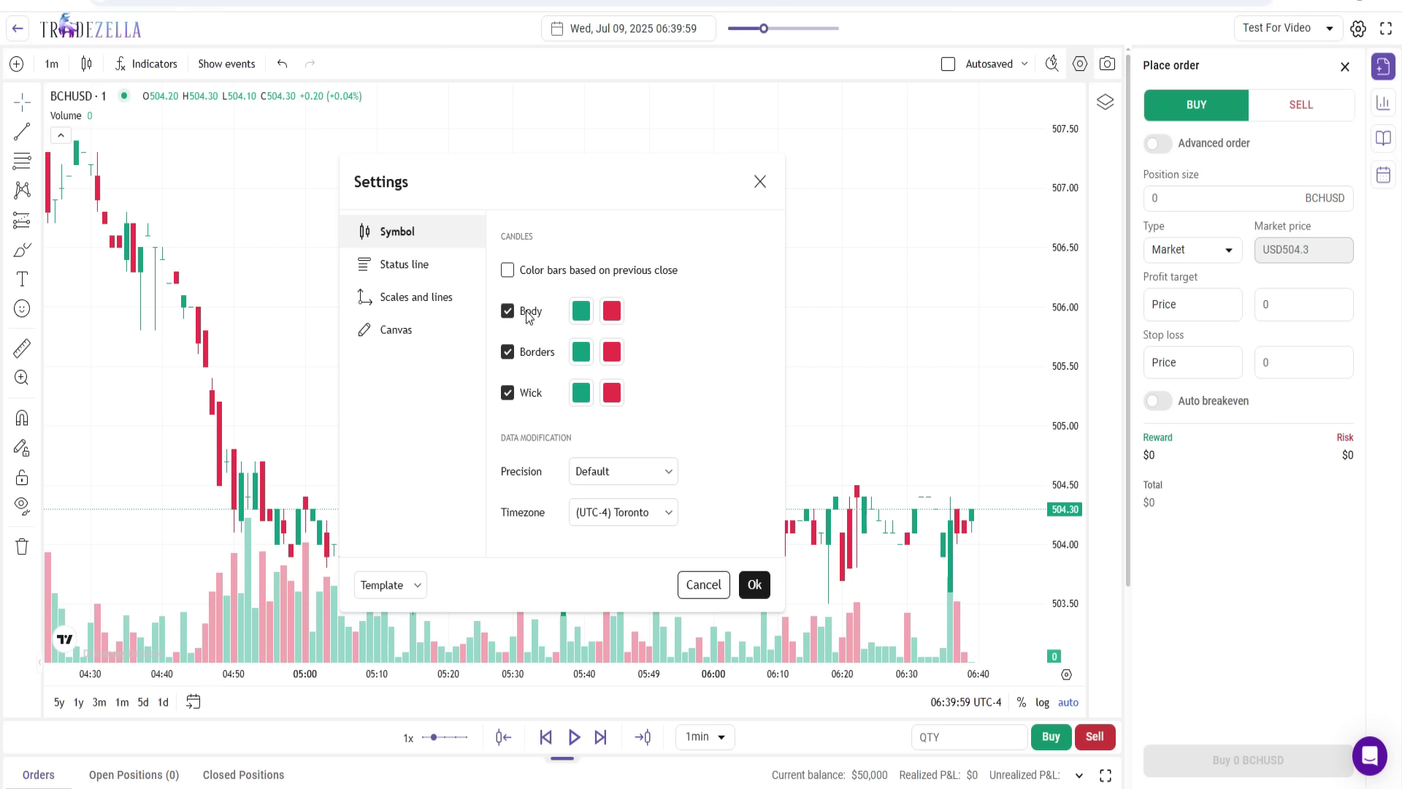
{"action": "left_click", "coordinate": [580, 313]}
{"action": "left_click", "coordinate": [613, 312]}
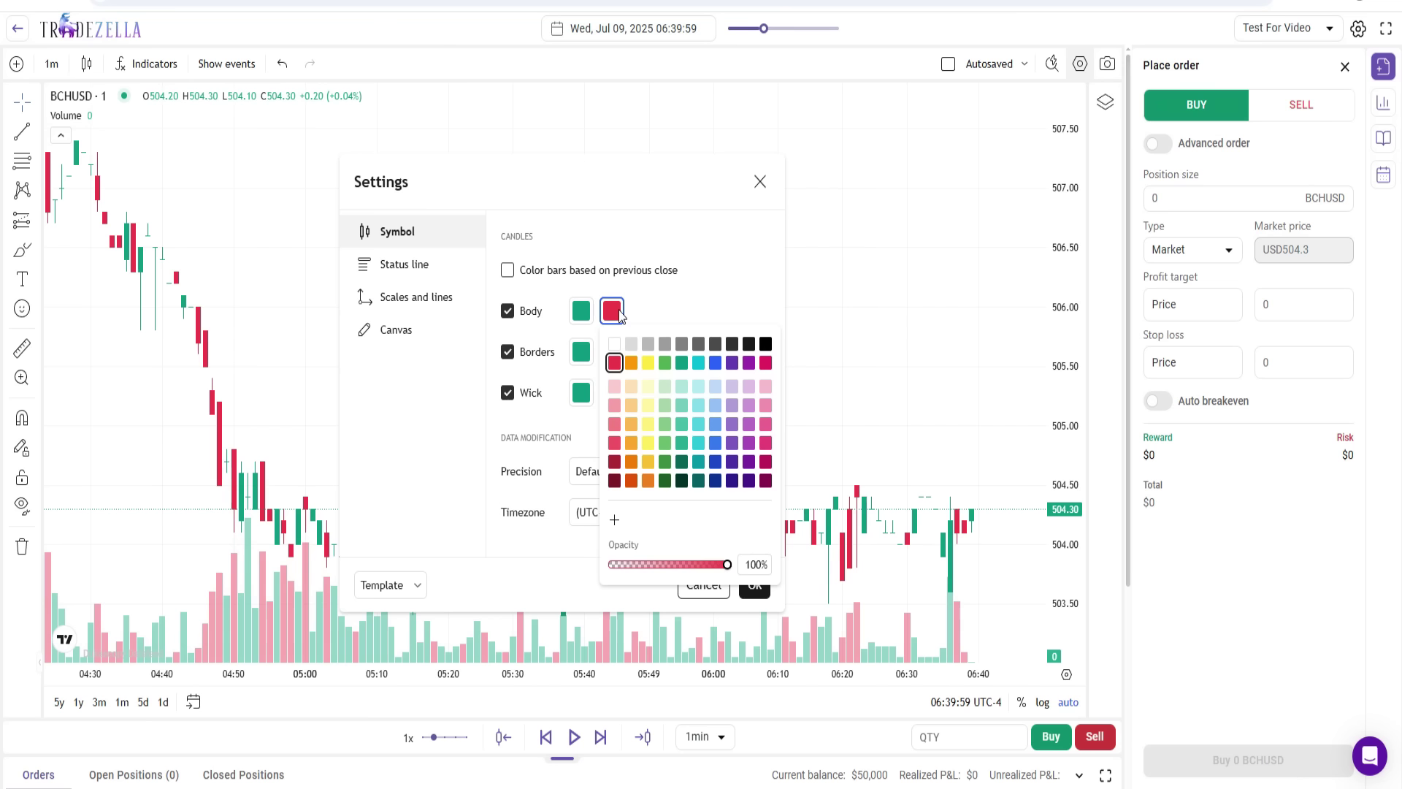
{"action": "left_click", "coordinate": [644, 312]}
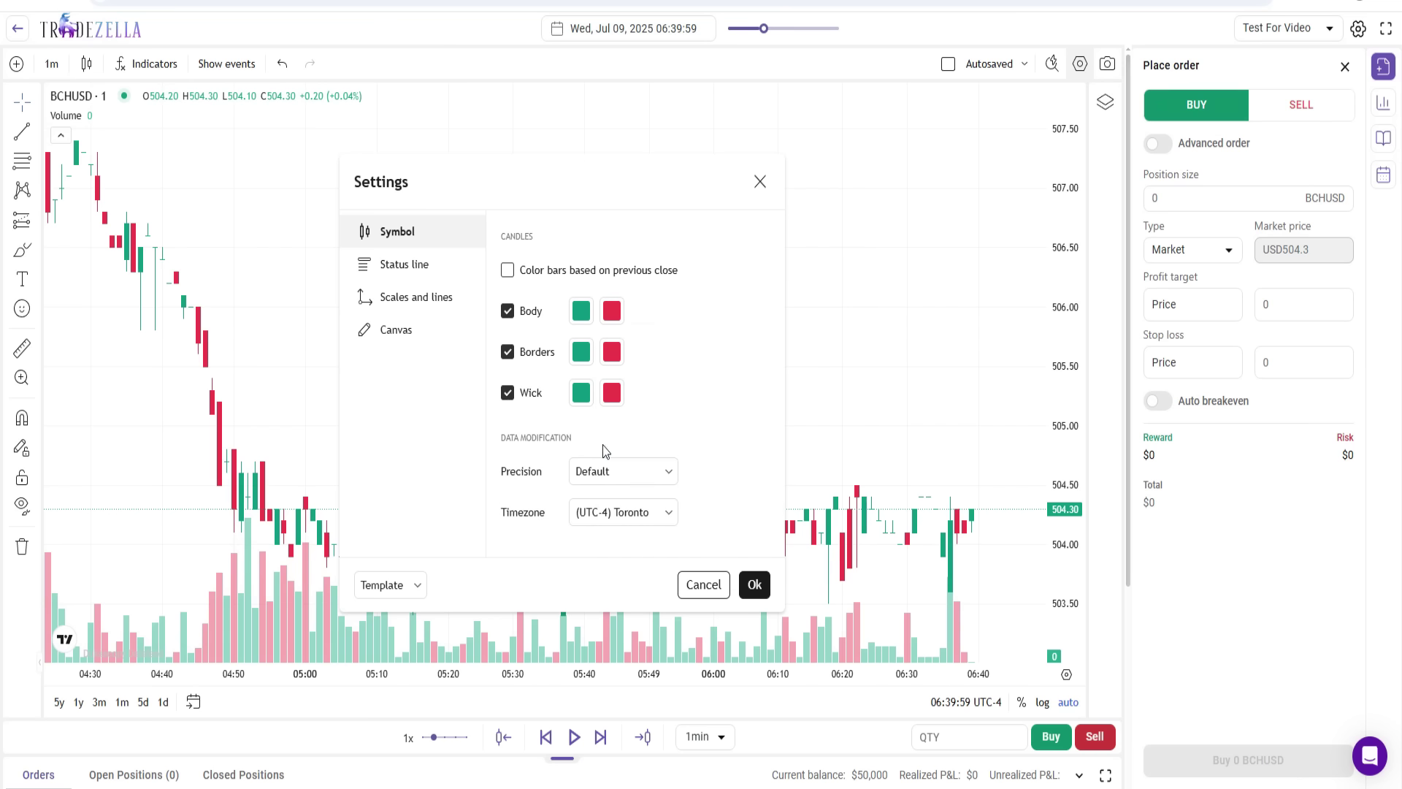
{"action": "left_click", "coordinate": [645, 473]}
{"action": "key", "text": "Escape"}
{"action": "left_click", "coordinate": [638, 520]}
{"action": "scroll", "coordinate": [679, 409], "scroll_direction": "down", "scroll_amount": 5}
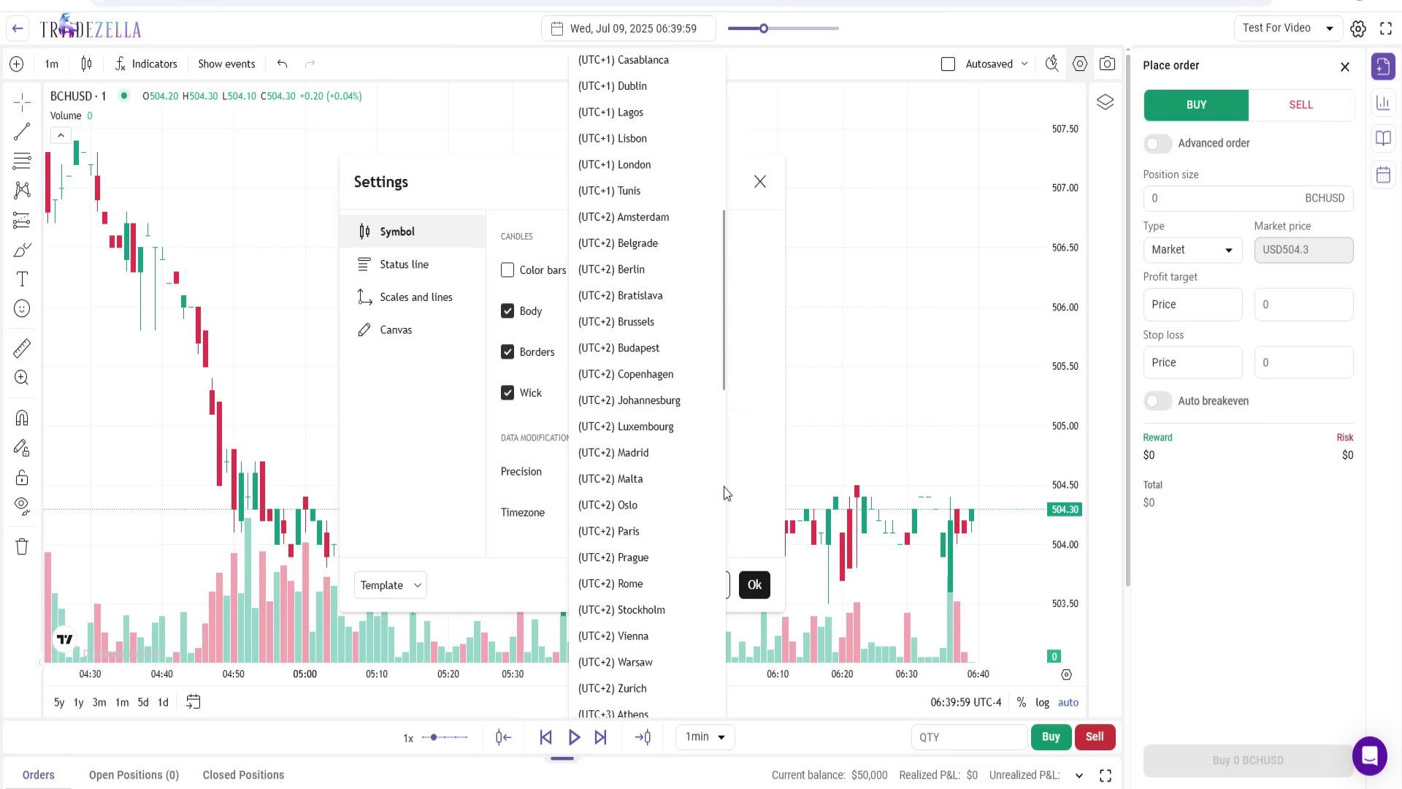
{"action": "left_click", "coordinate": [733, 417]}
{"action": "left_click", "coordinate": [406, 266]}
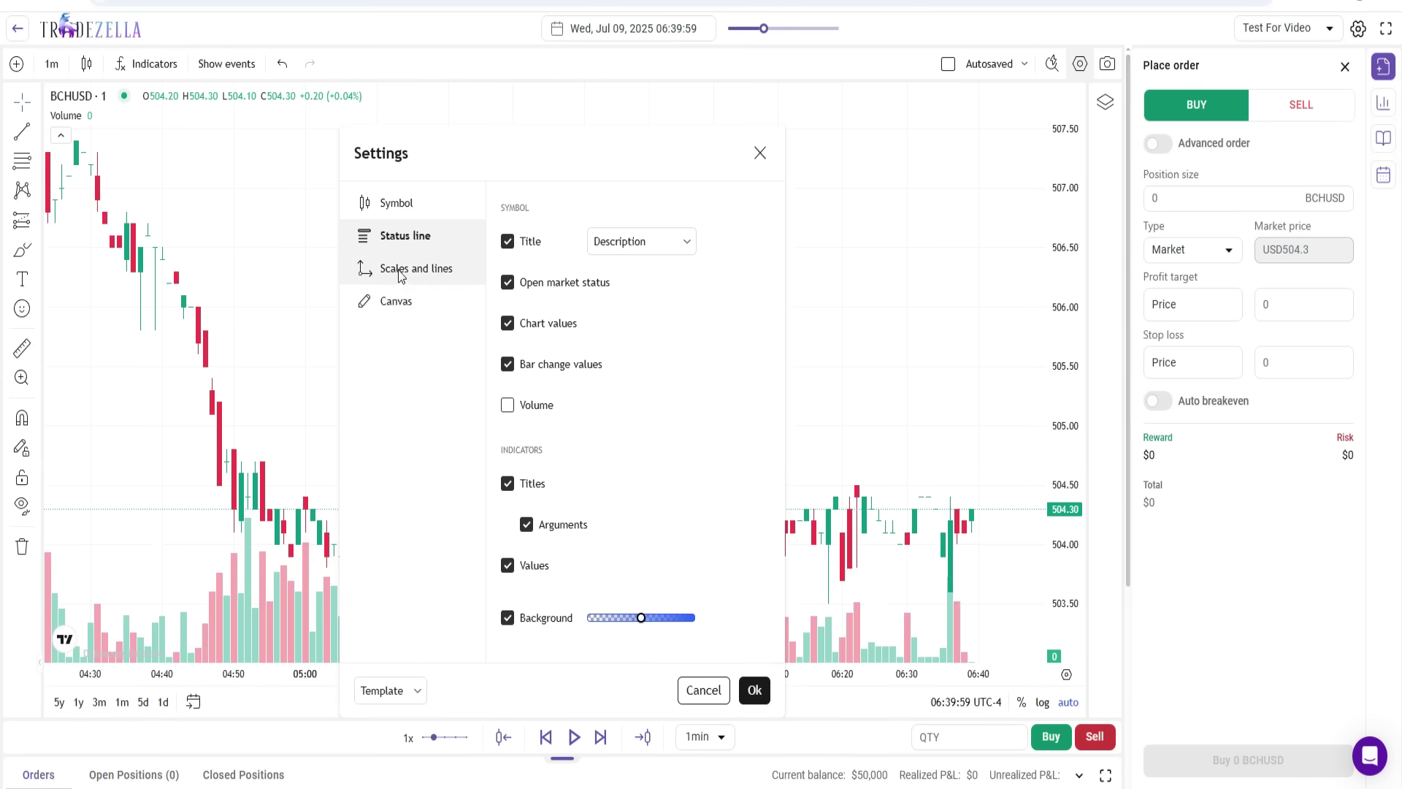
{"action": "left_click", "coordinate": [431, 276]}
{"action": "left_click", "coordinate": [410, 247]}
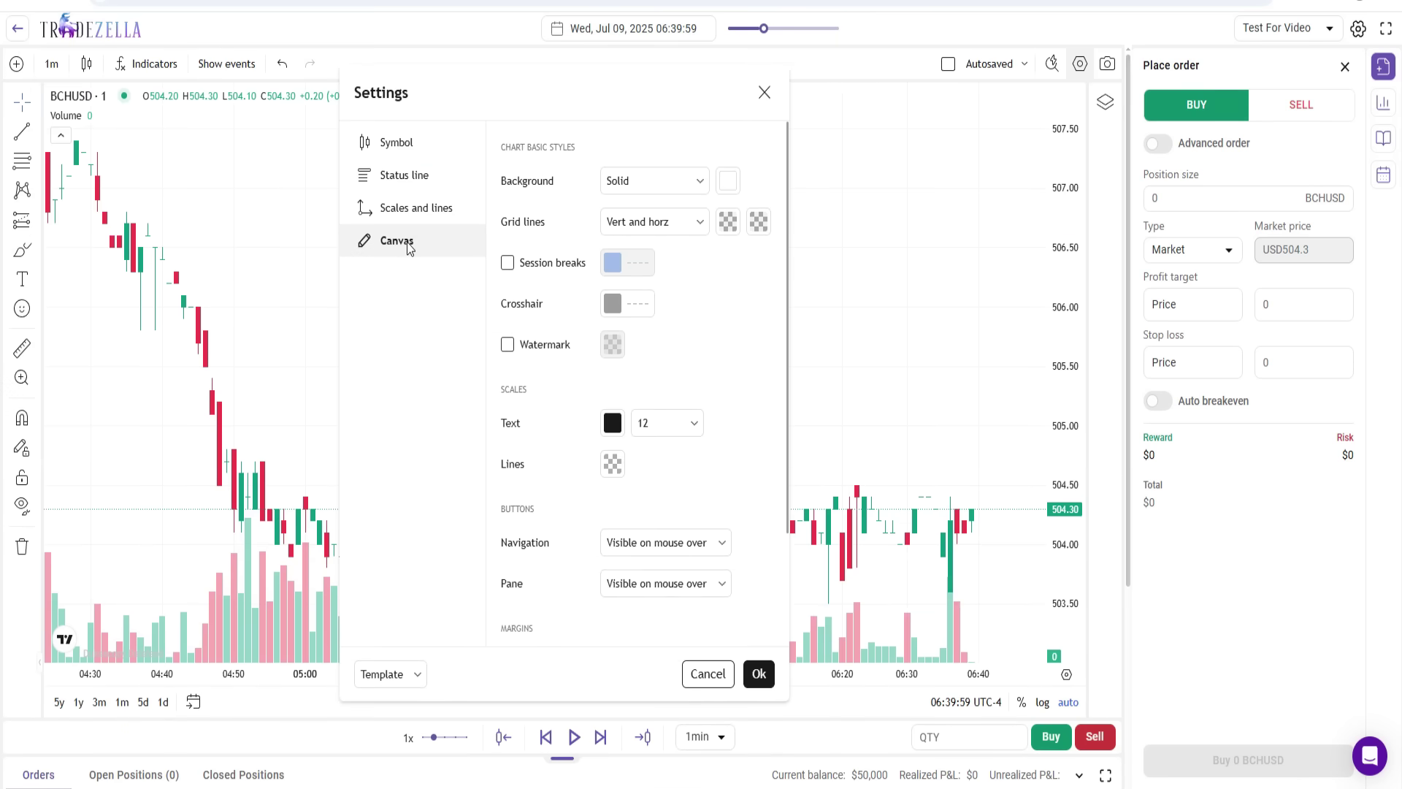
{"action": "left_click", "coordinate": [413, 140]}
{"action": "left_click", "coordinate": [758, 92]}
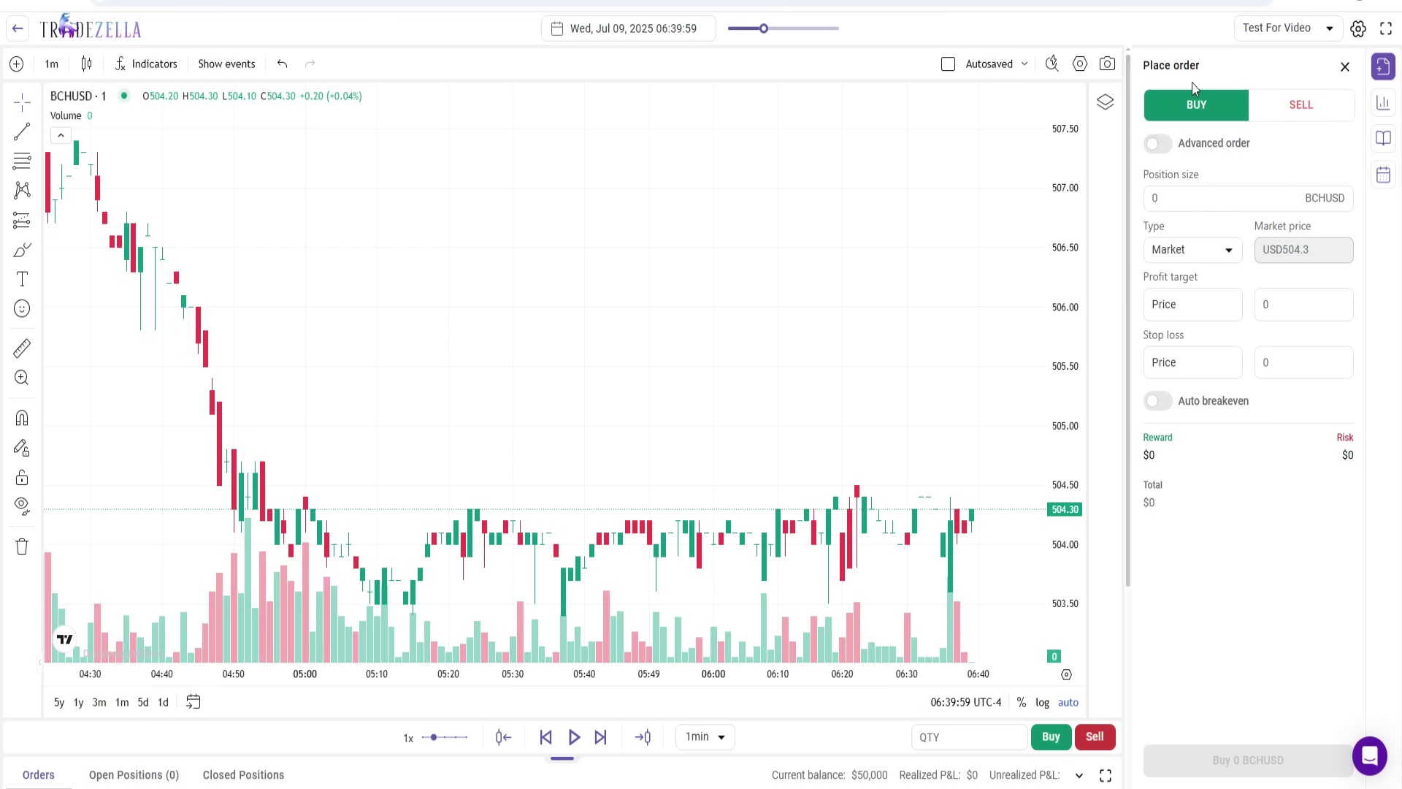
Enable Advanced order and risk 3% of current balance: $1,500, 2.974419 BCHUSD.
{"action": "left_click", "coordinate": [1161, 145]}
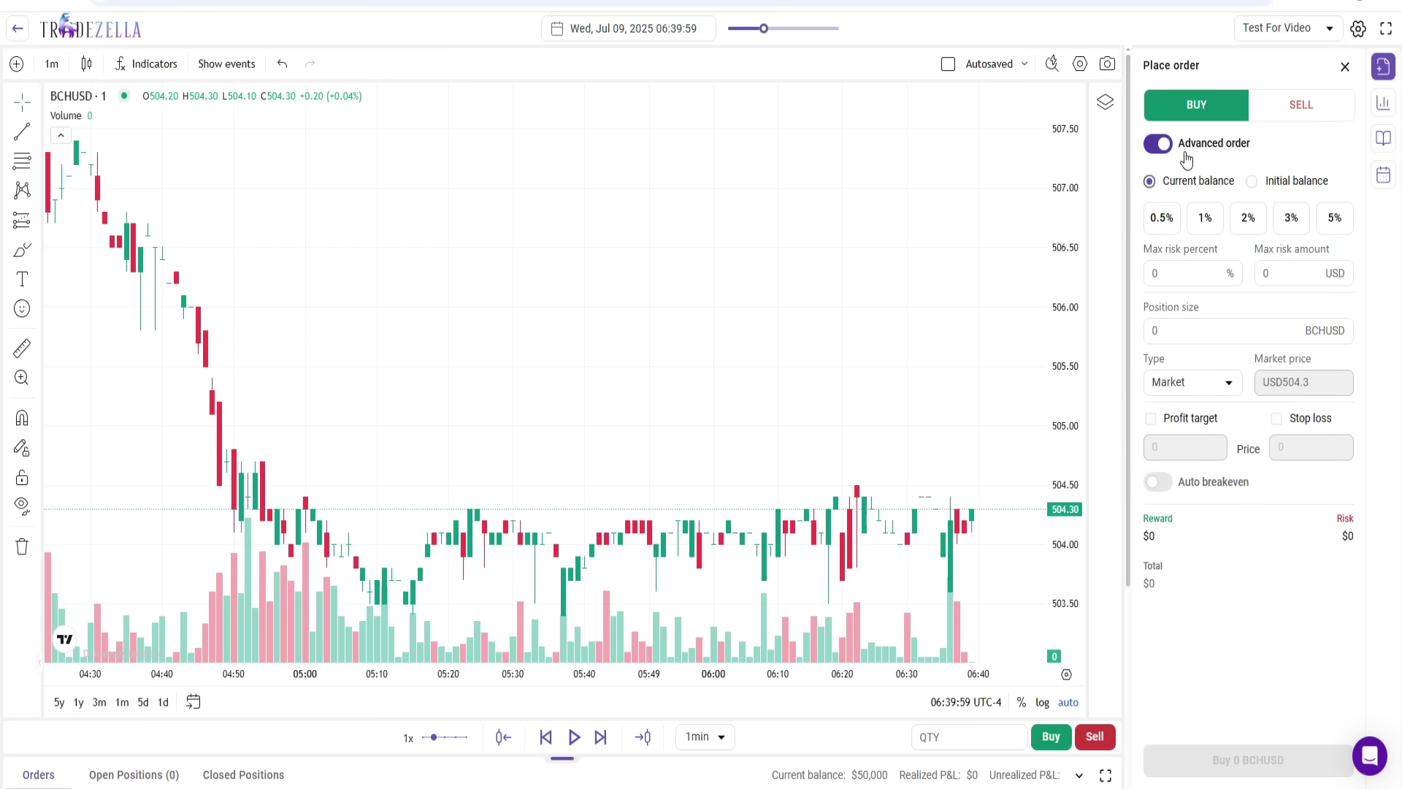
{"action": "left_click", "coordinate": [1383, 103]}
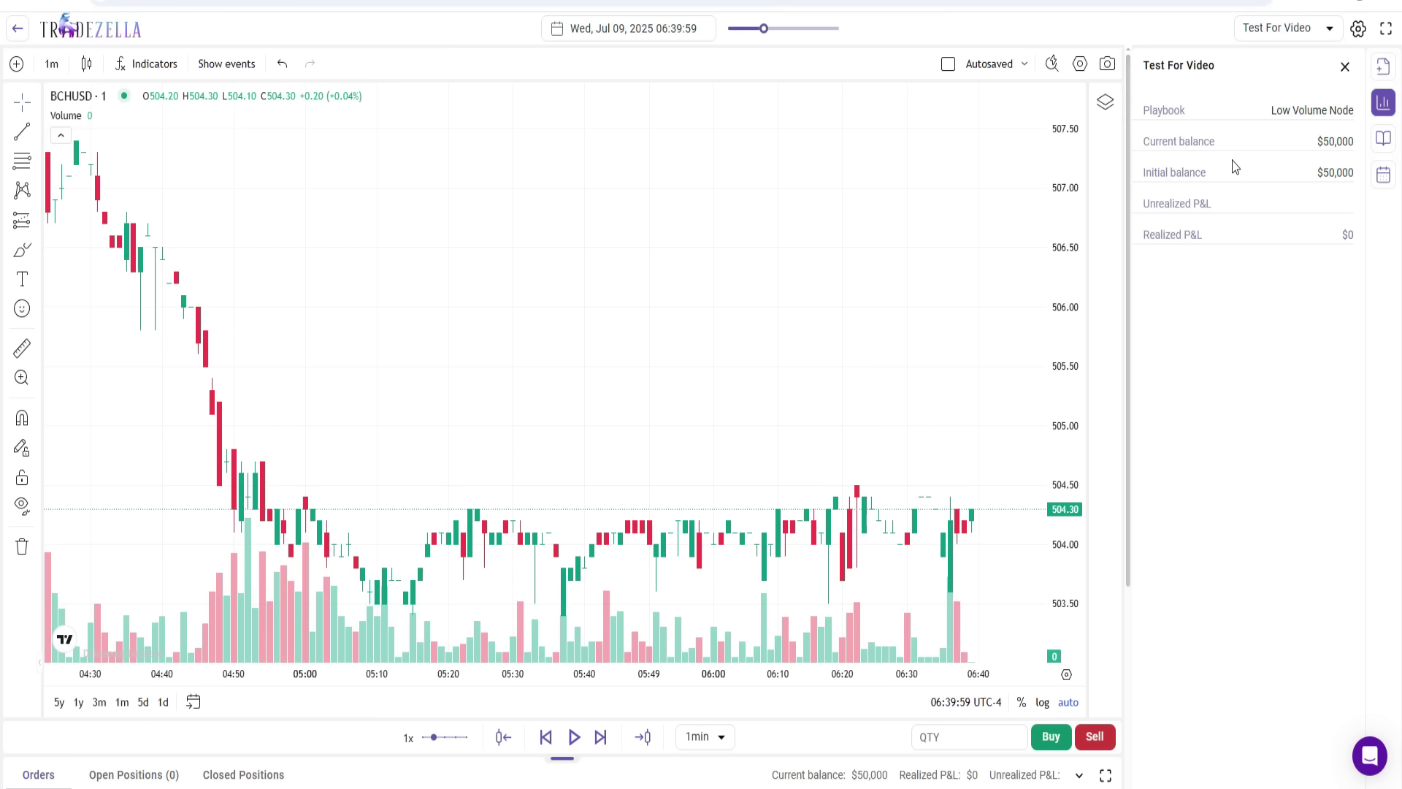
{"action": "left_click", "coordinate": [1382, 67]}
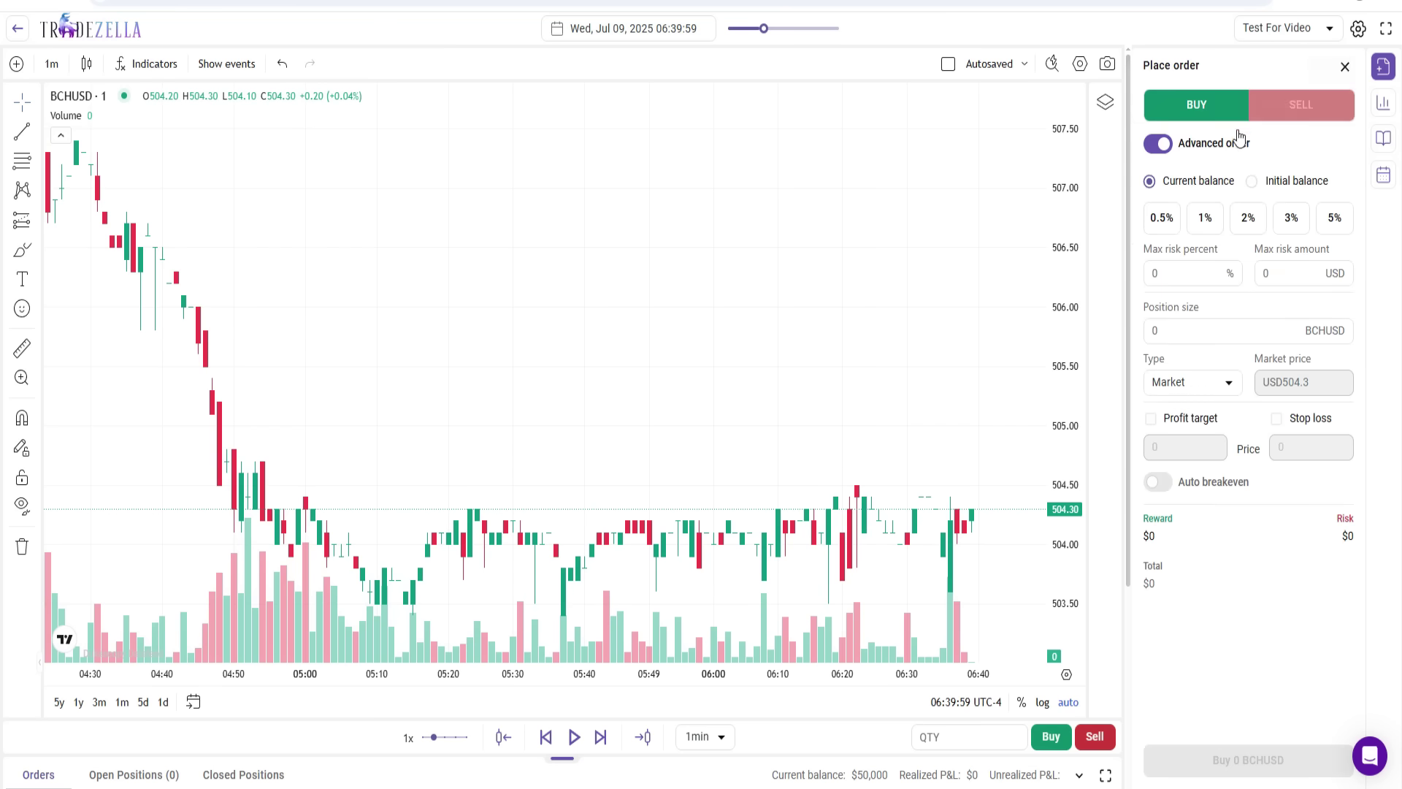
{"action": "left_click", "coordinate": [1248, 218]}
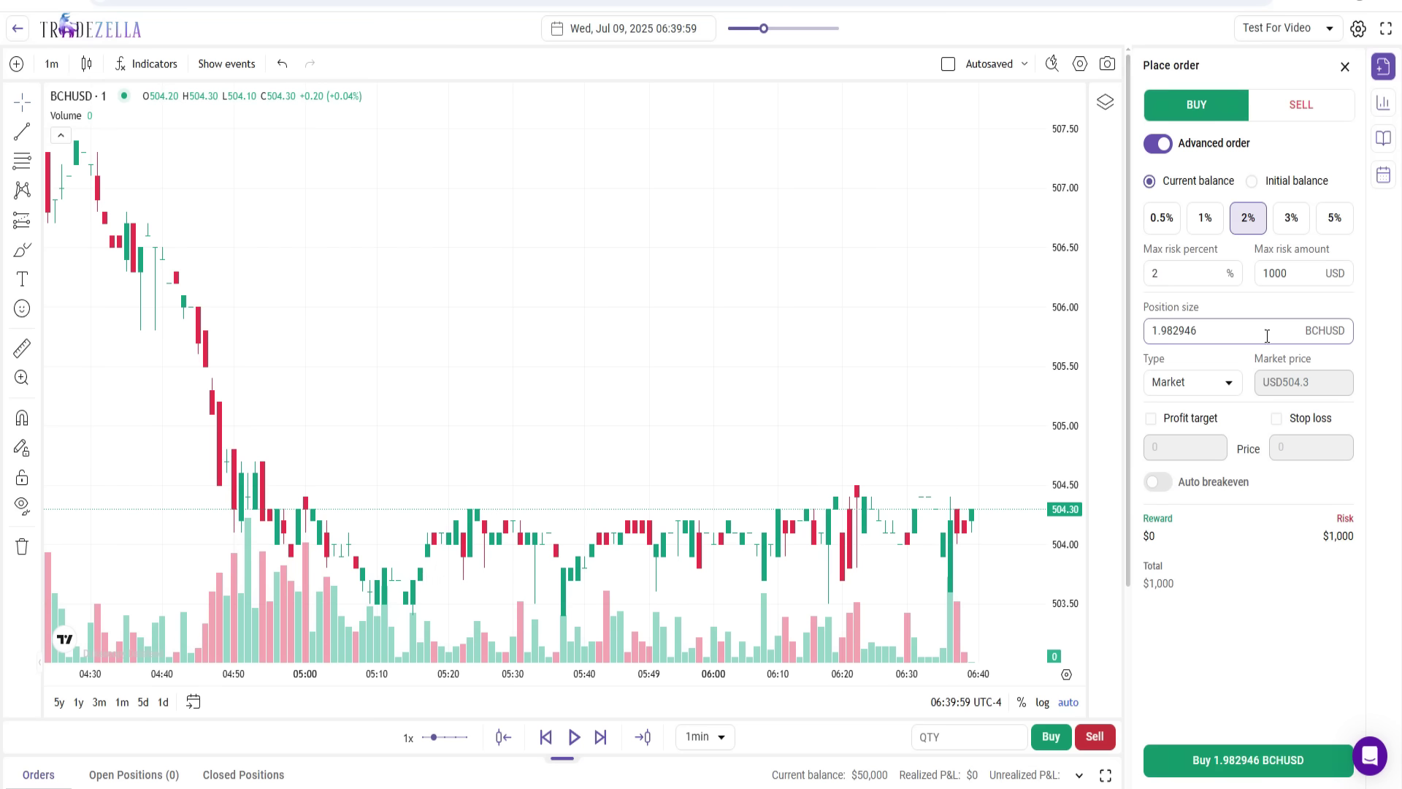
{"action": "left_click", "coordinate": [1203, 218]}
{"action": "left_click", "coordinate": [1158, 221]}
{"action": "left_click", "coordinate": [1290, 217]}
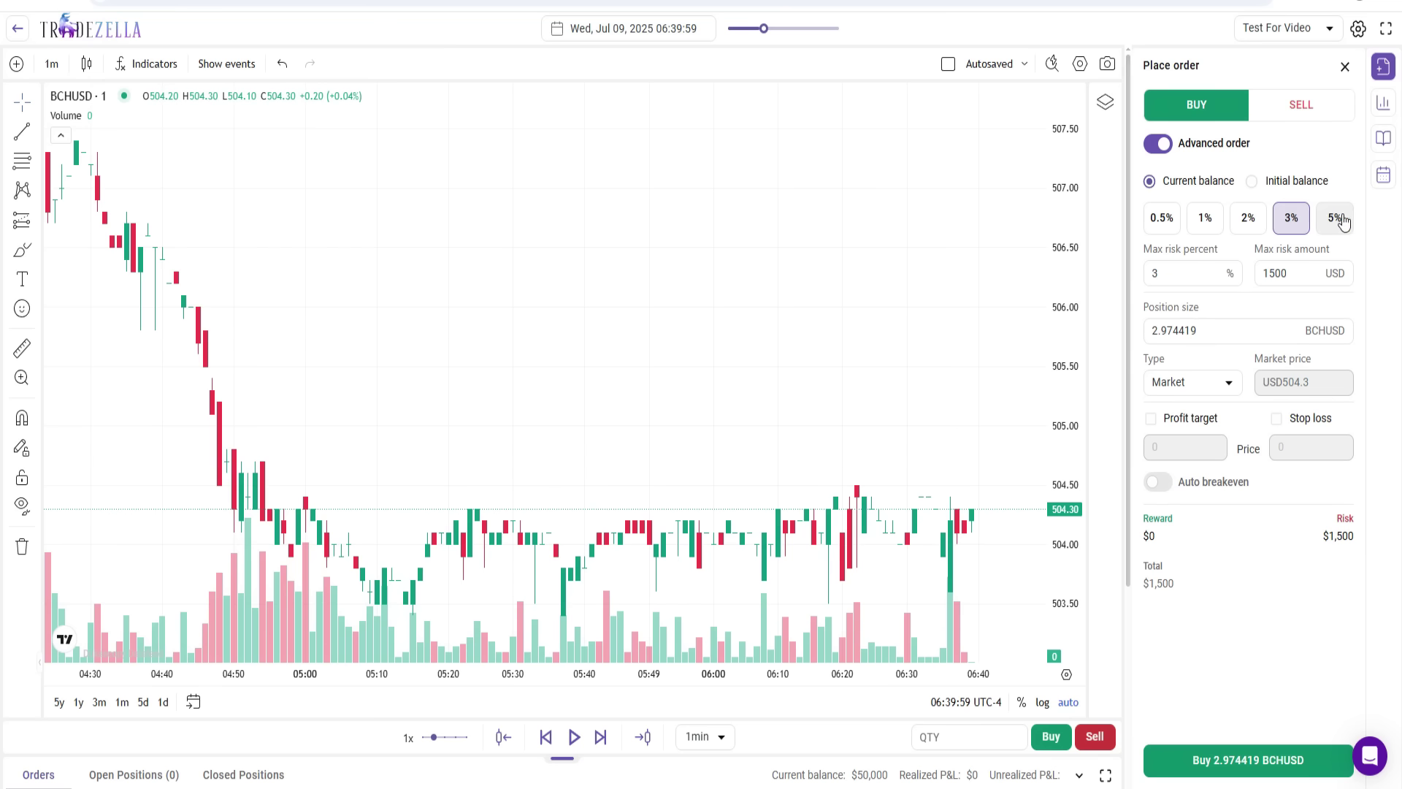
{"action": "double_click", "coordinate": [1188, 182]}
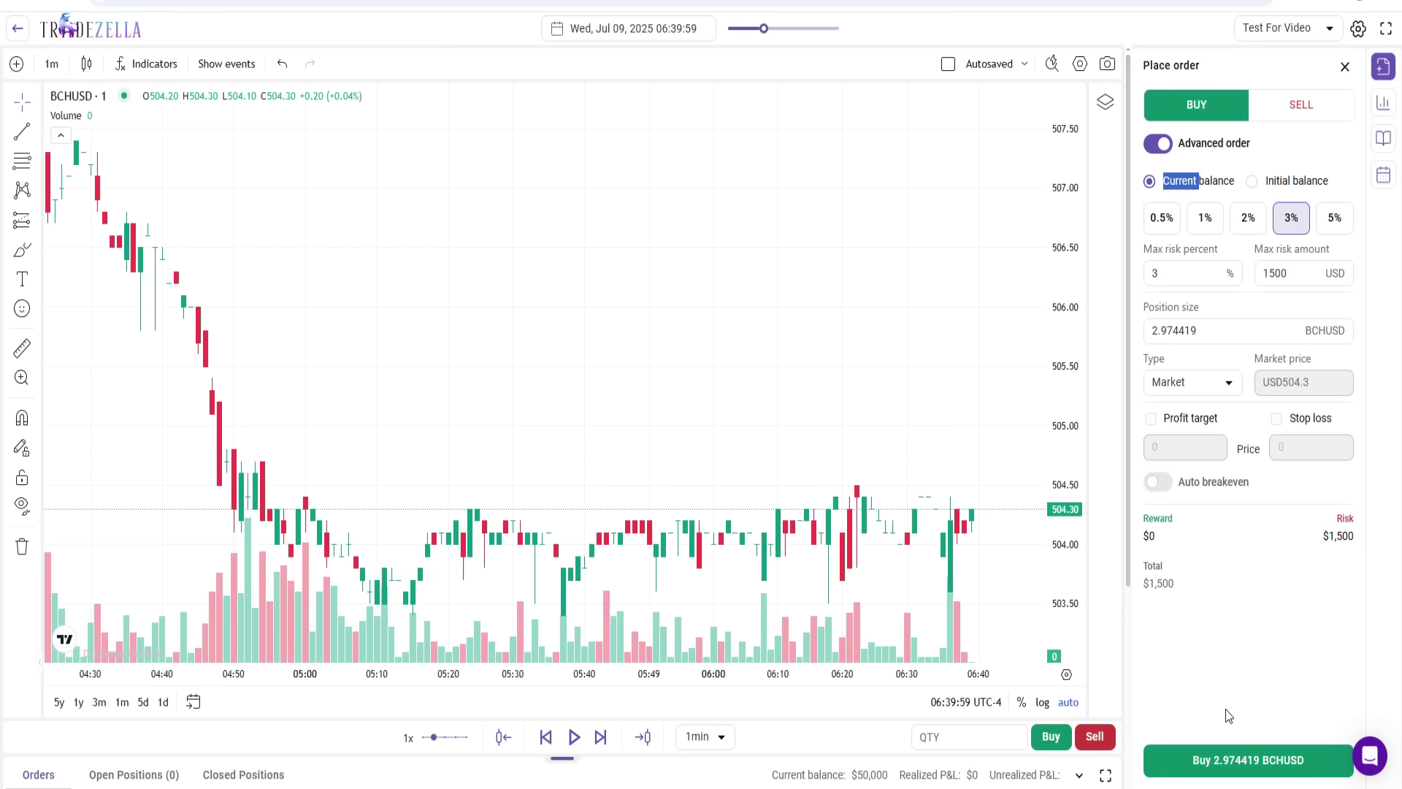
Keep the order a buy with Market as the order type.
{"action": "left_click", "coordinate": [1267, 111]}
{"action": "left_click", "coordinate": [1193, 104]}
{"action": "left_click", "coordinate": [1168, 383]}
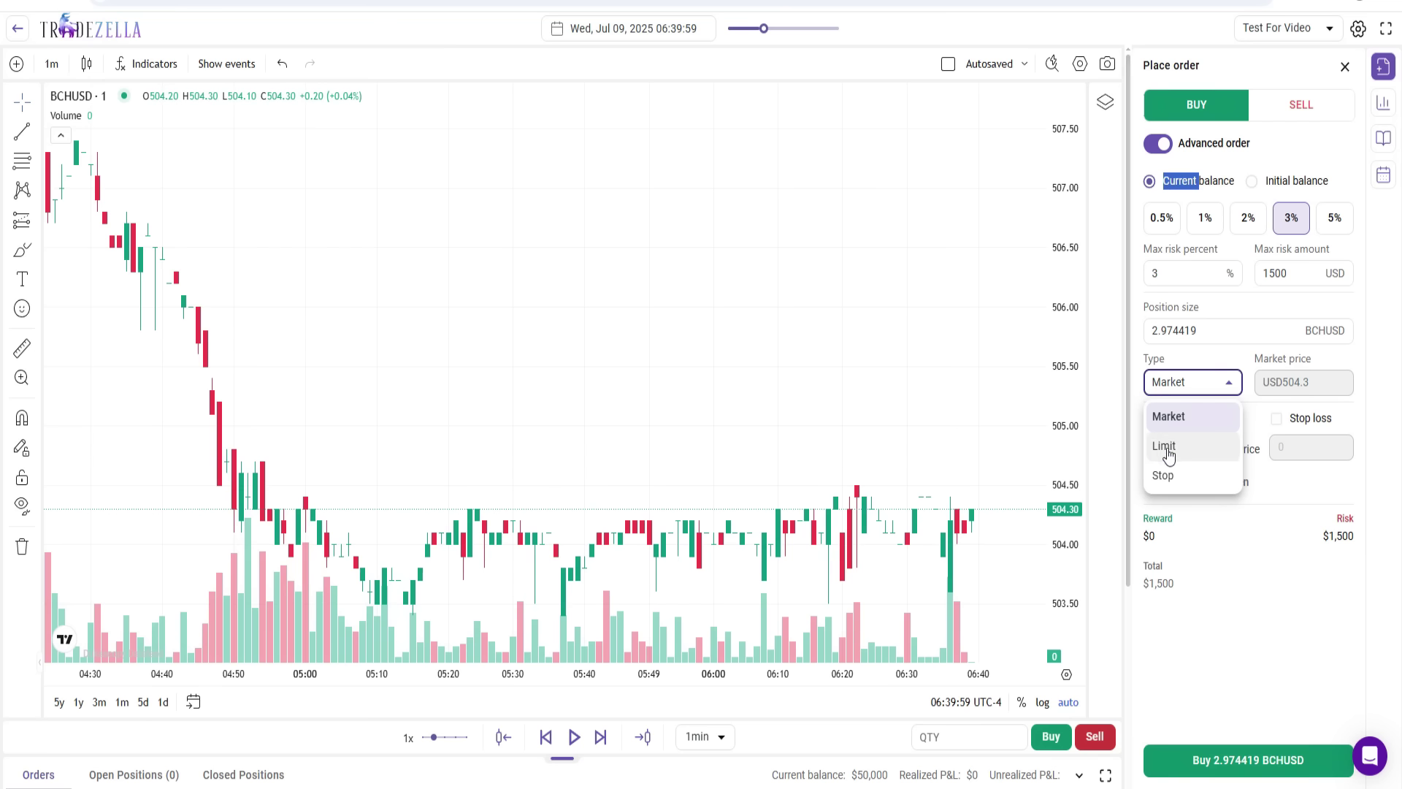
{"action": "left_click", "coordinate": [1260, 553]}
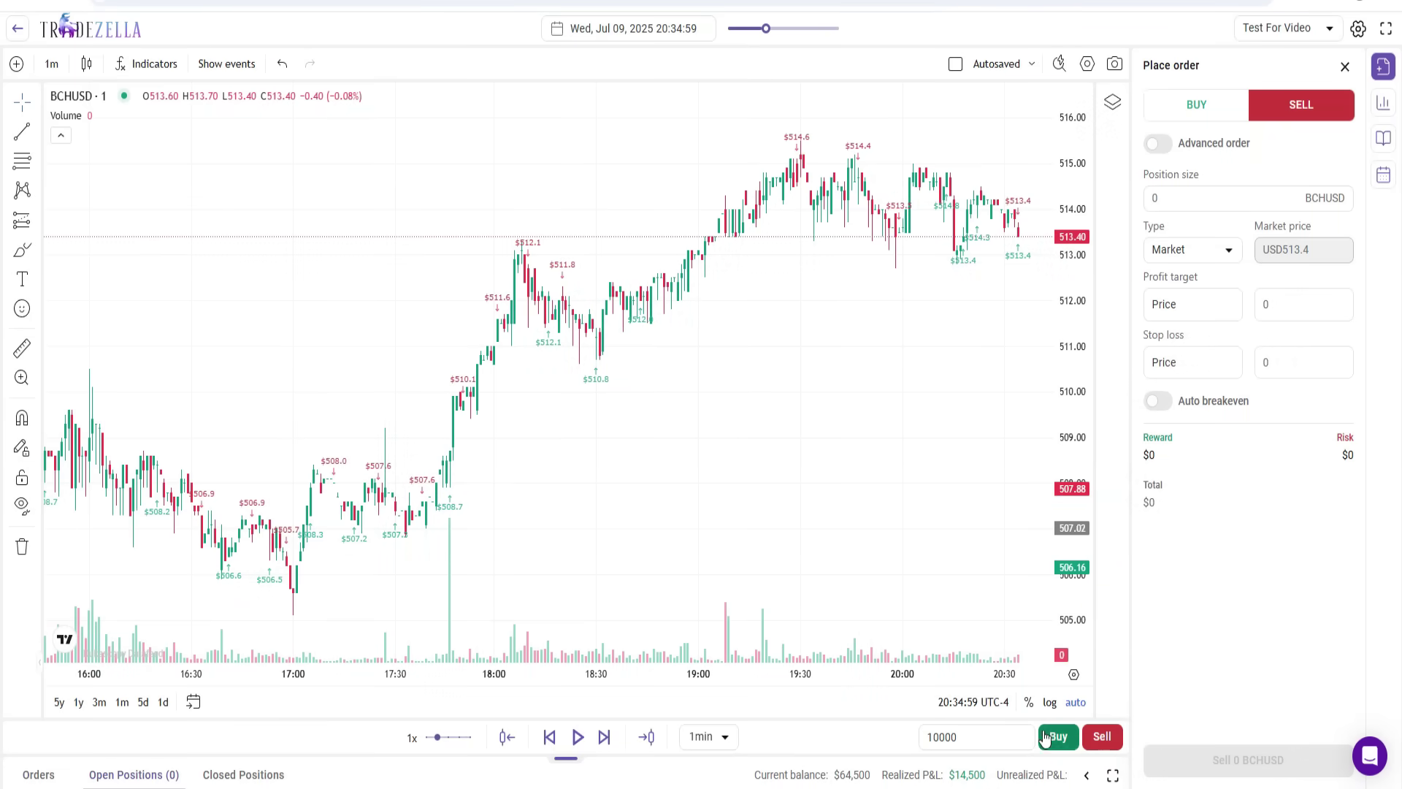
With advanced orders on, replay at 5x, buy 10000 BCHUSD, pause and expand Open Positions.
{"action": "left_click", "coordinate": [1159, 144]}
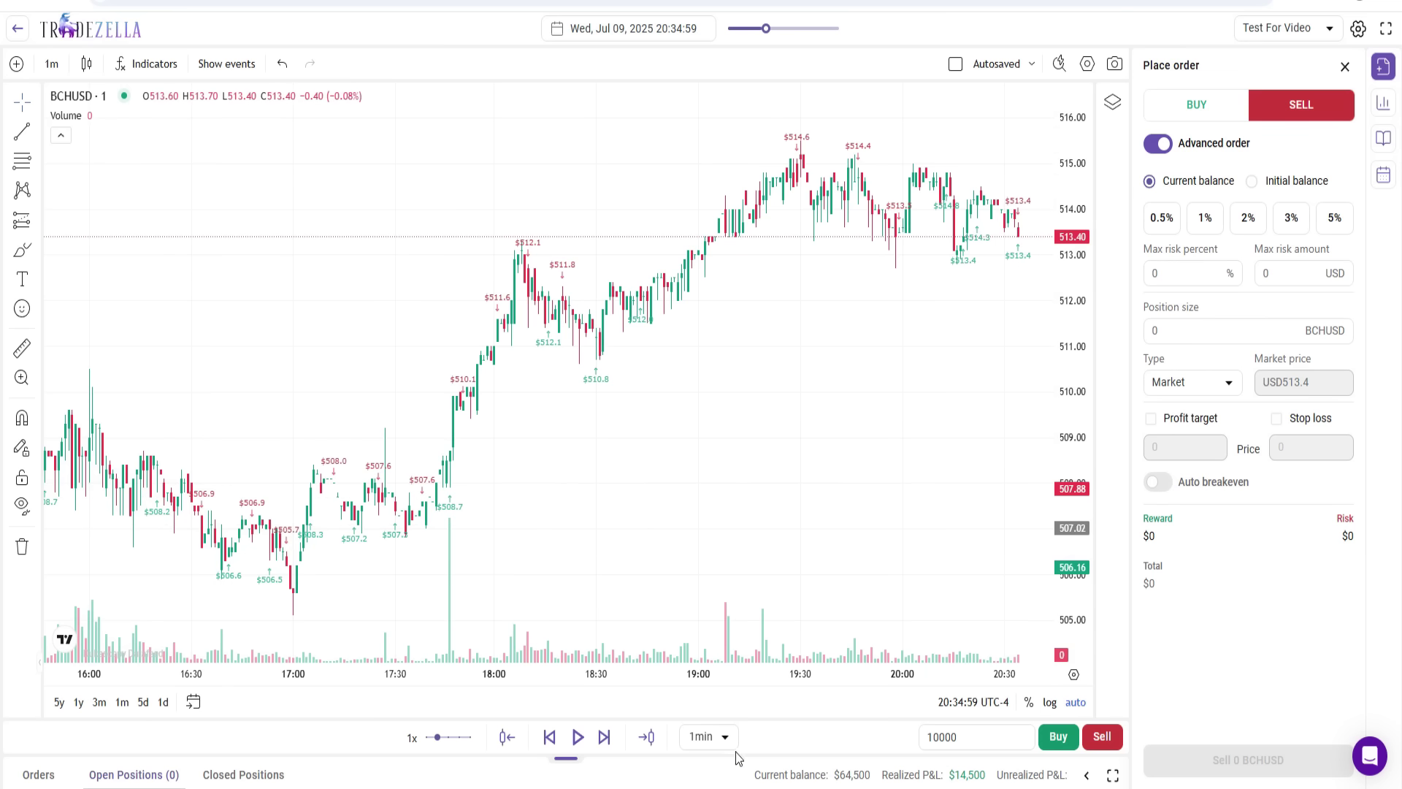
{"action": "left_click", "coordinate": [574, 736]}
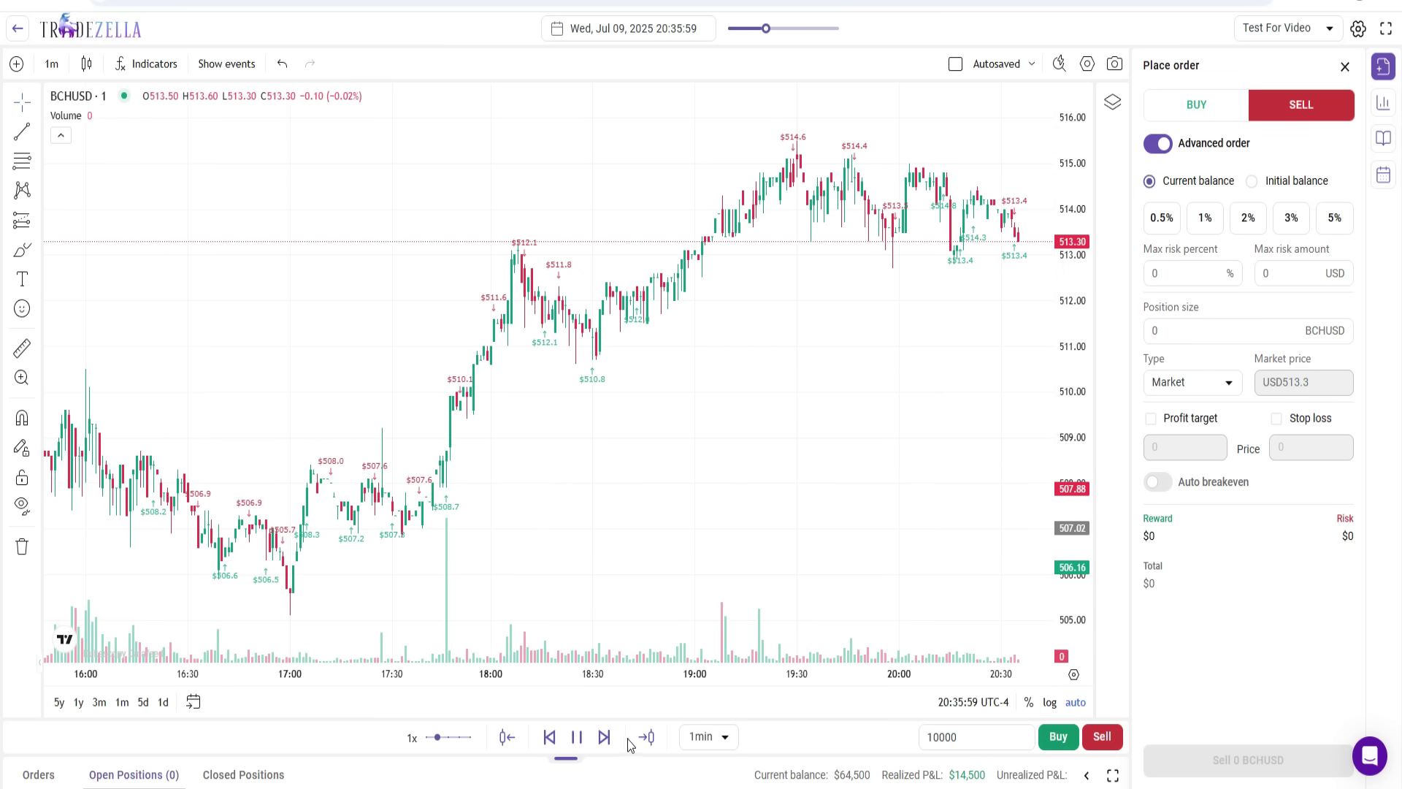
{"action": "left_click_drag", "start_coordinate": [438, 737], "coordinate": [459, 737]}
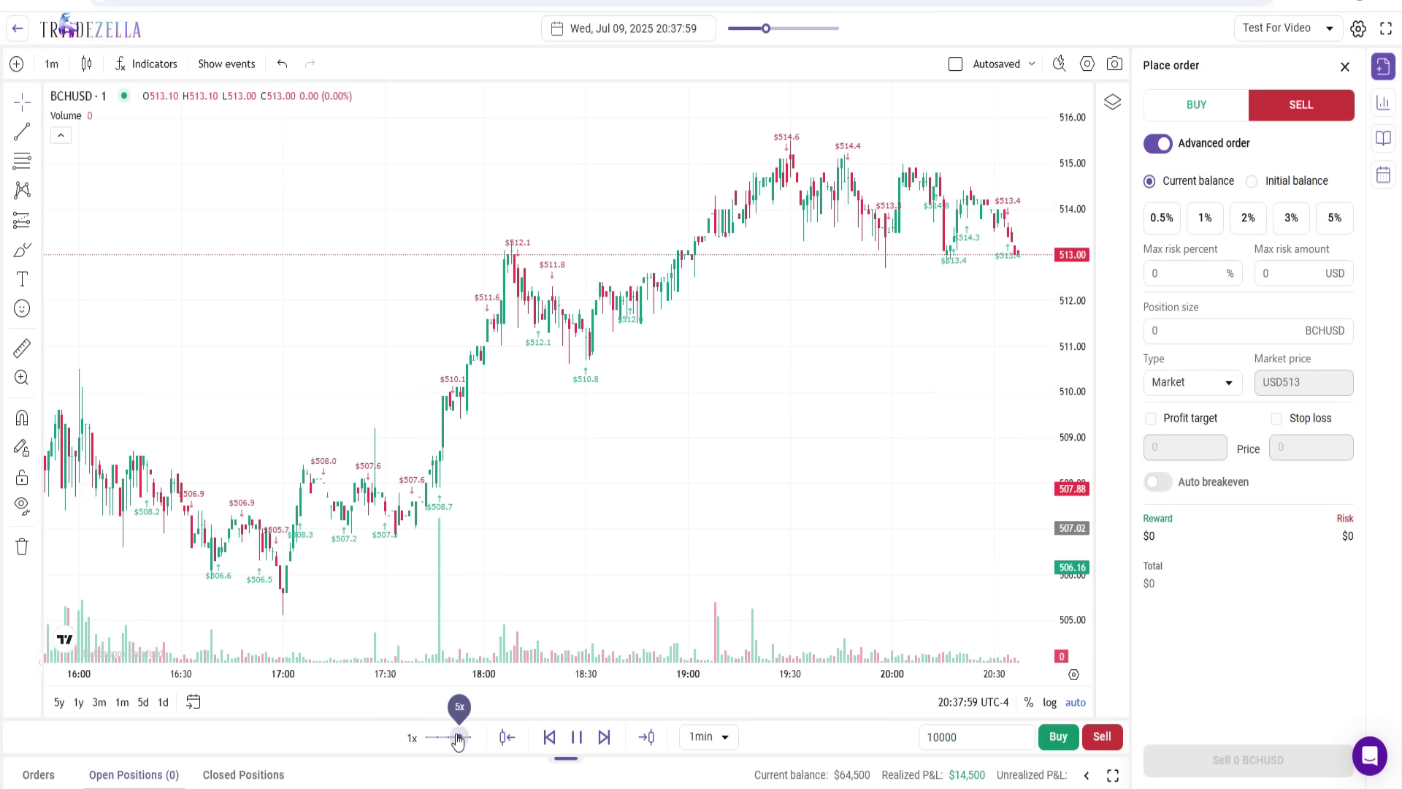
{"action": "left_click", "coordinate": [1052, 738]}
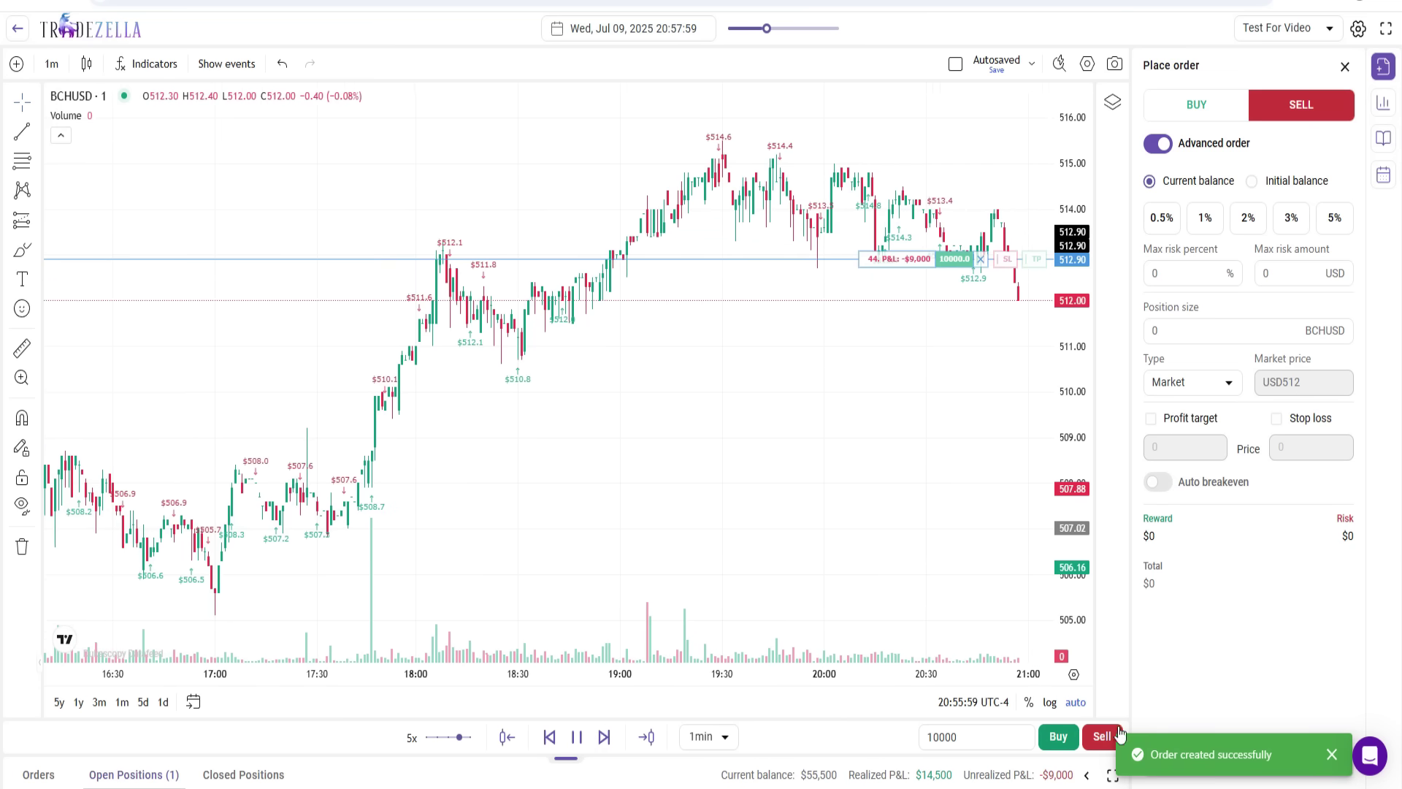
{"action": "left_click", "coordinate": [576, 736]}
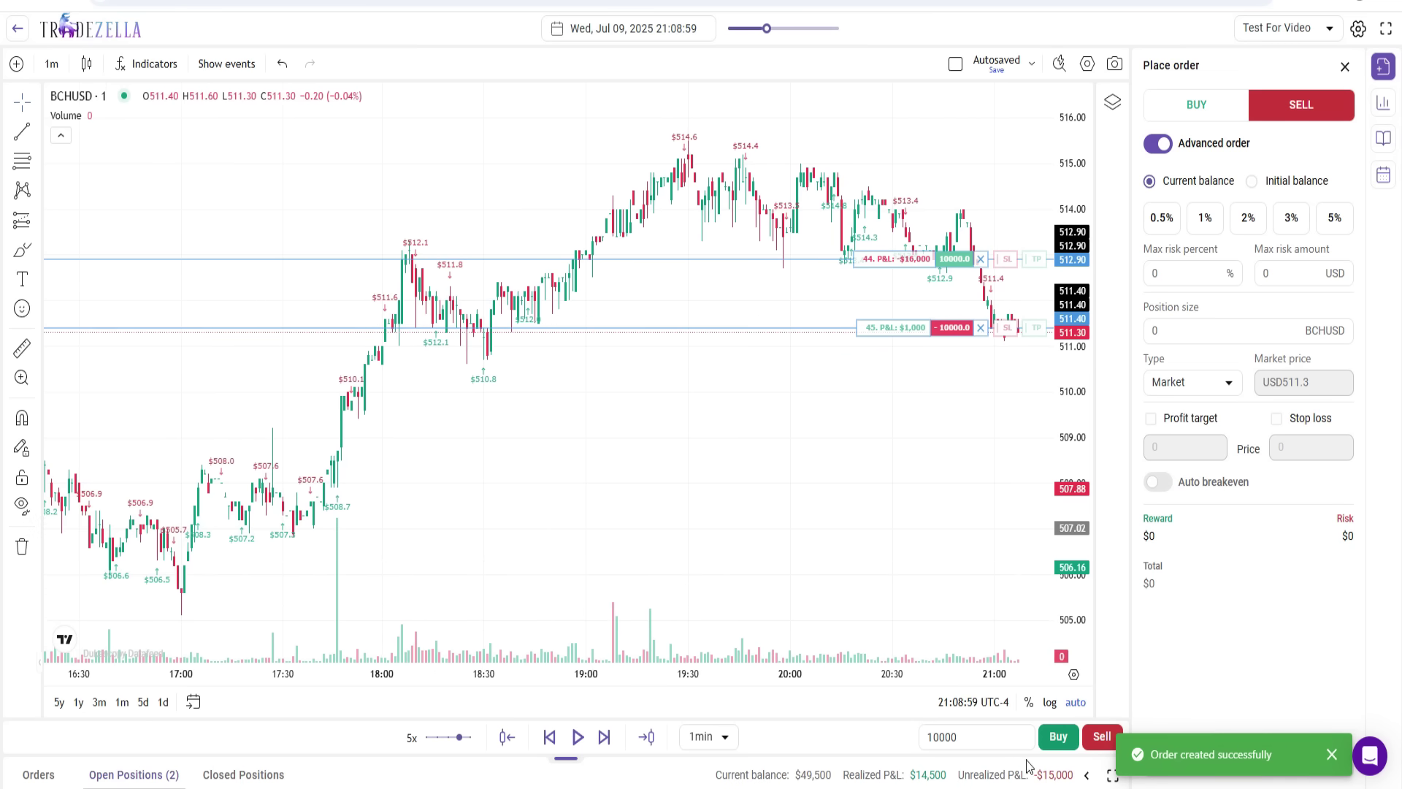
{"action": "left_click", "coordinate": [1081, 775]}
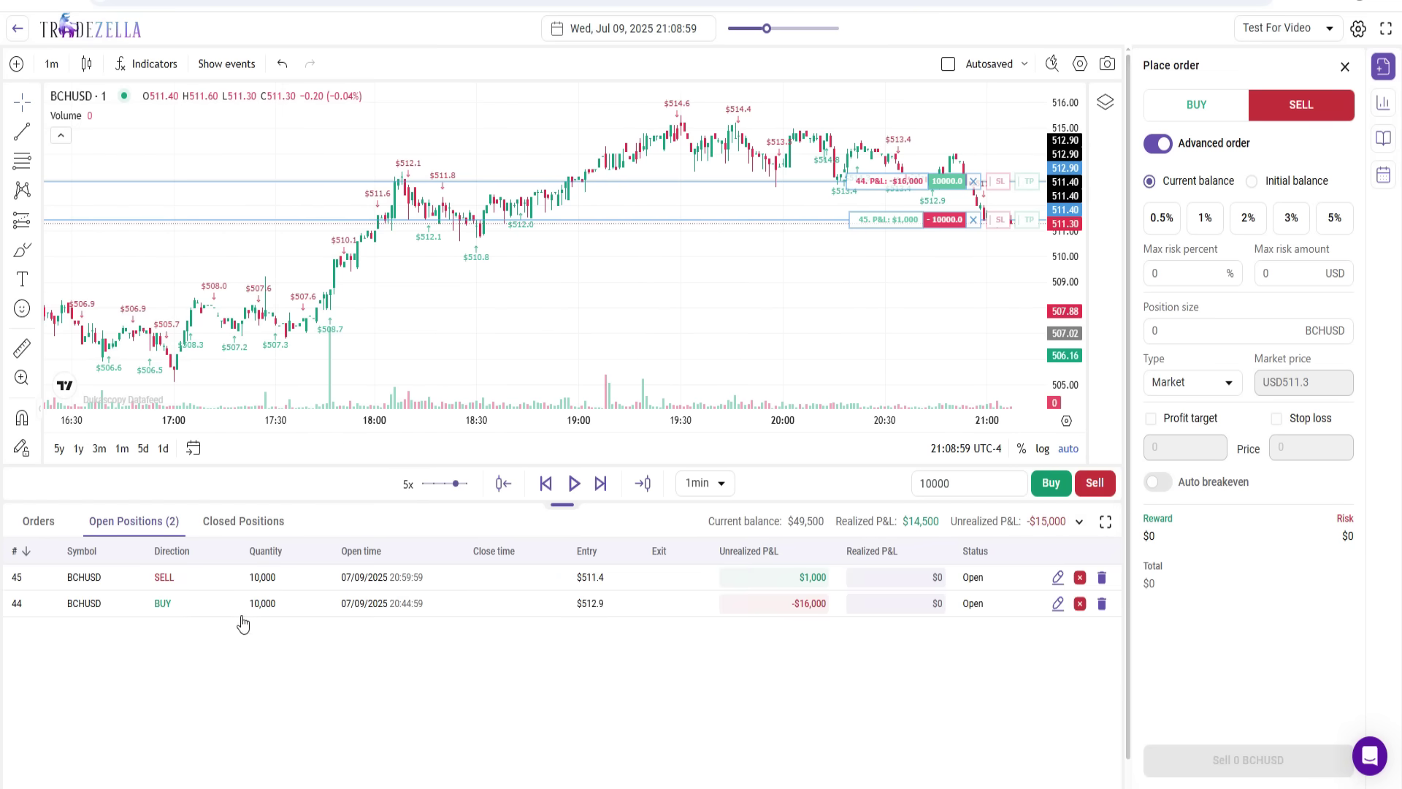
Close BCHUSD positions #45 and #44, leaving realized P&L at -$500.
{"action": "left_click", "coordinate": [1080, 578]}
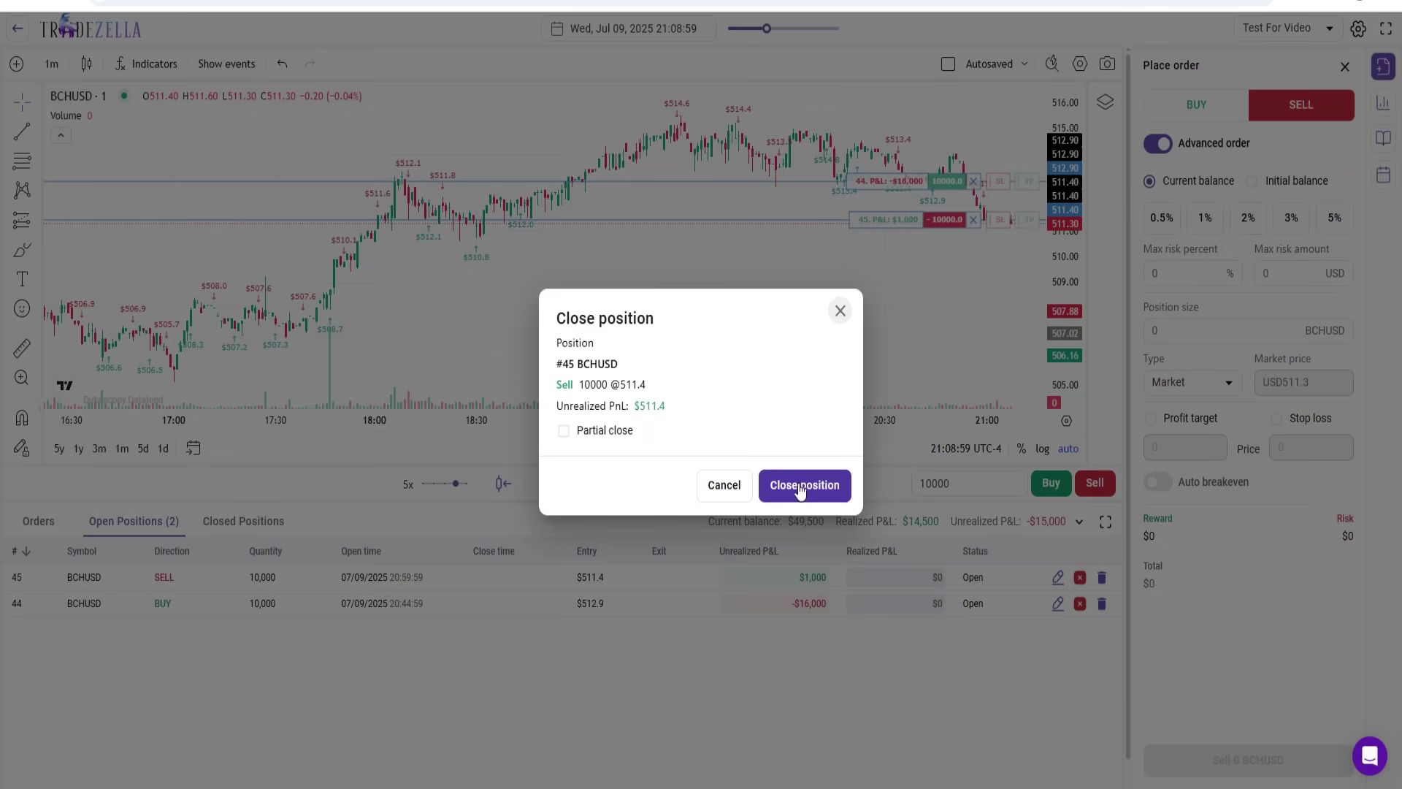
{"action": "left_click", "coordinate": [620, 431]}
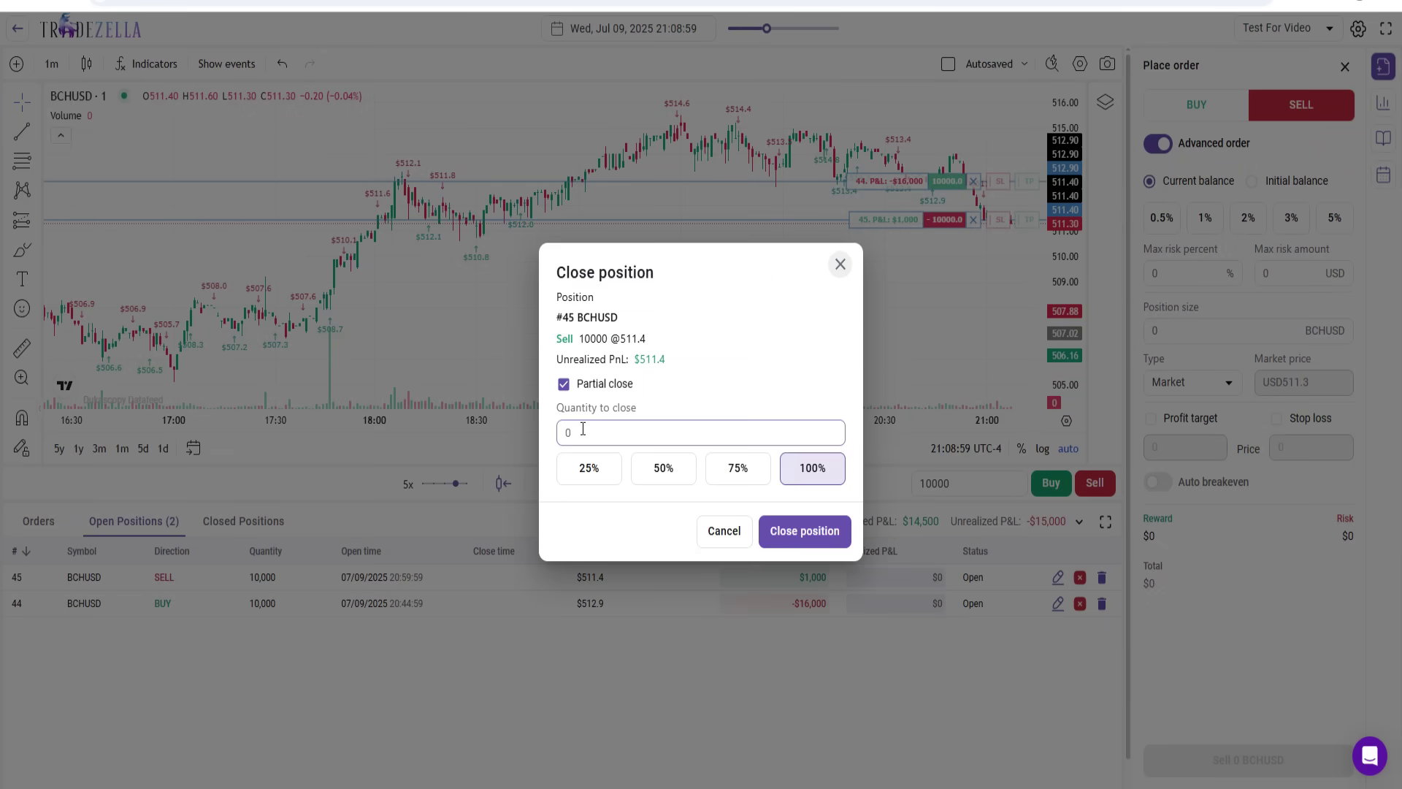
{"action": "left_click", "coordinate": [724, 530]}
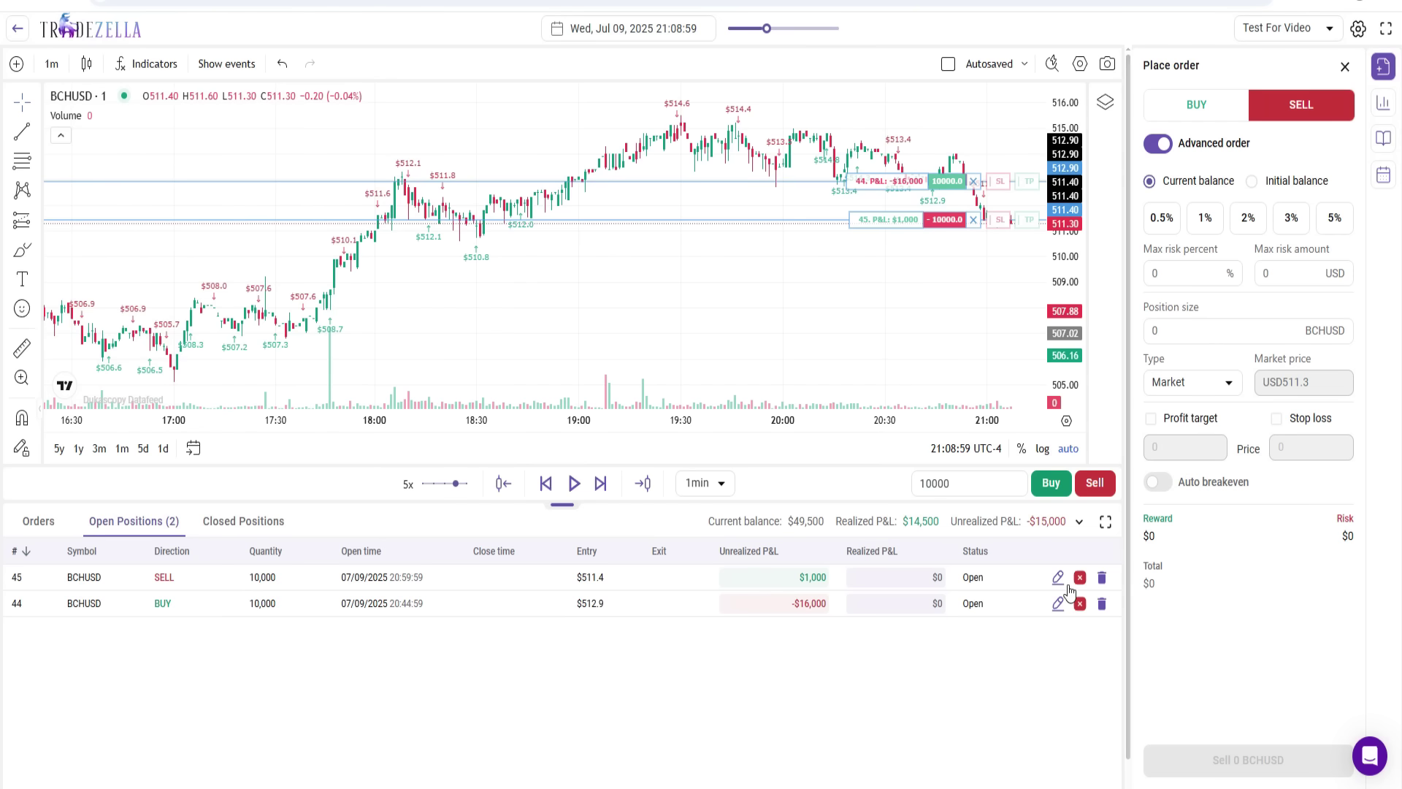
{"action": "left_click", "coordinate": [1080, 577]}
{"action": "left_click", "coordinate": [779, 485]}
{"action": "left_click", "coordinate": [1080, 603]}
{"action": "left_click", "coordinate": [803, 484]}
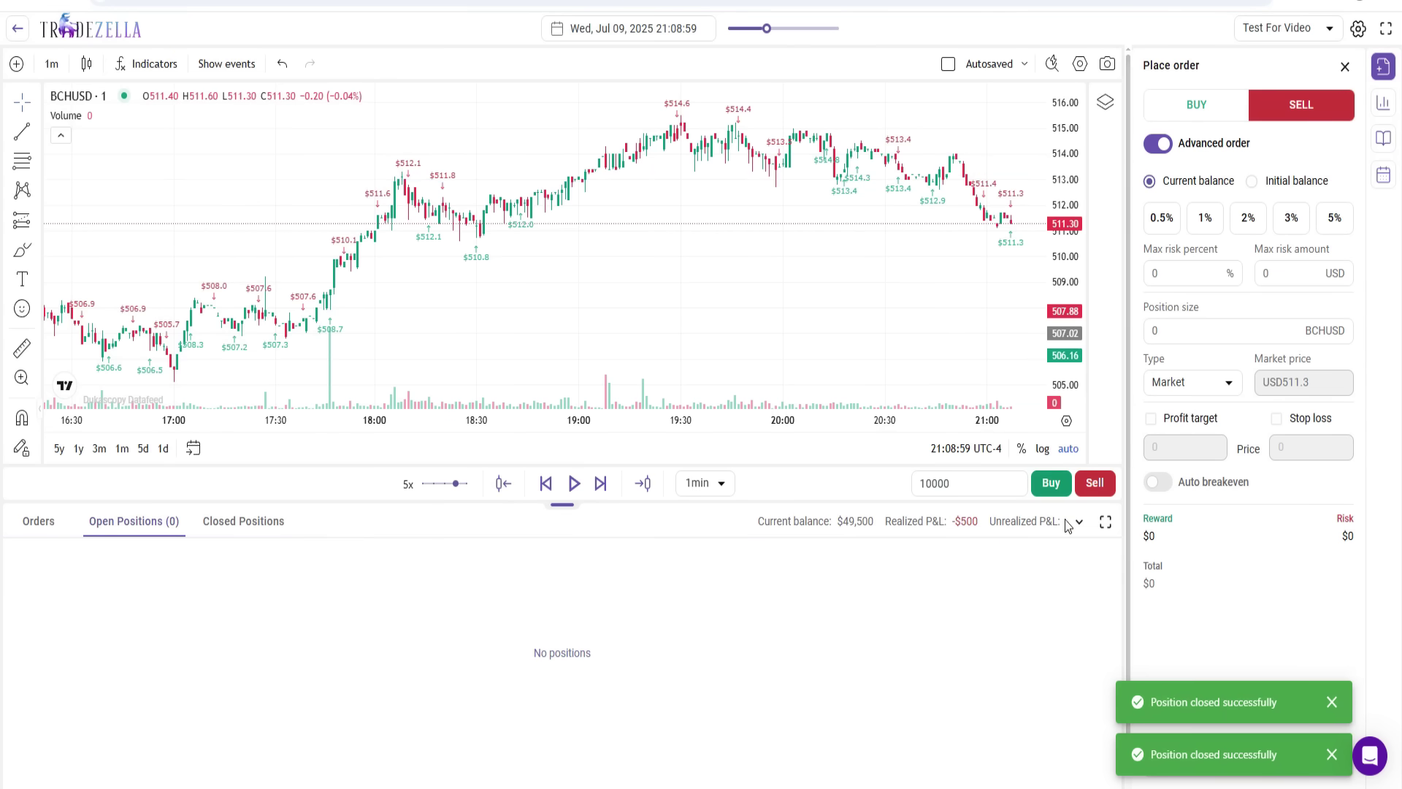
Collapse the positions panel and place a Long Position drawing just after the latest bar.
{"action": "left_click", "coordinate": [1078, 523]}
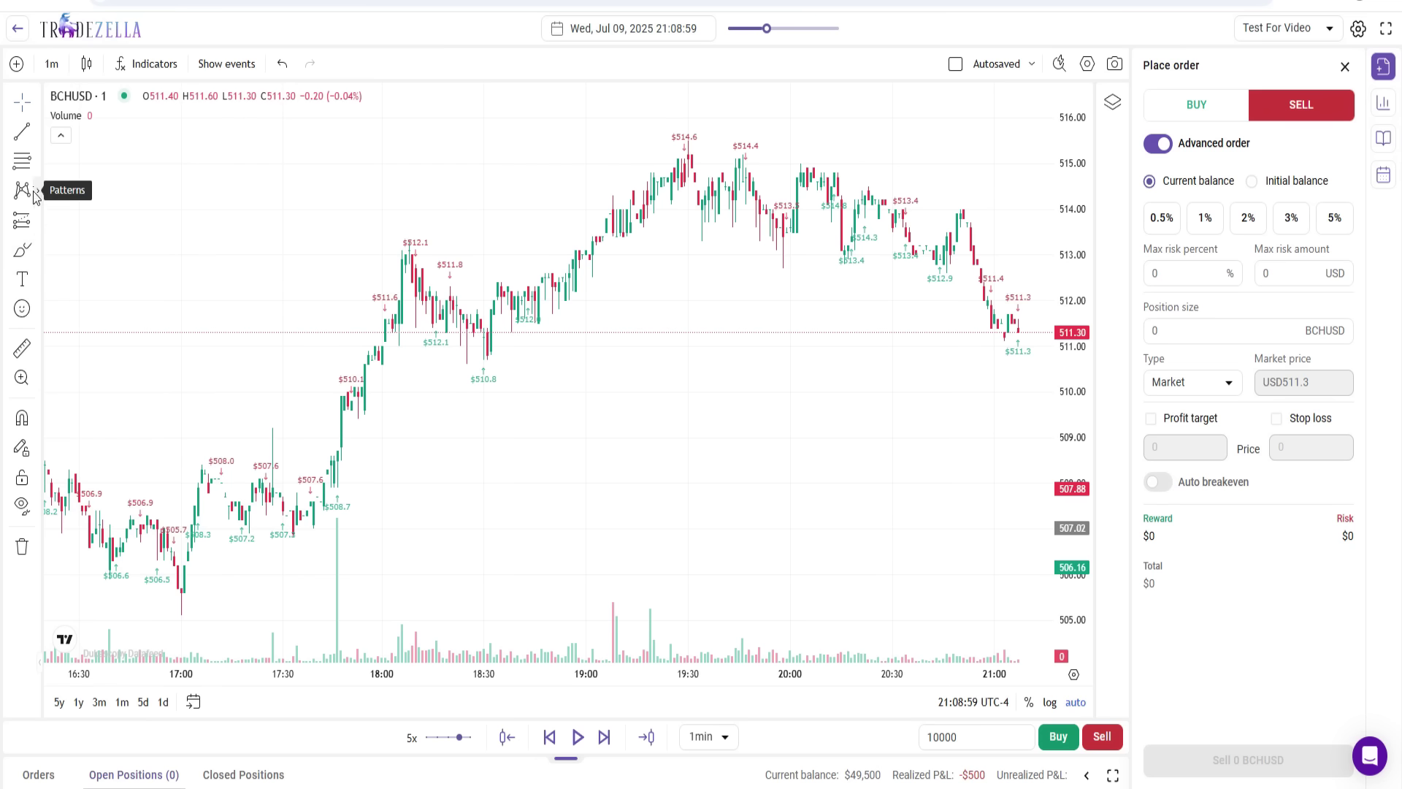
{"action": "scroll", "coordinate": [935, 330], "scroll_direction": "down", "scroll_amount": 2}
{"action": "scroll", "coordinate": [934, 330], "scroll_direction": "up", "scroll_amount": 6}
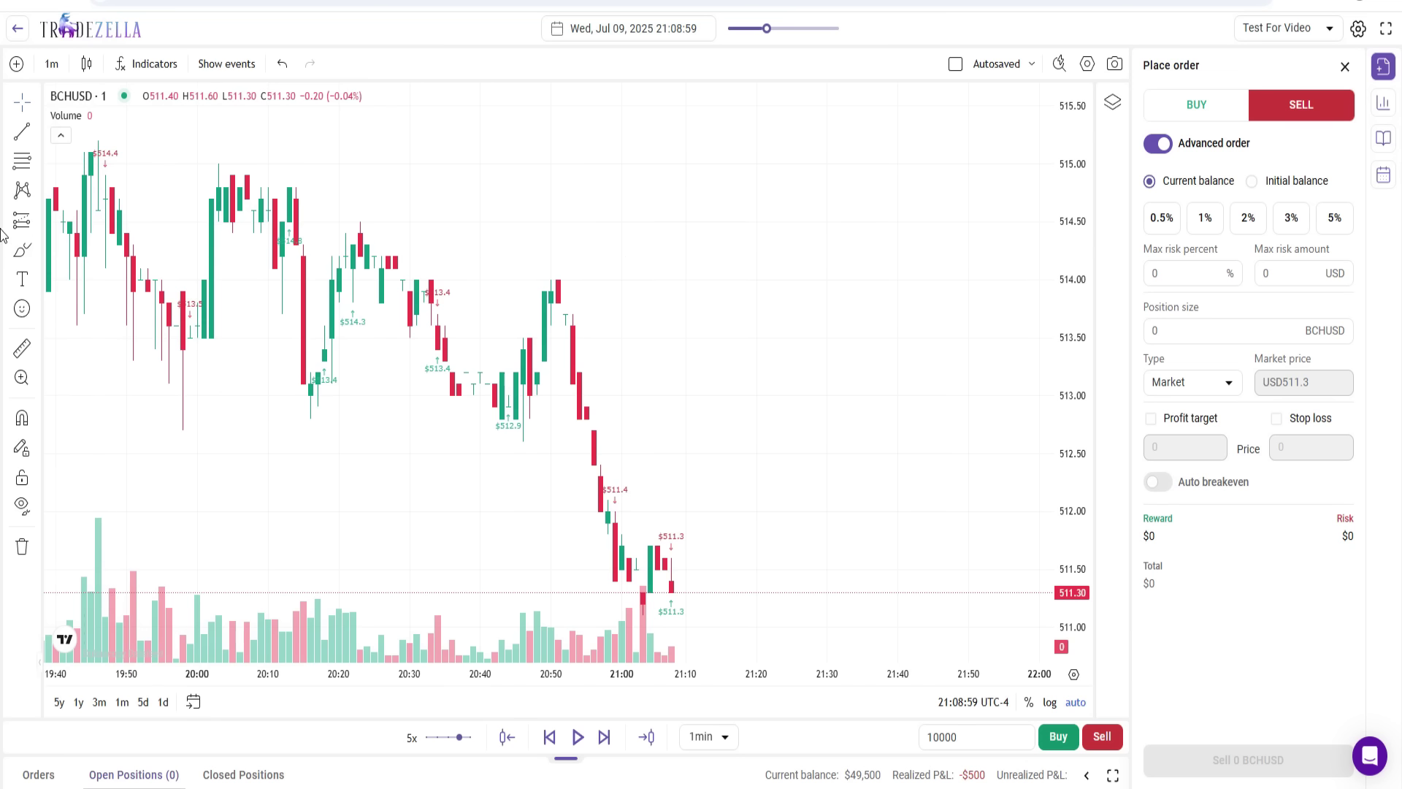
{"action": "left_click", "coordinate": [36, 254]}
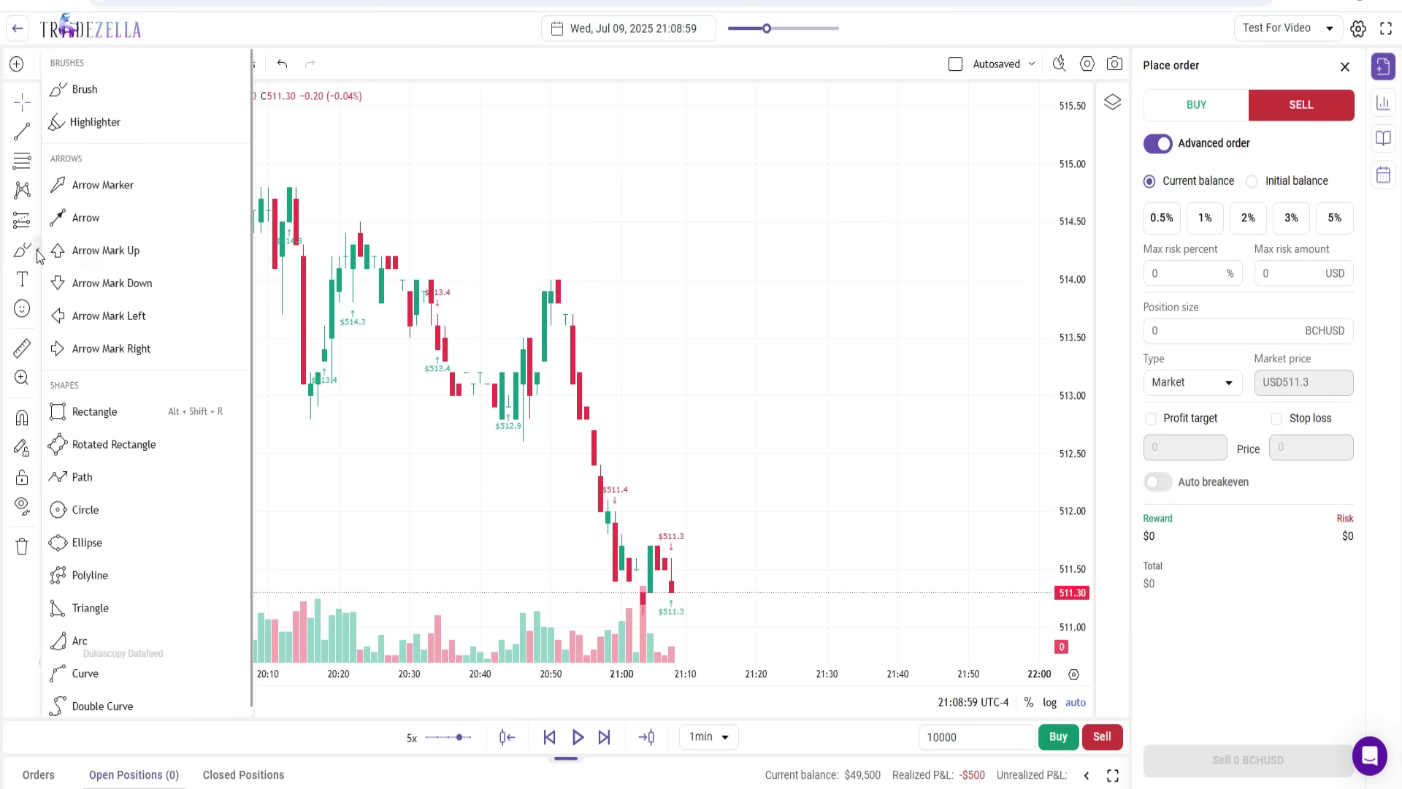
{"action": "left_click", "coordinate": [36, 219]}
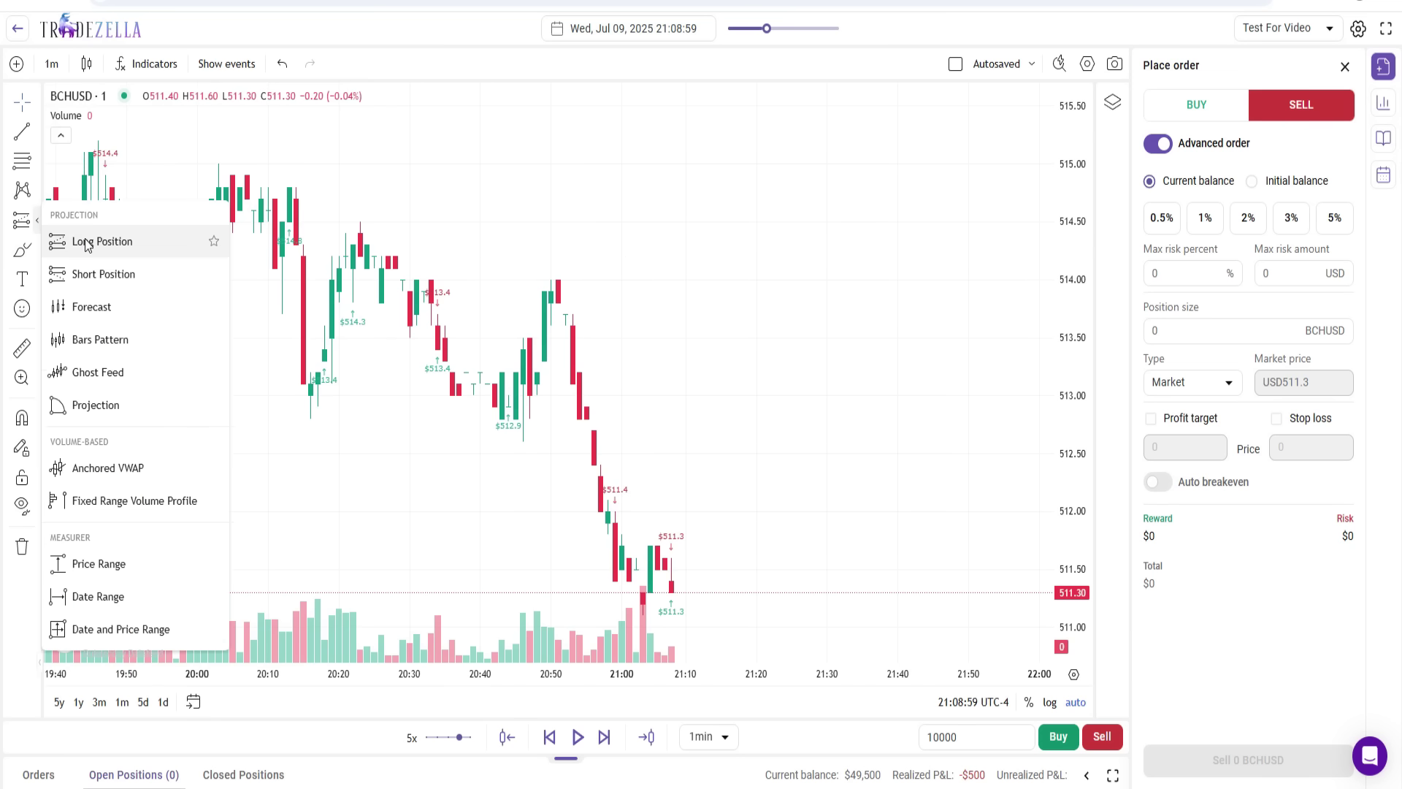
{"action": "left_click", "coordinate": [128, 247]}
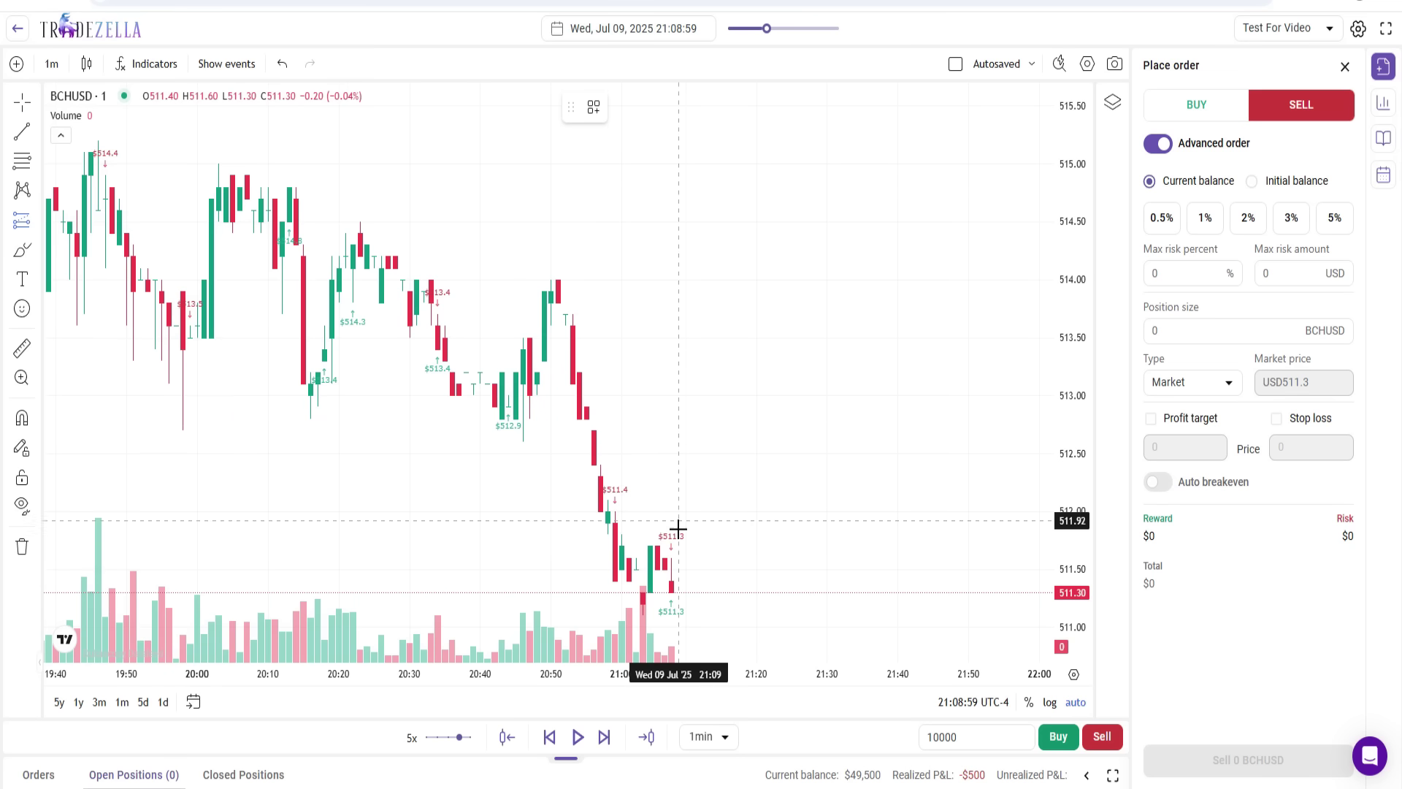
{"action": "scroll", "coordinate": [700, 515], "scroll_direction": "up", "scroll_amount": 4}
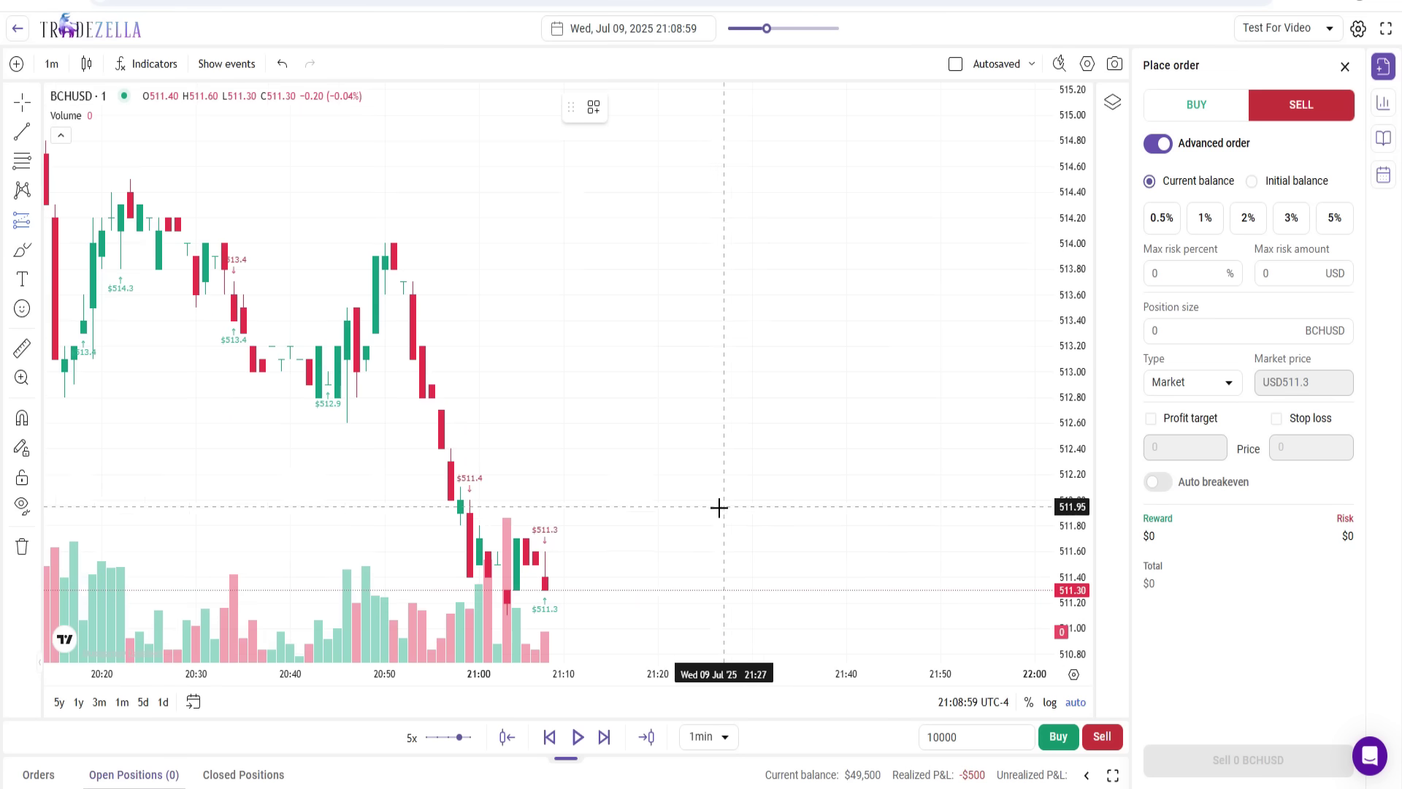
{"action": "left_click", "coordinate": [303, 465]}
Adjust the long position to entry 511.52, target 512.08 and stop 510.94.
{"action": "left_click_drag", "start_coordinate": [479, 521], "coordinate": [438, 586]}
{"action": "left_click_drag", "start_coordinate": [371, 435], "coordinate": [376, 476]}
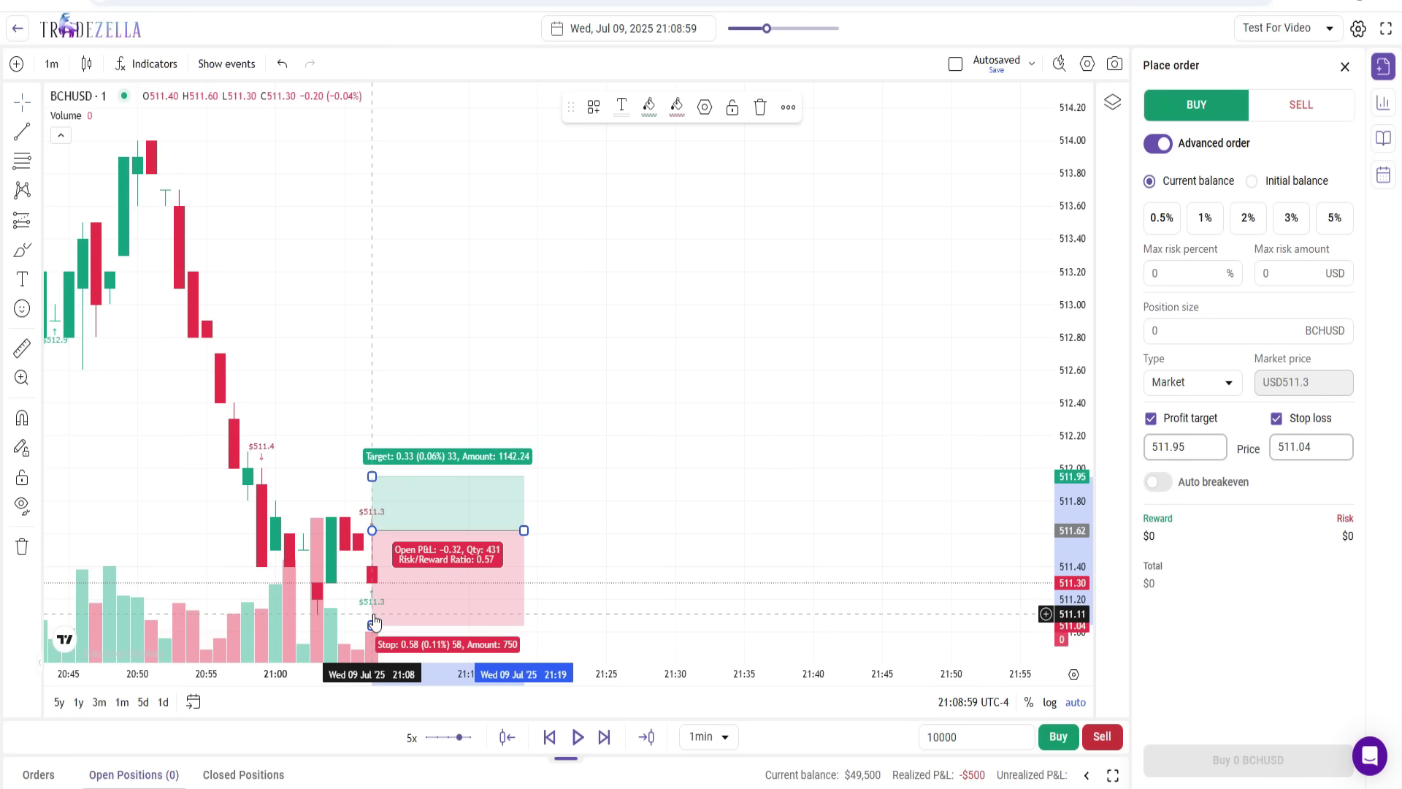
{"action": "left_click_drag", "start_coordinate": [371, 621], "coordinate": [385, 613]}
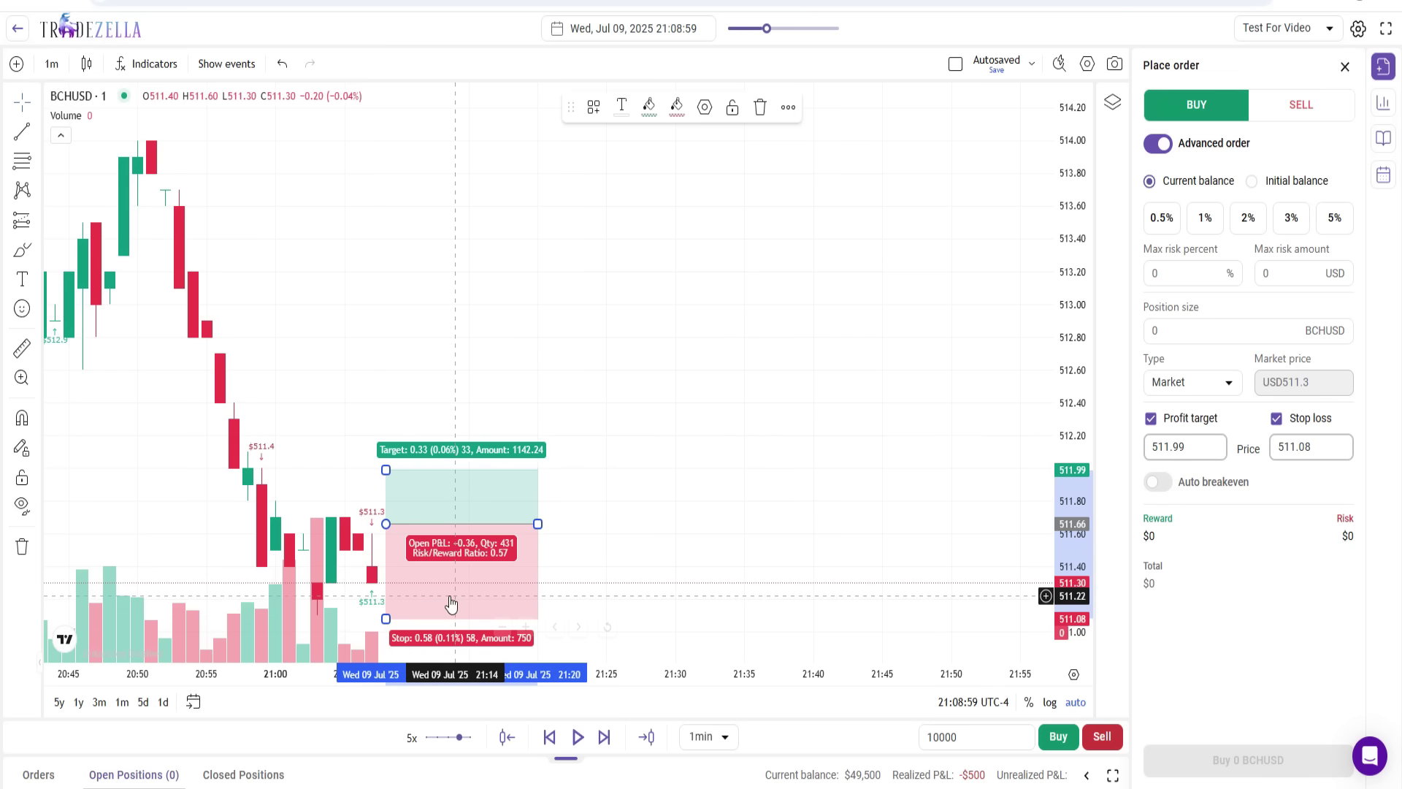
{"action": "key", "text": "ctrl+z"}
{"action": "left_click_drag", "start_coordinate": [410, 497], "coordinate": [476, 483]}
{"action": "scroll", "coordinate": [475, 482], "scroll_direction": "up", "scroll_amount": 3}
{"action": "scroll", "coordinate": [460, 496], "scroll_direction": "down", "scroll_amount": 2}
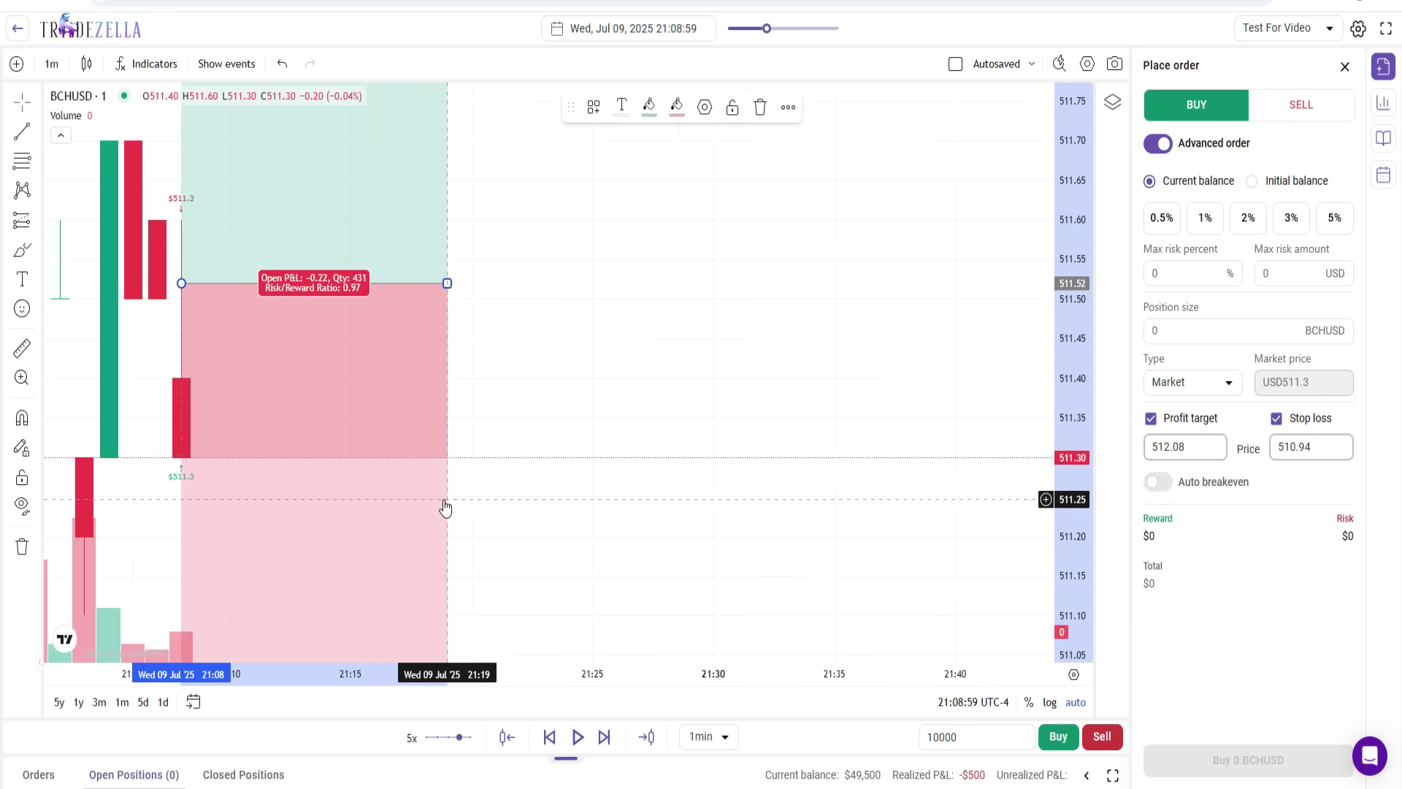
{"action": "scroll", "coordinate": [484, 501], "scroll_direction": "up", "scroll_amount": 1}
{"action": "mouse_move", "coordinate": [588, 445]}
{"action": "left_mouse_down"}
{"action": "mouse_move", "coordinate": [720, 310]}
{"action": "mouse_move", "coordinate": [703, 443]}
{"action": "left_mouse_up"}
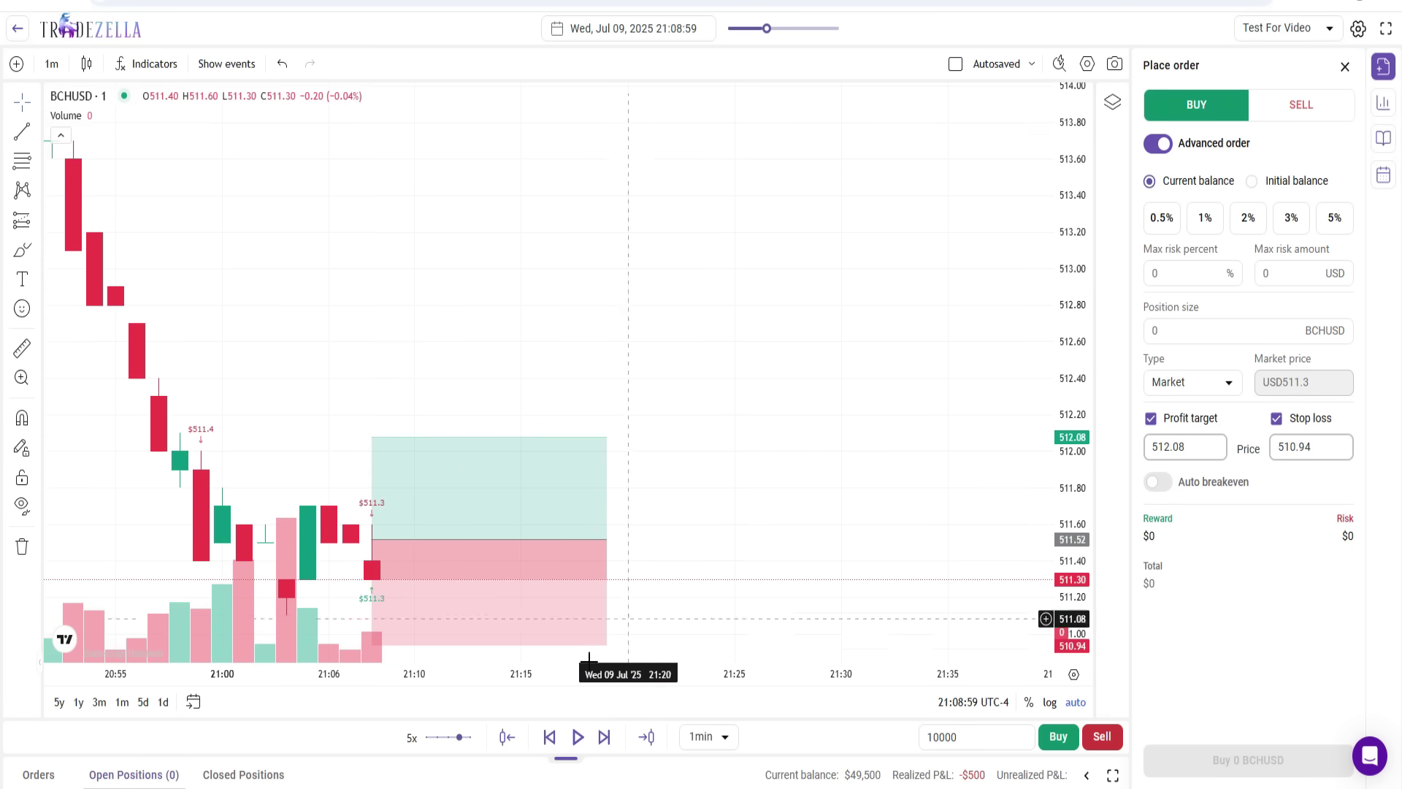
Replay until the target hits at 21:17:59, then review the long position's result.
{"action": "left_click", "coordinate": [577, 738]}
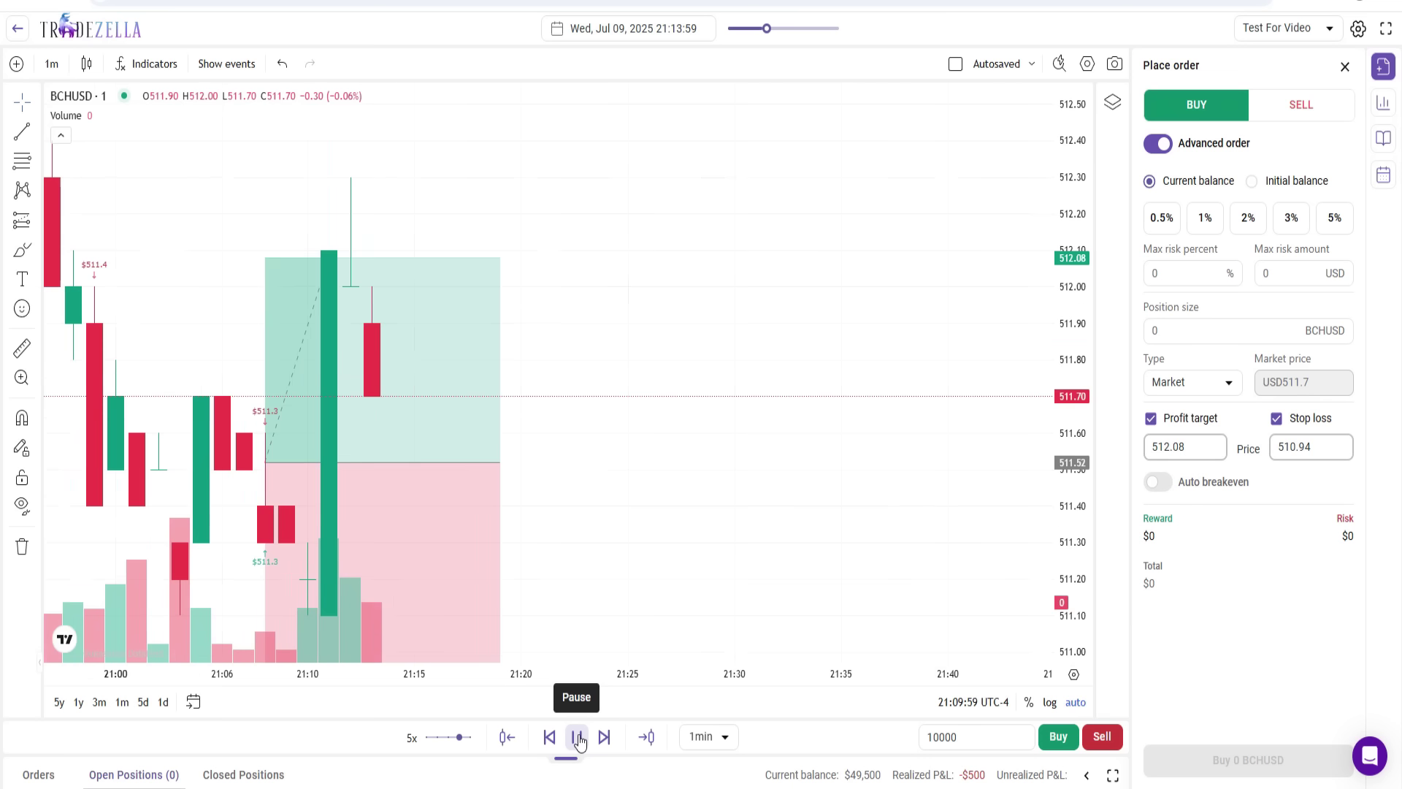
{"action": "left_click", "coordinate": [578, 737]}
{"action": "left_click", "coordinate": [275, 383]}
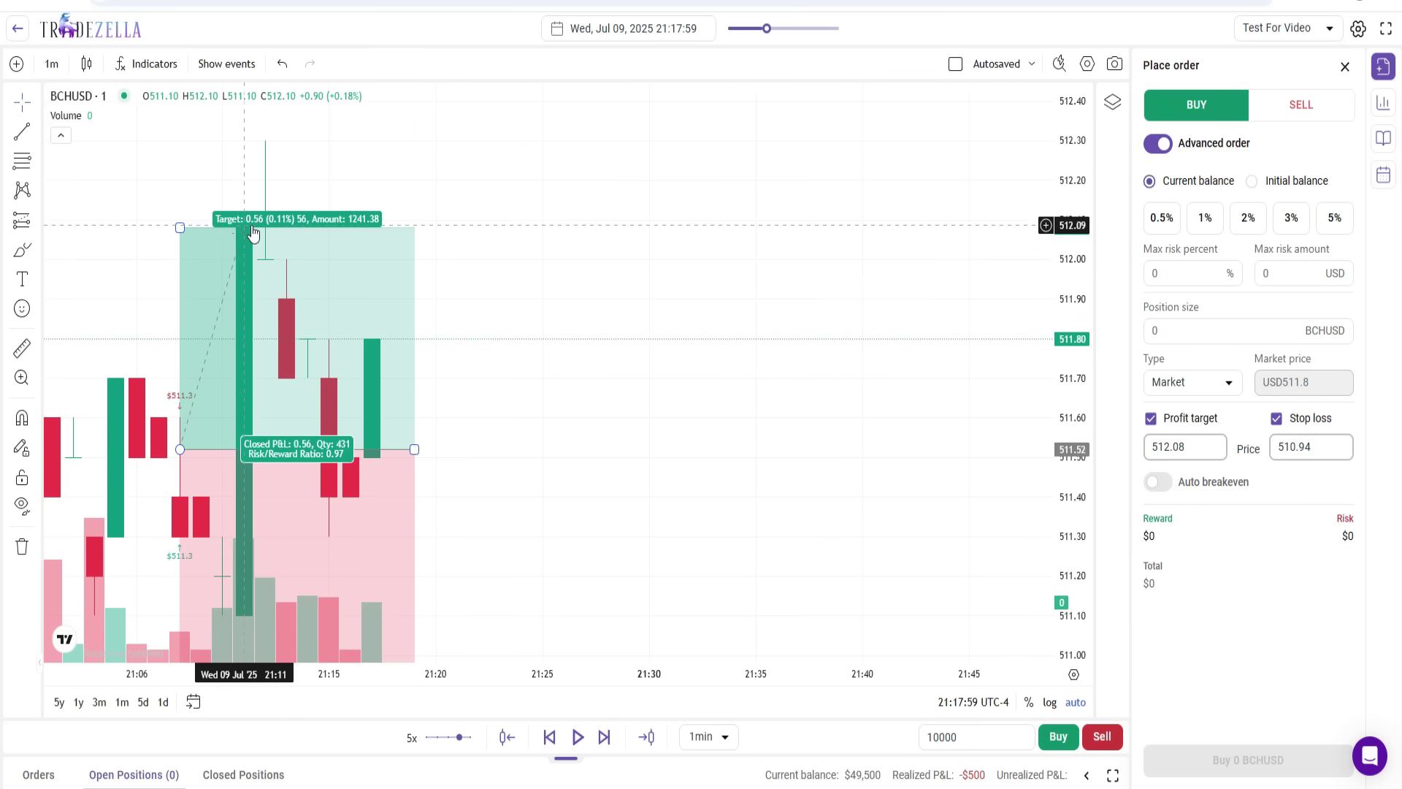
{"action": "left_click", "coordinate": [582, 607]}
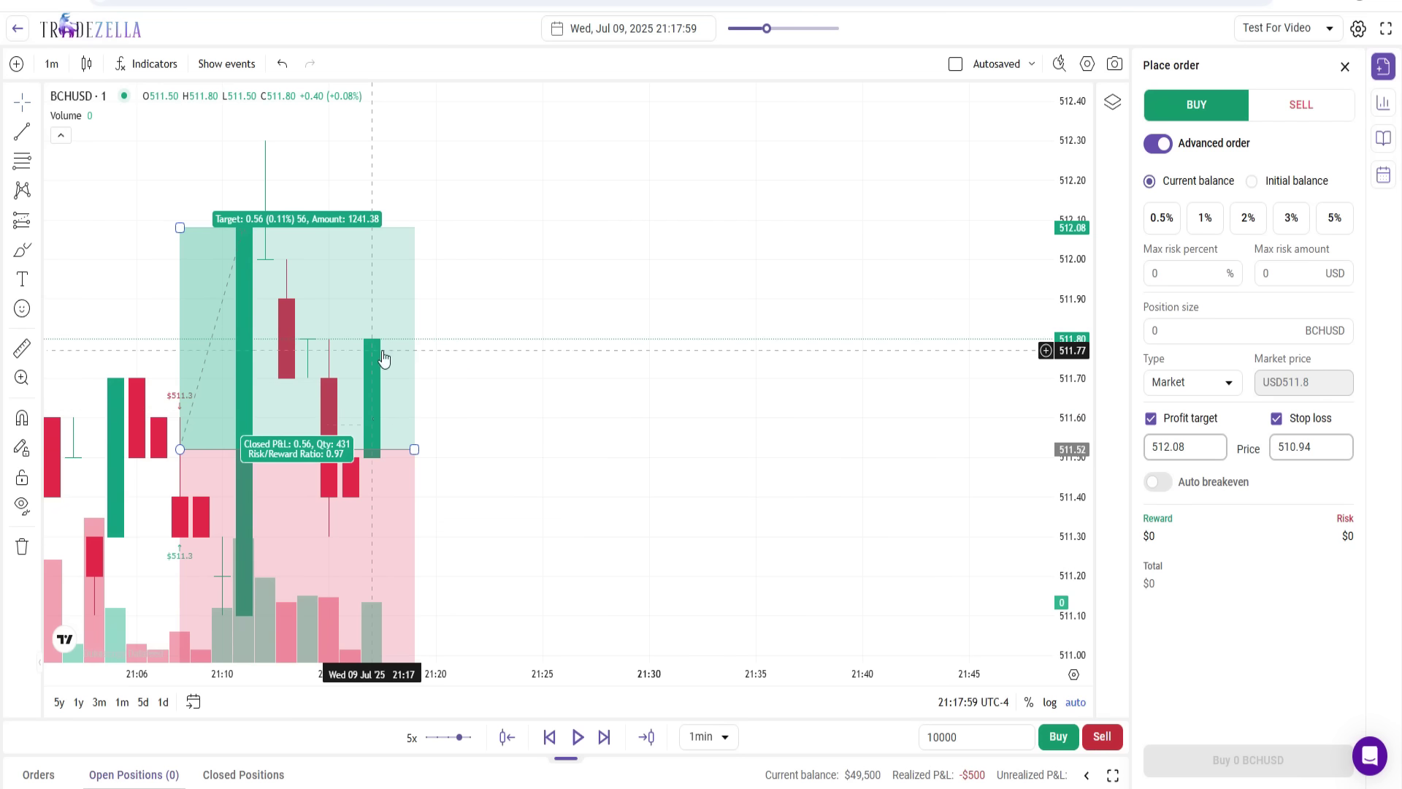
{"action": "left_click", "coordinate": [993, 737]}
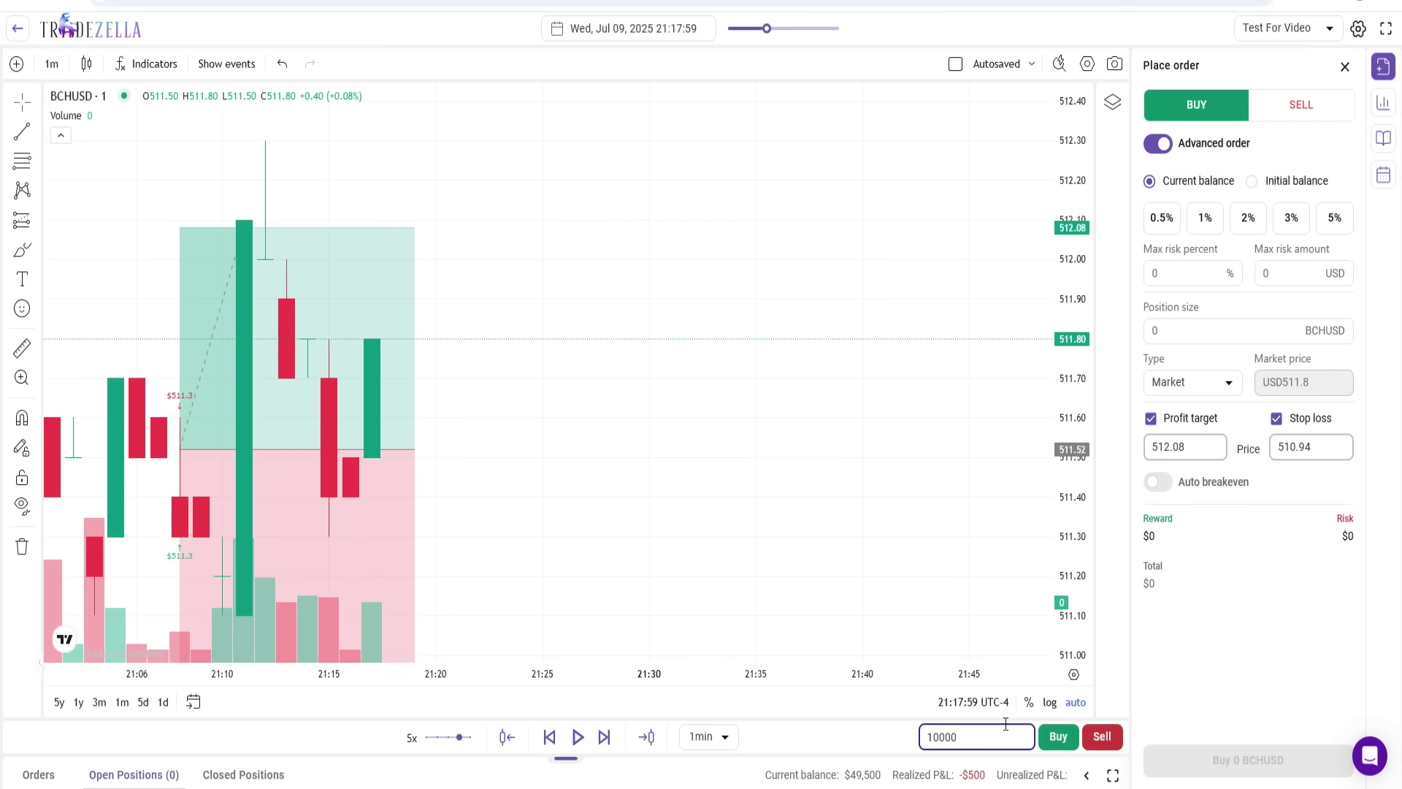
{"action": "scroll", "coordinate": [657, 519], "scroll_direction": "down", "scroll_amount": 3}
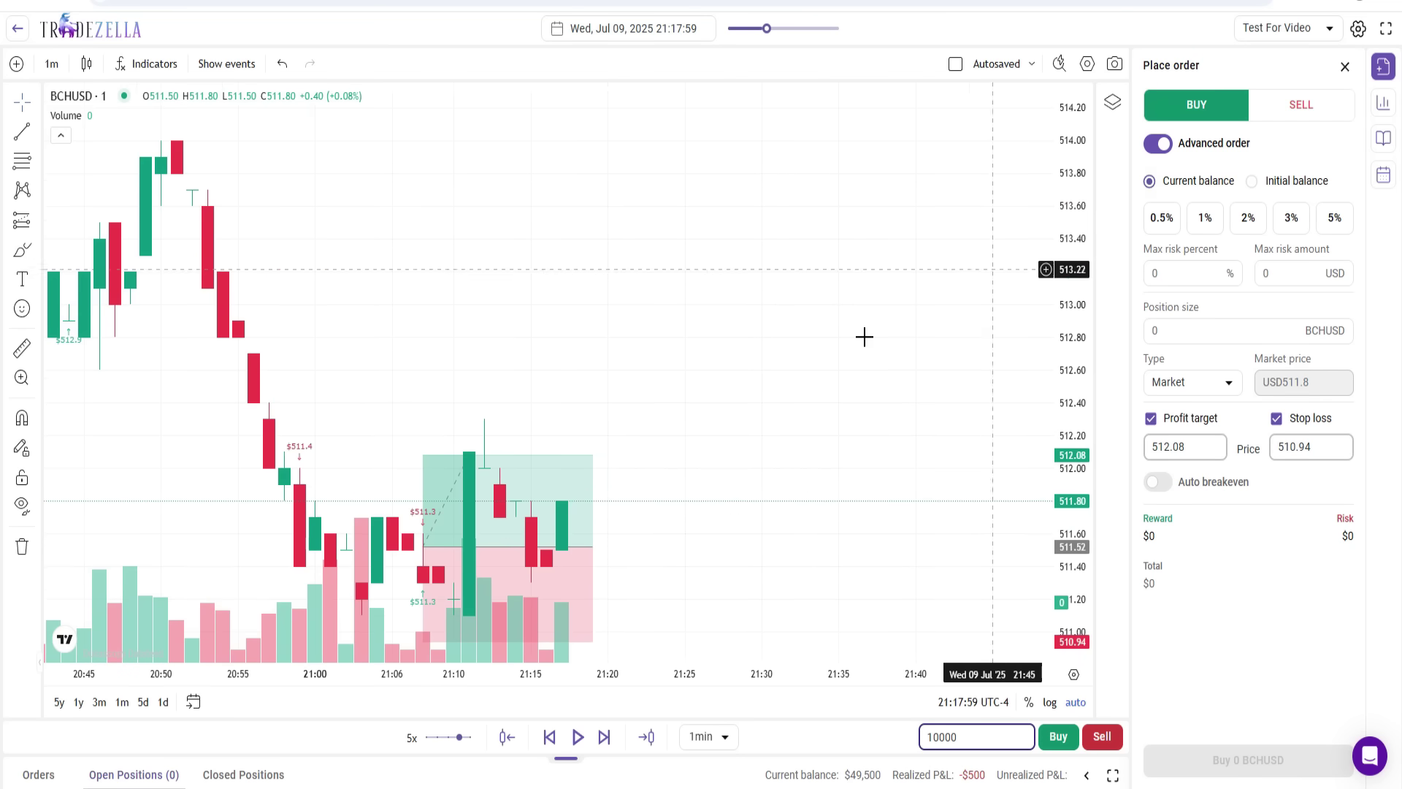
{"action": "scroll", "coordinate": [672, 510], "scroll_direction": "down", "scroll_amount": 2}
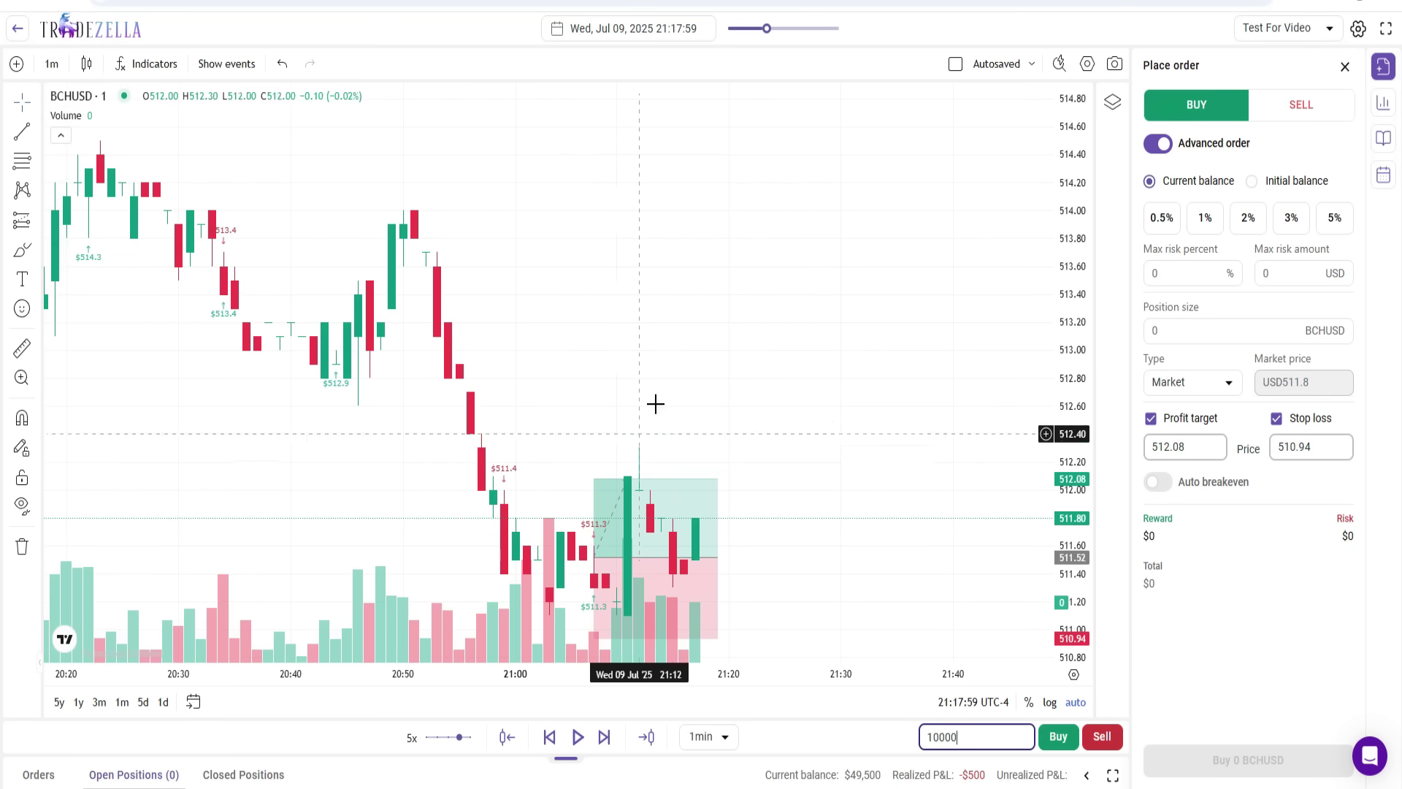
{"action": "scroll", "coordinate": [761, 313], "scroll_direction": "down", "scroll_amount": 2}
{"action": "scroll", "coordinate": [761, 313], "scroll_direction": "down", "scroll_amount": 5}
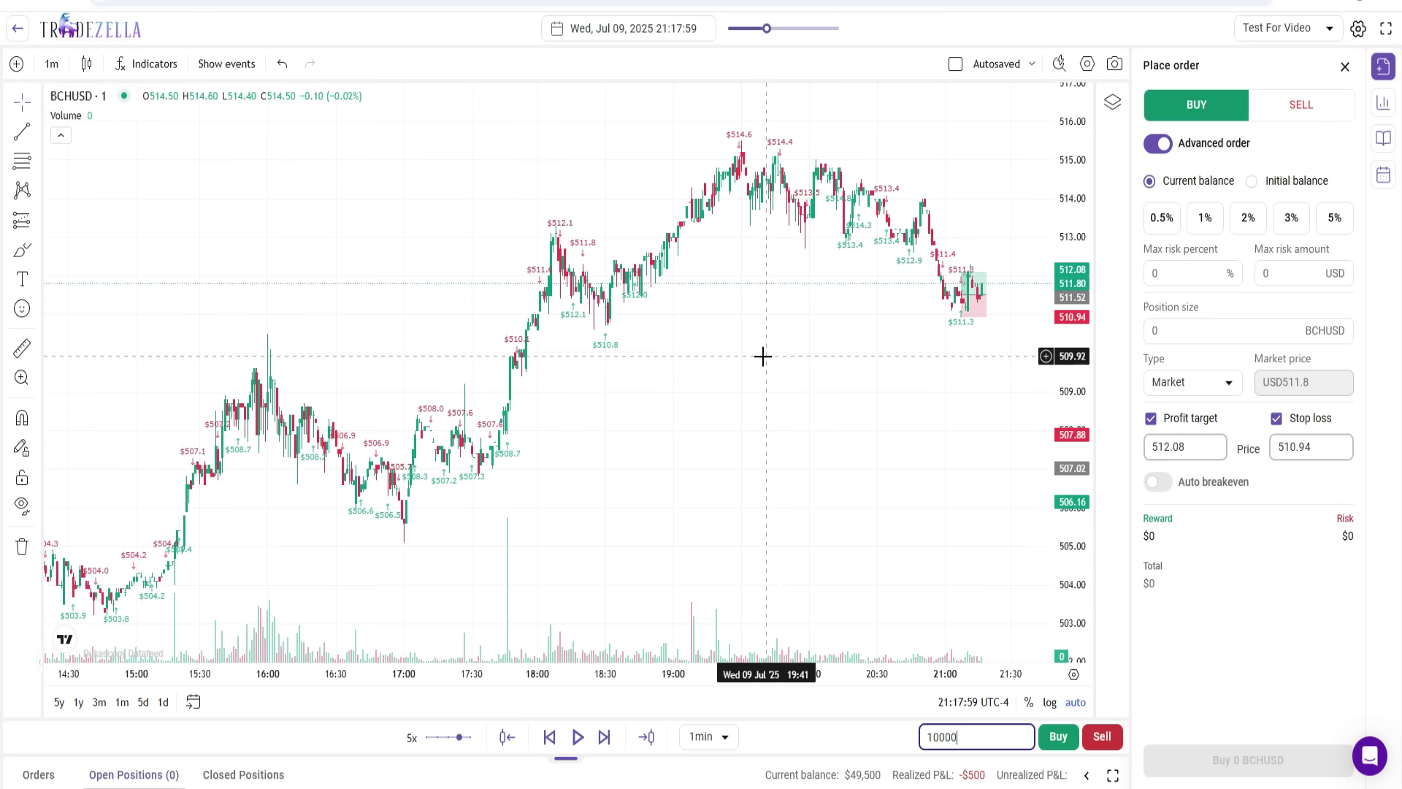
Return to the sessions list and open the Test For Video session results.
{"action": "left_click", "coordinate": [17, 32]}
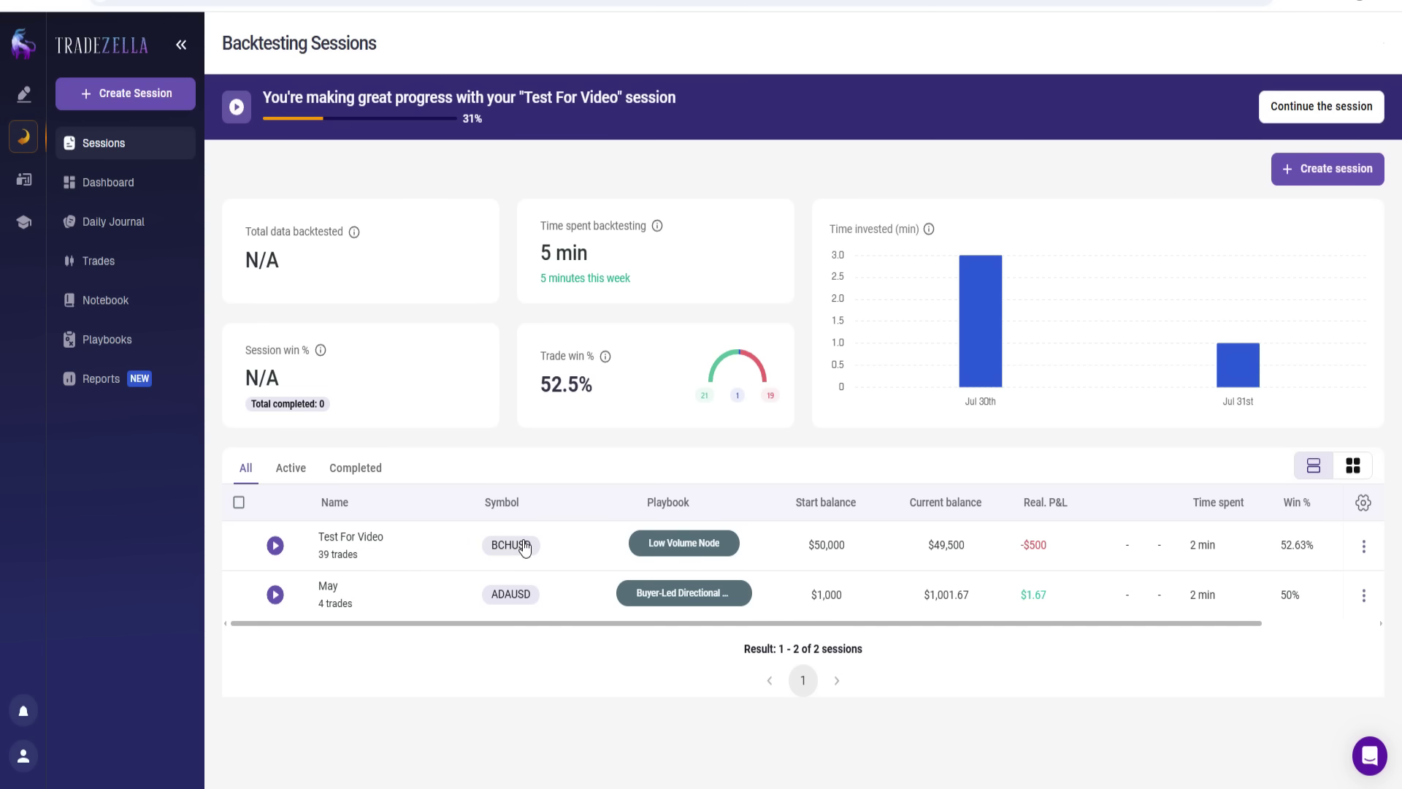
{"action": "left_click", "coordinate": [1363, 546]}
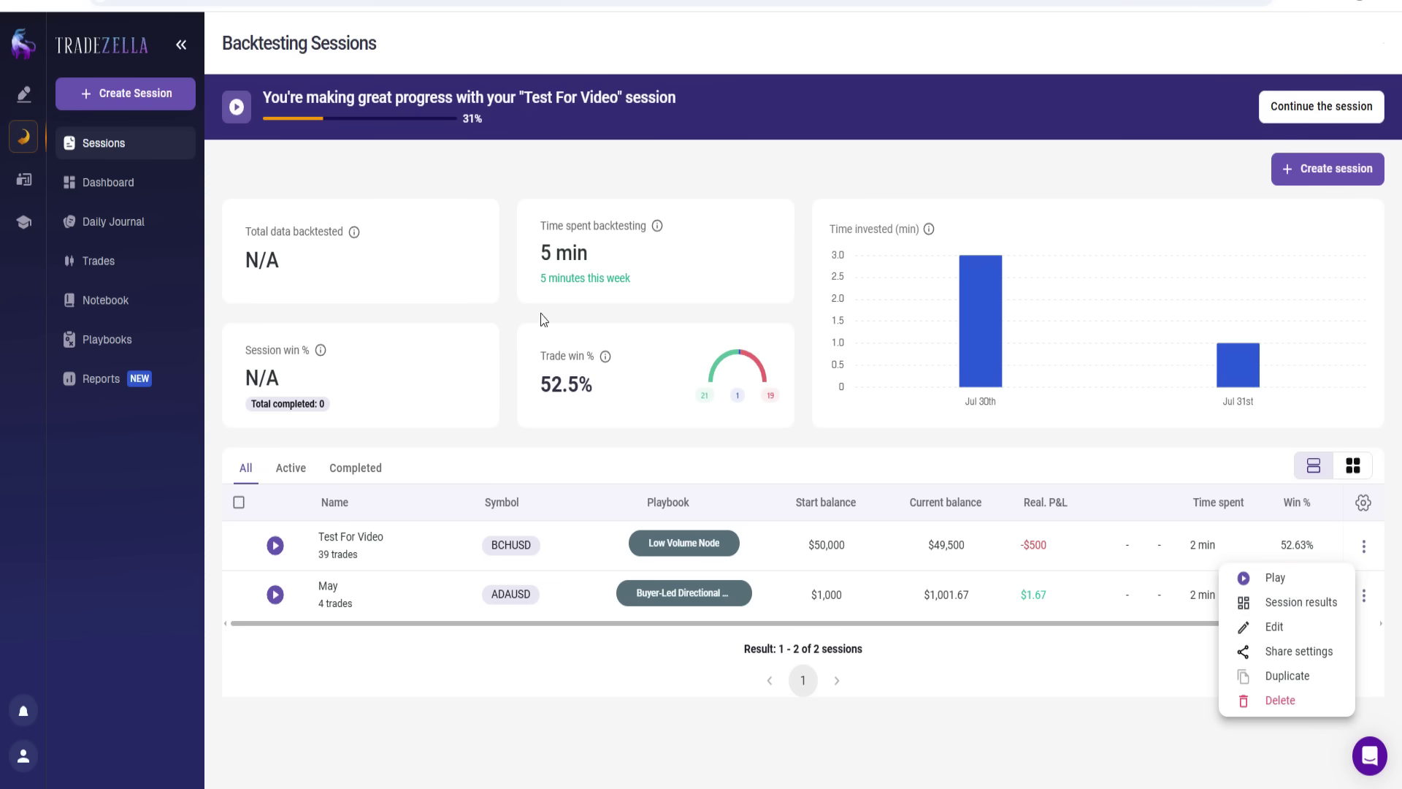
{"action": "left_click", "coordinate": [1293, 603]}
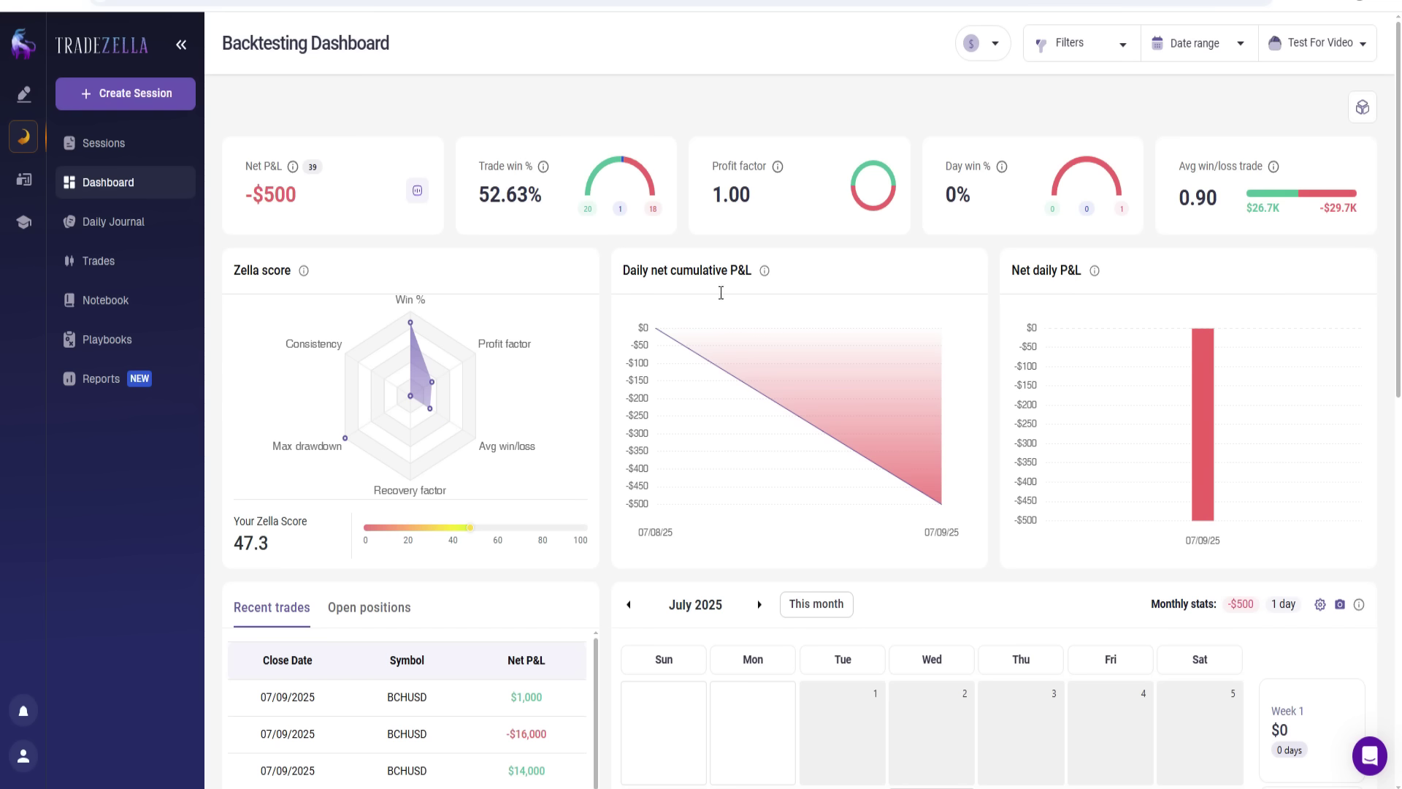
{"action": "scroll", "coordinate": [731, 387], "scroll_direction": "down", "scroll_amount": 6}
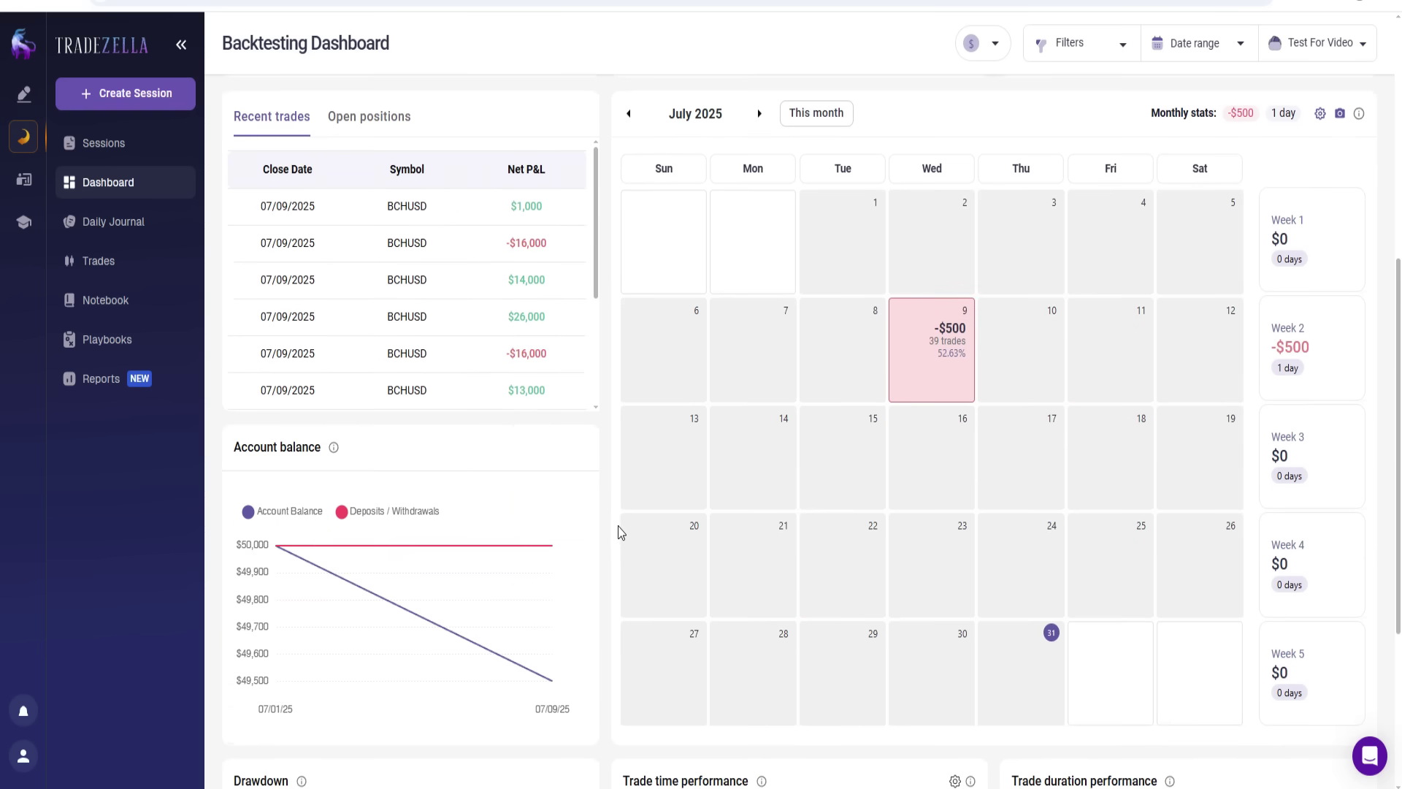
{"action": "scroll", "coordinate": [612, 479], "scroll_direction": "up", "scroll_amount": 1}
{"action": "scroll", "coordinate": [889, 460], "scroll_direction": "down", "scroll_amount": 1}
{"action": "left_click", "coordinate": [930, 373]}
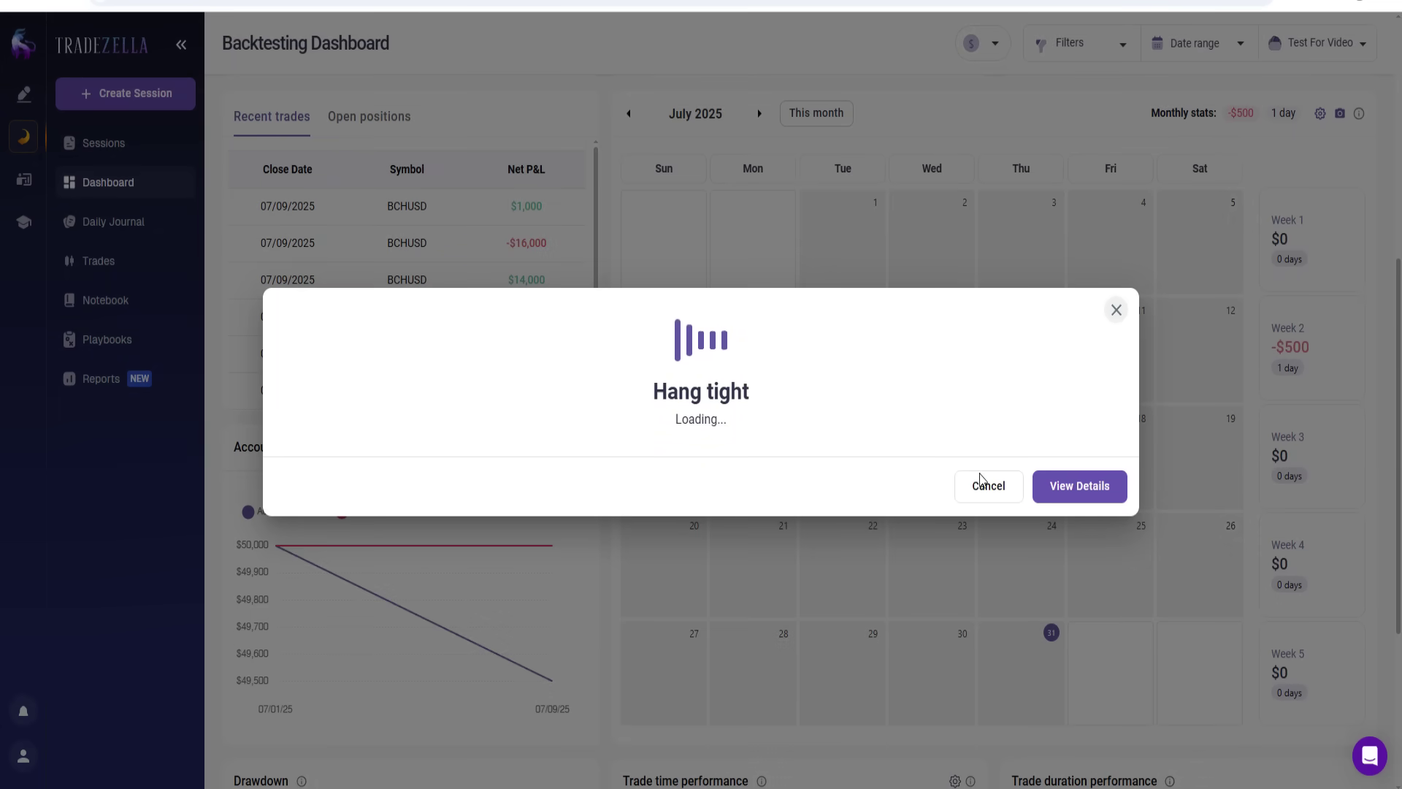
{"action": "scroll", "coordinate": [555, 485], "scroll_direction": "down", "scroll_amount": 3}
{"action": "scroll", "coordinate": [541, 487], "scroll_direction": "down", "scroll_amount": 6}
{"action": "scroll", "coordinate": [541, 488], "scroll_direction": "up", "scroll_amount": 4}
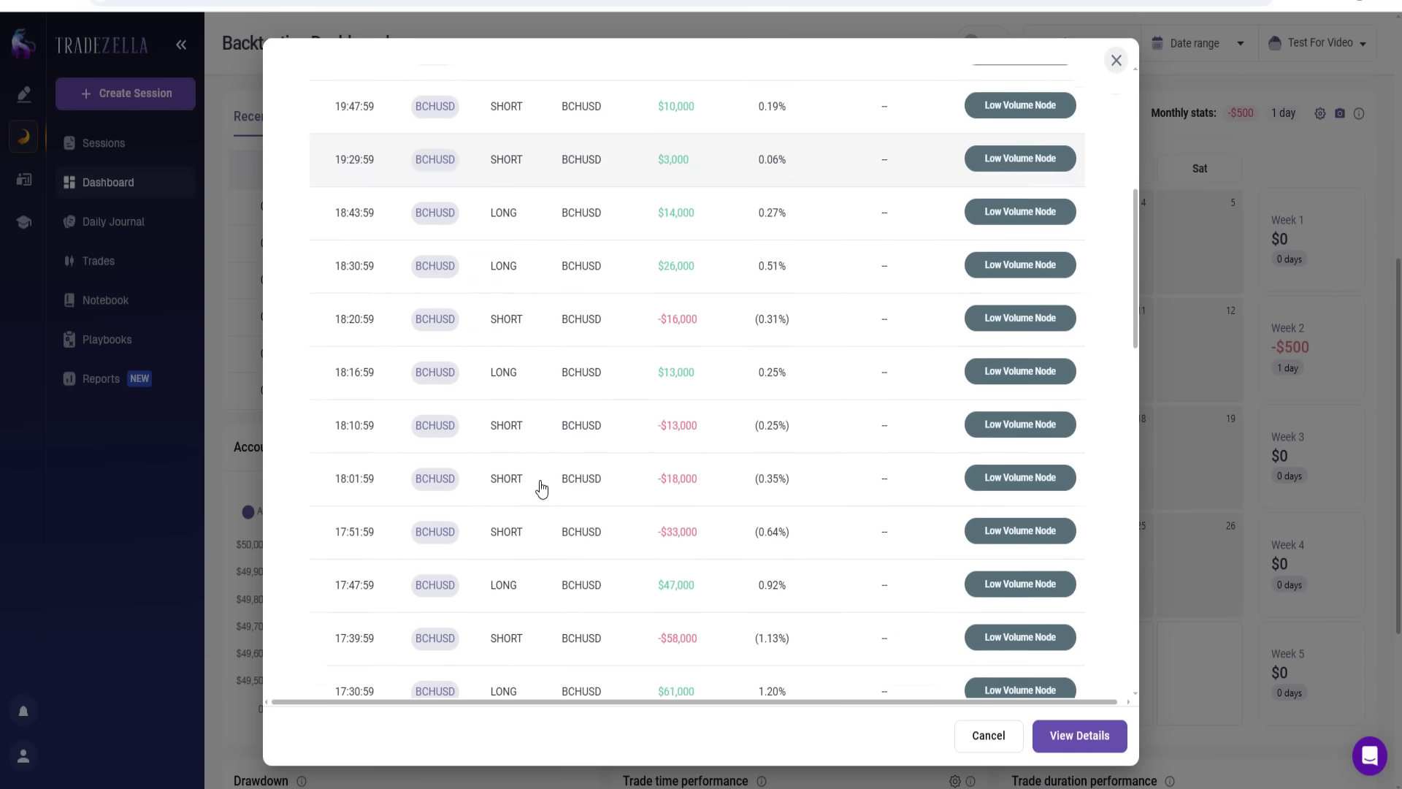
{"action": "scroll", "coordinate": [541, 487], "scroll_direction": "up", "scroll_amount": 4}
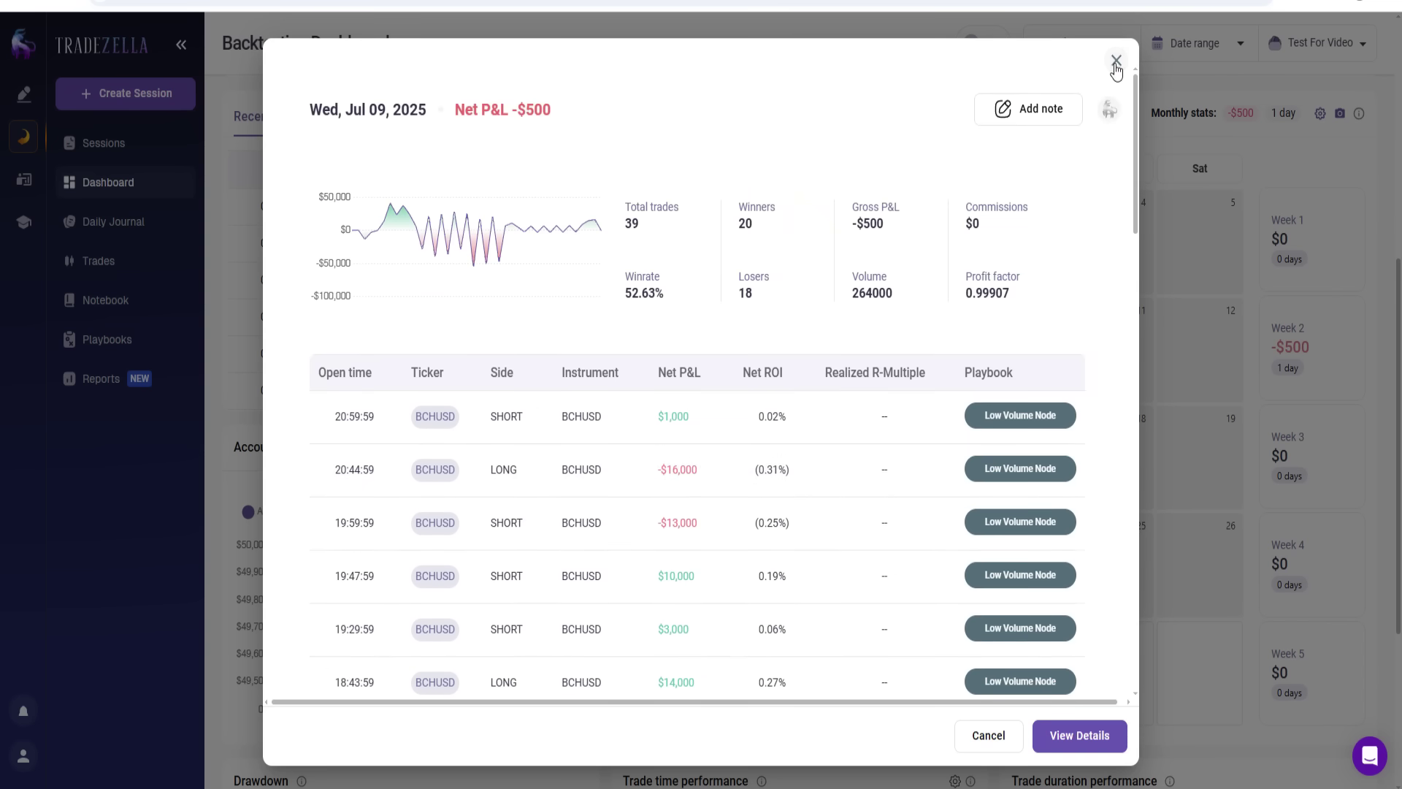
{"action": "left_click", "coordinate": [1052, 107]}
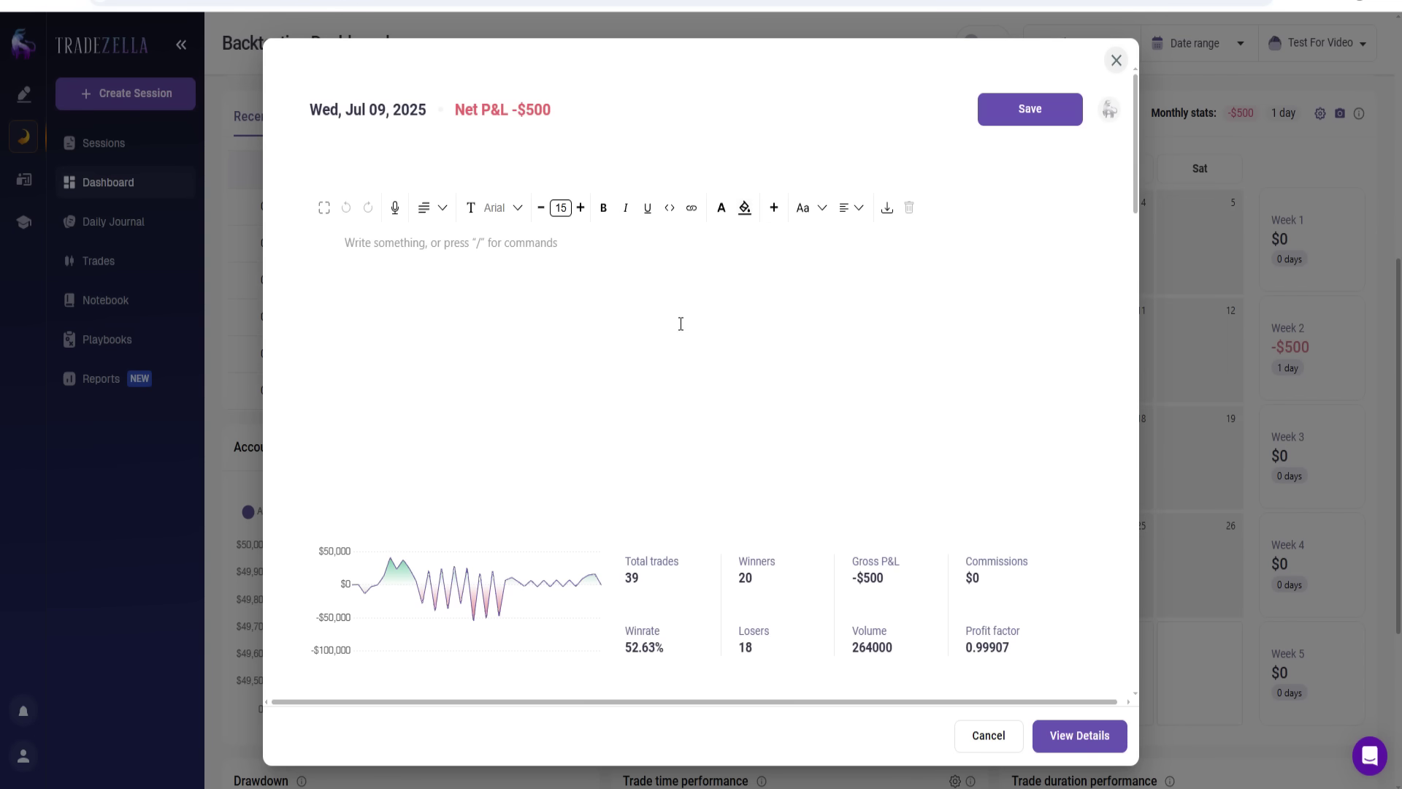
{"action": "left_click", "coordinate": [1115, 60]}
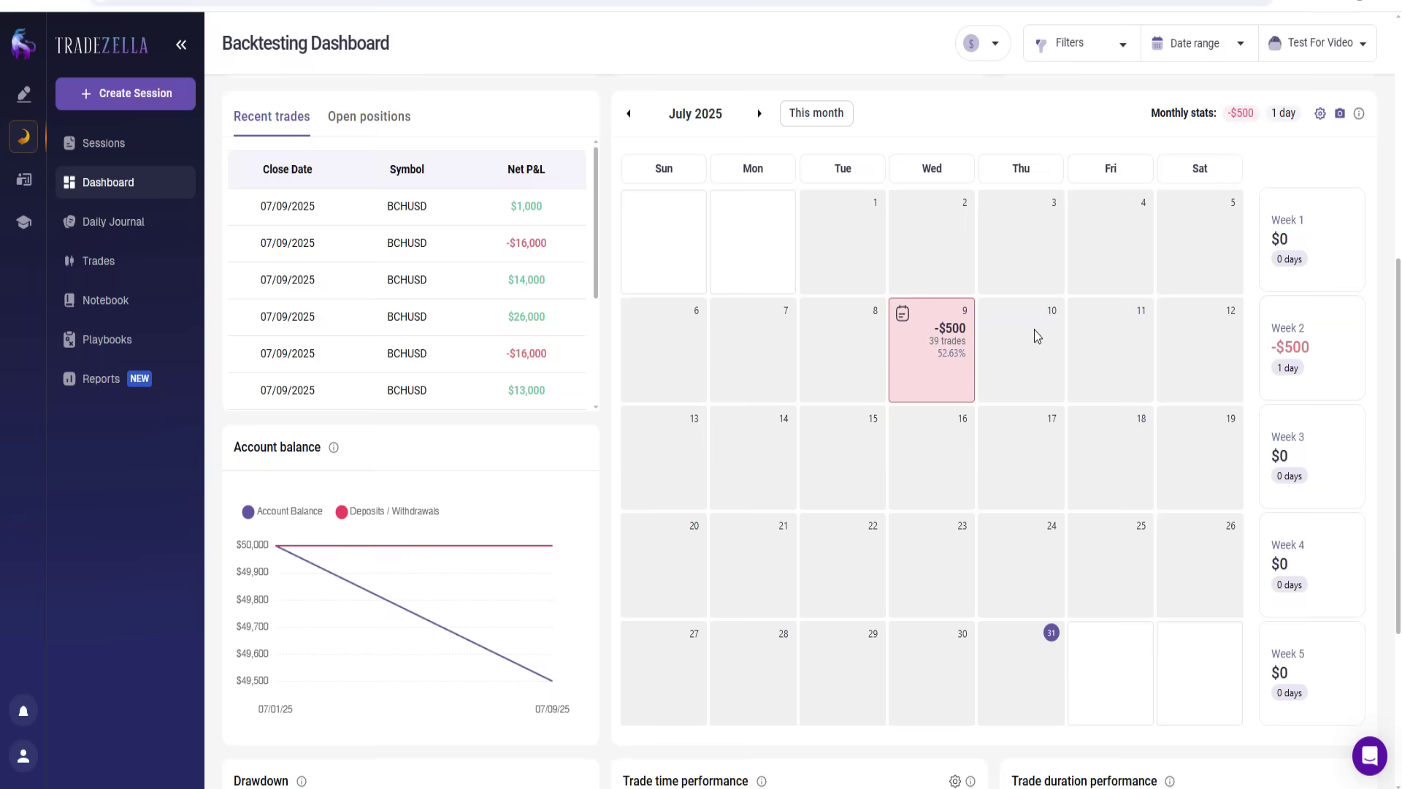
{"action": "scroll", "coordinate": [697, 378], "scroll_direction": "up", "scroll_amount": 7}
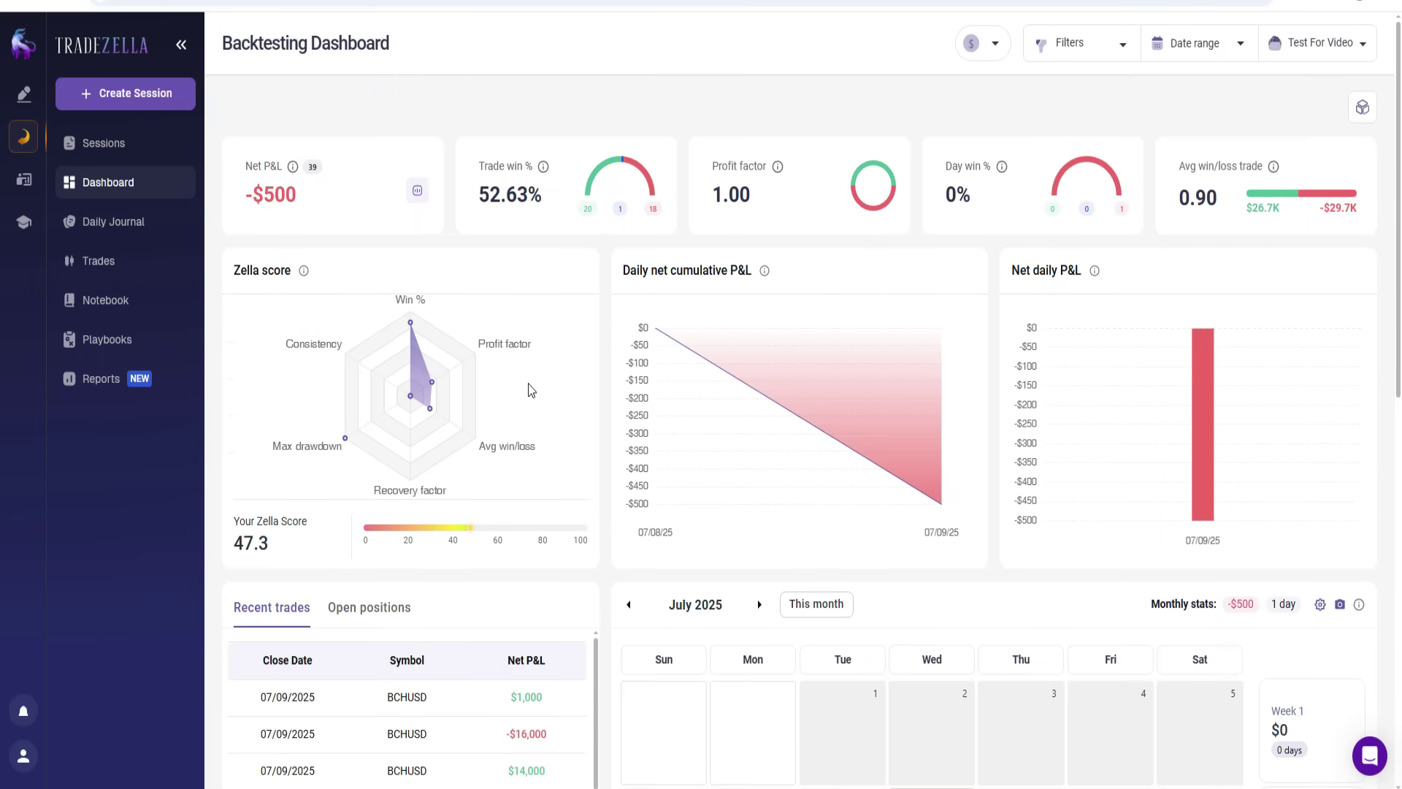
Check the July 9 note in the Daily Journal, then go to the Trade Log.
{"action": "left_click", "coordinate": [138, 221]}
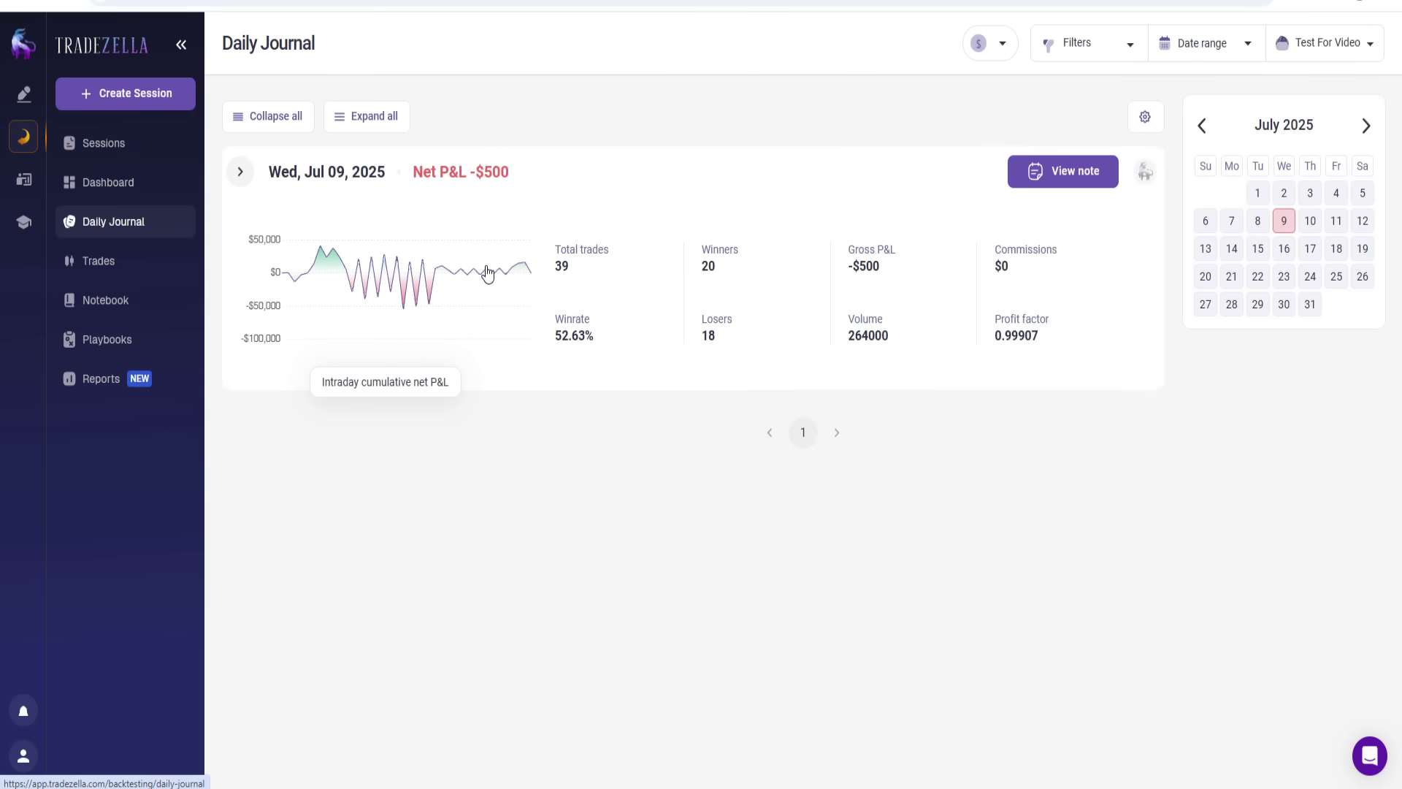
{"action": "left_click", "coordinate": [1060, 184]}
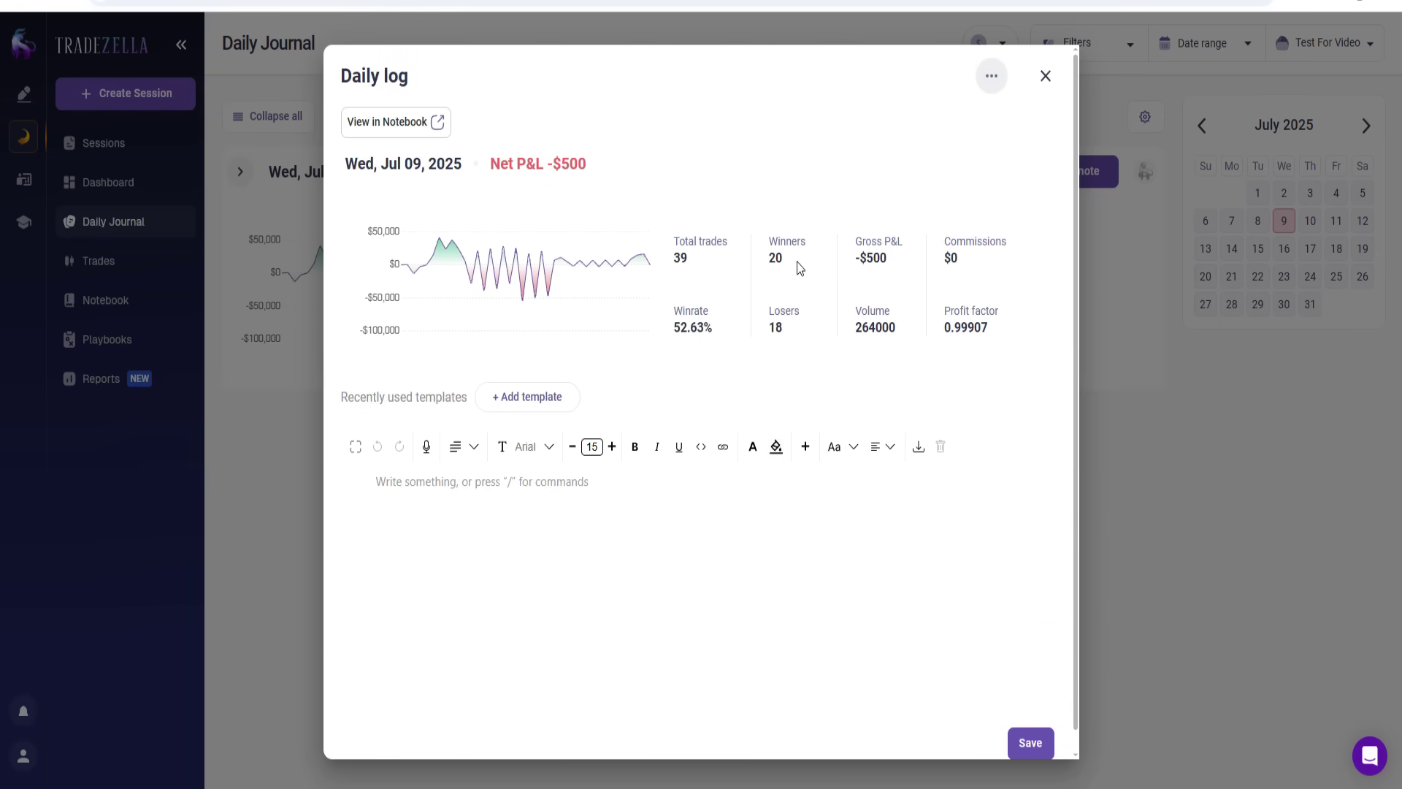
{"action": "left_click", "coordinate": [1044, 77]}
{"action": "left_click", "coordinate": [132, 261]}
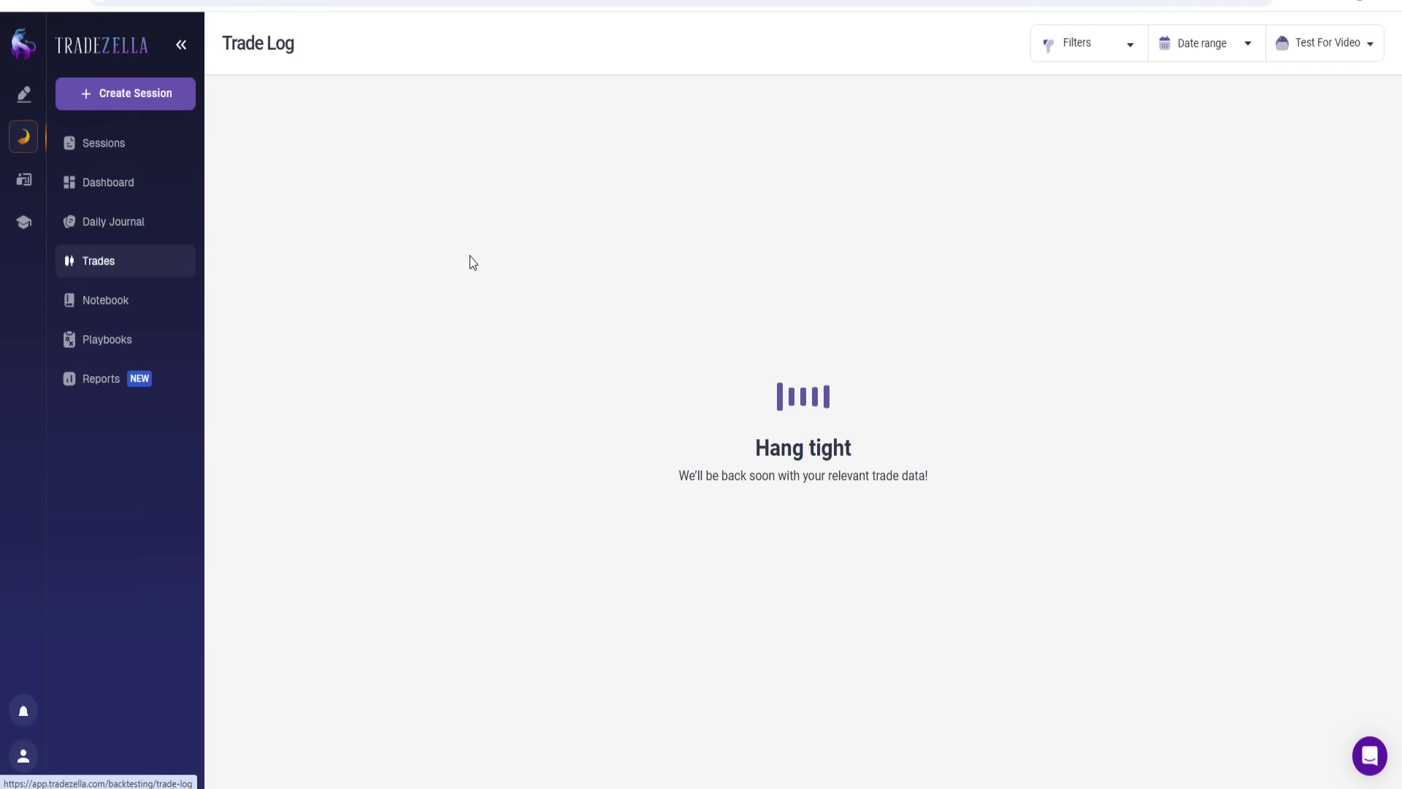
Review the $10,000 BCHUSD trade's details in the Trade Log, then go to the Notebook.
{"action": "scroll", "coordinate": [511, 411], "scroll_direction": "down", "scroll_amount": 5}
{"action": "scroll", "coordinate": [512, 427], "scroll_direction": "up", "scroll_amount": 3}
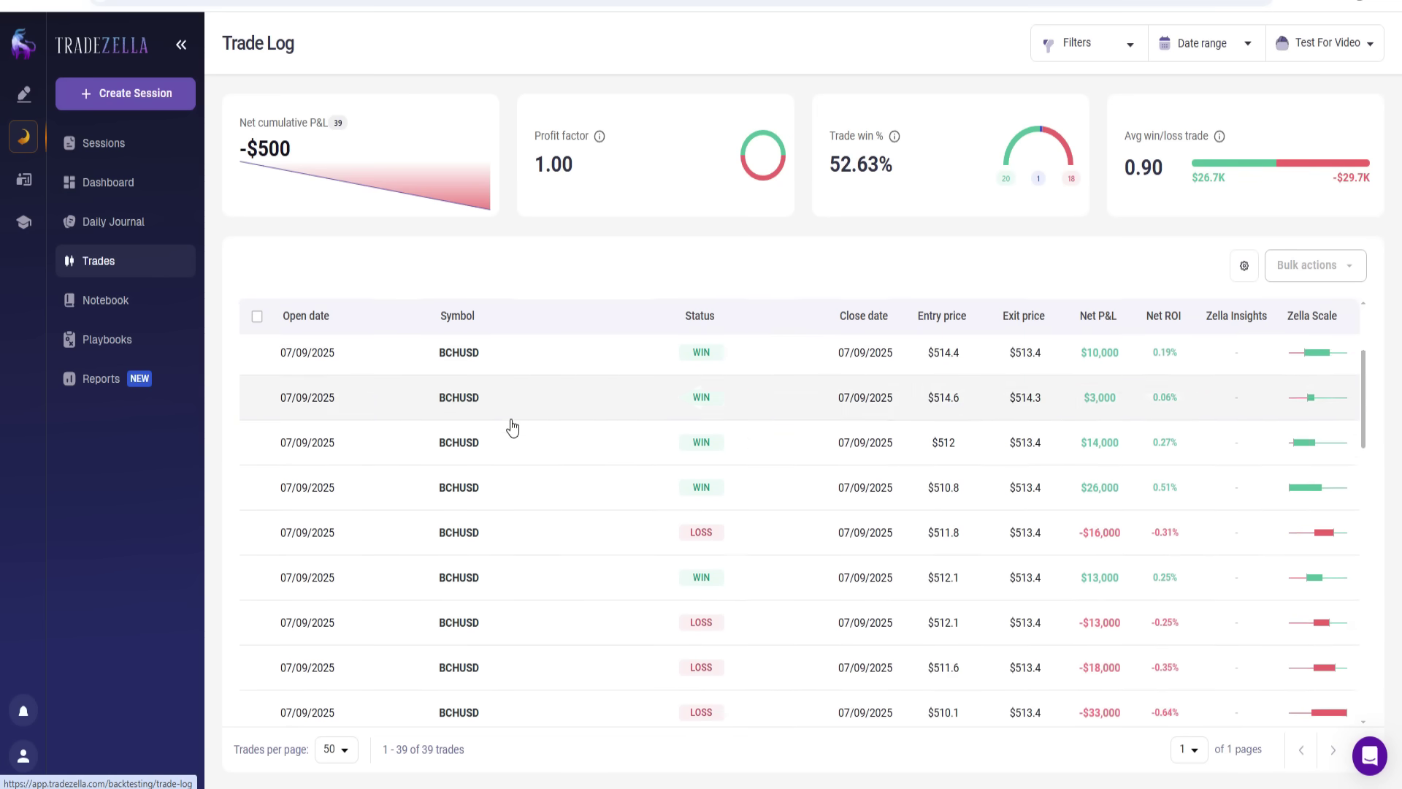
{"action": "scroll", "coordinate": [515, 438], "scroll_direction": "down", "scroll_amount": 2}
{"action": "scroll", "coordinate": [519, 450], "scroll_direction": "up", "scroll_amount": 5}
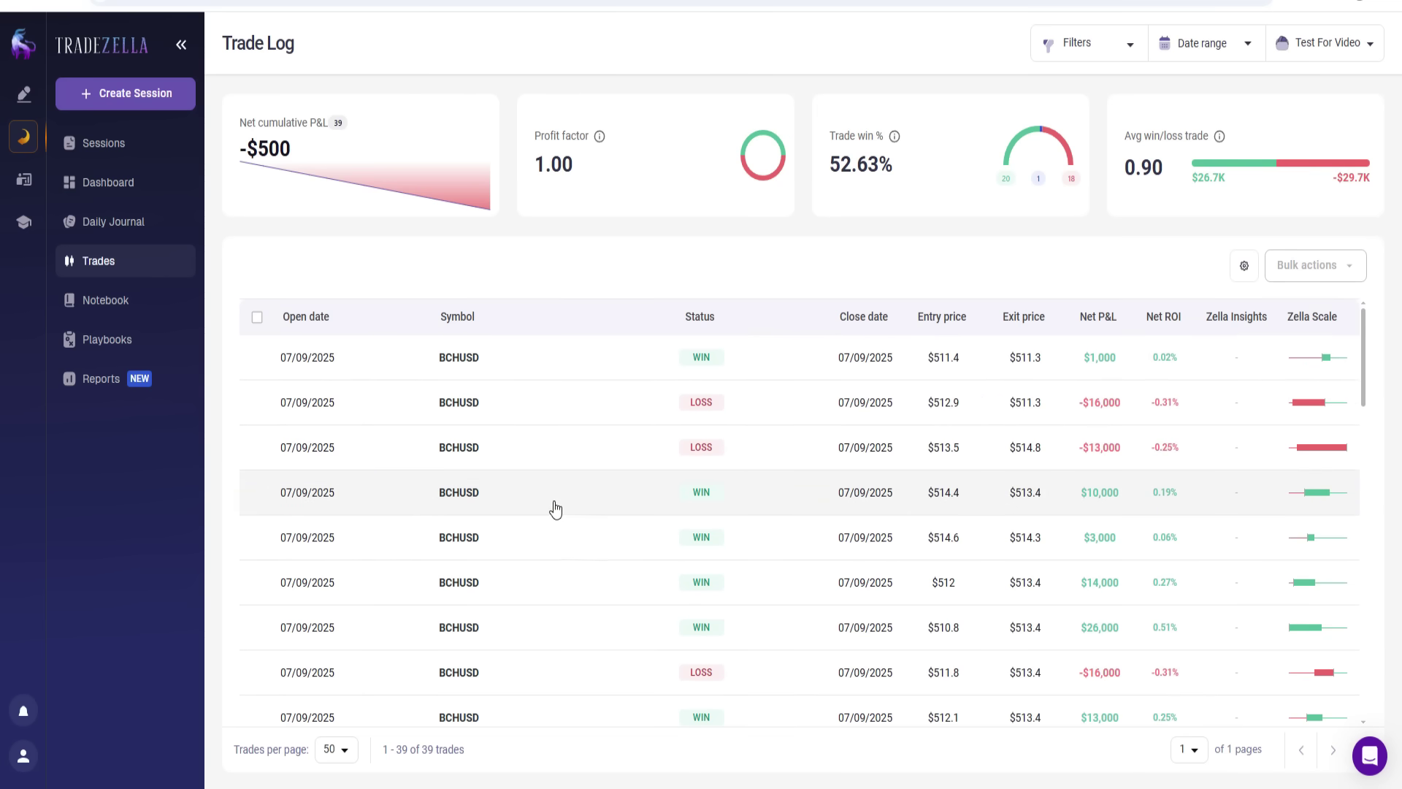
{"action": "left_click", "coordinate": [524, 492]}
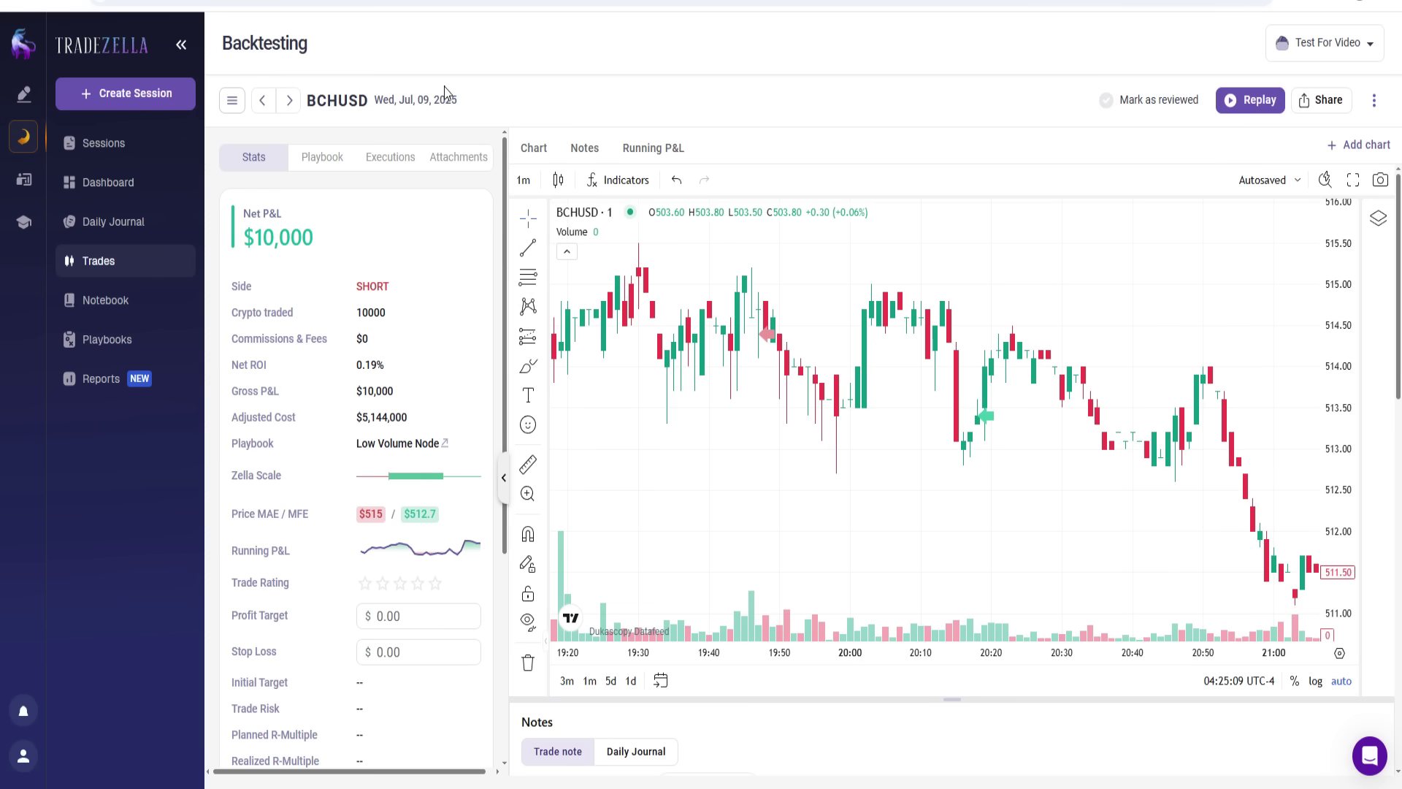
{"action": "scroll", "coordinate": [659, 436], "scroll_direction": "down", "scroll_amount": 3}
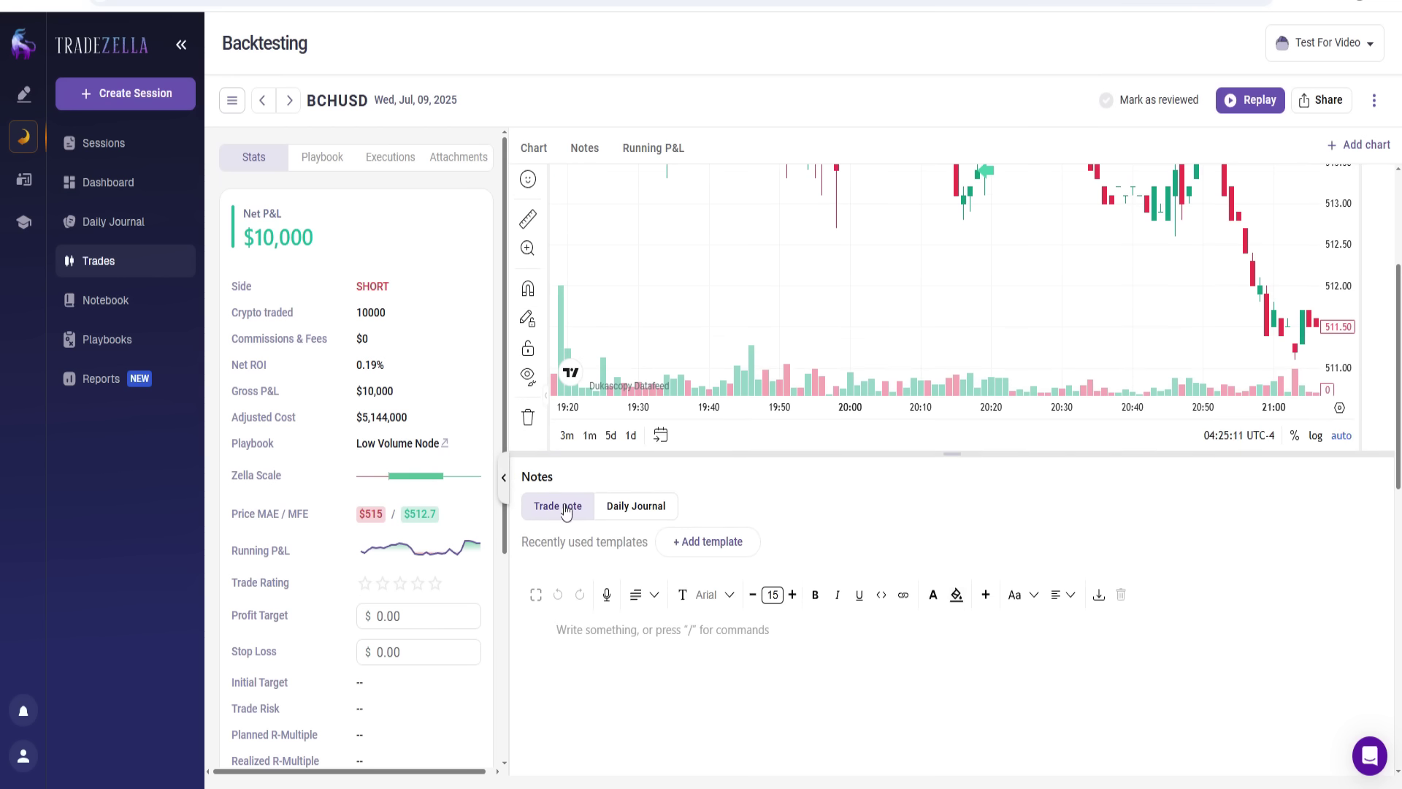
{"action": "scroll", "coordinate": [759, 535], "scroll_direction": "up", "scroll_amount": 3}
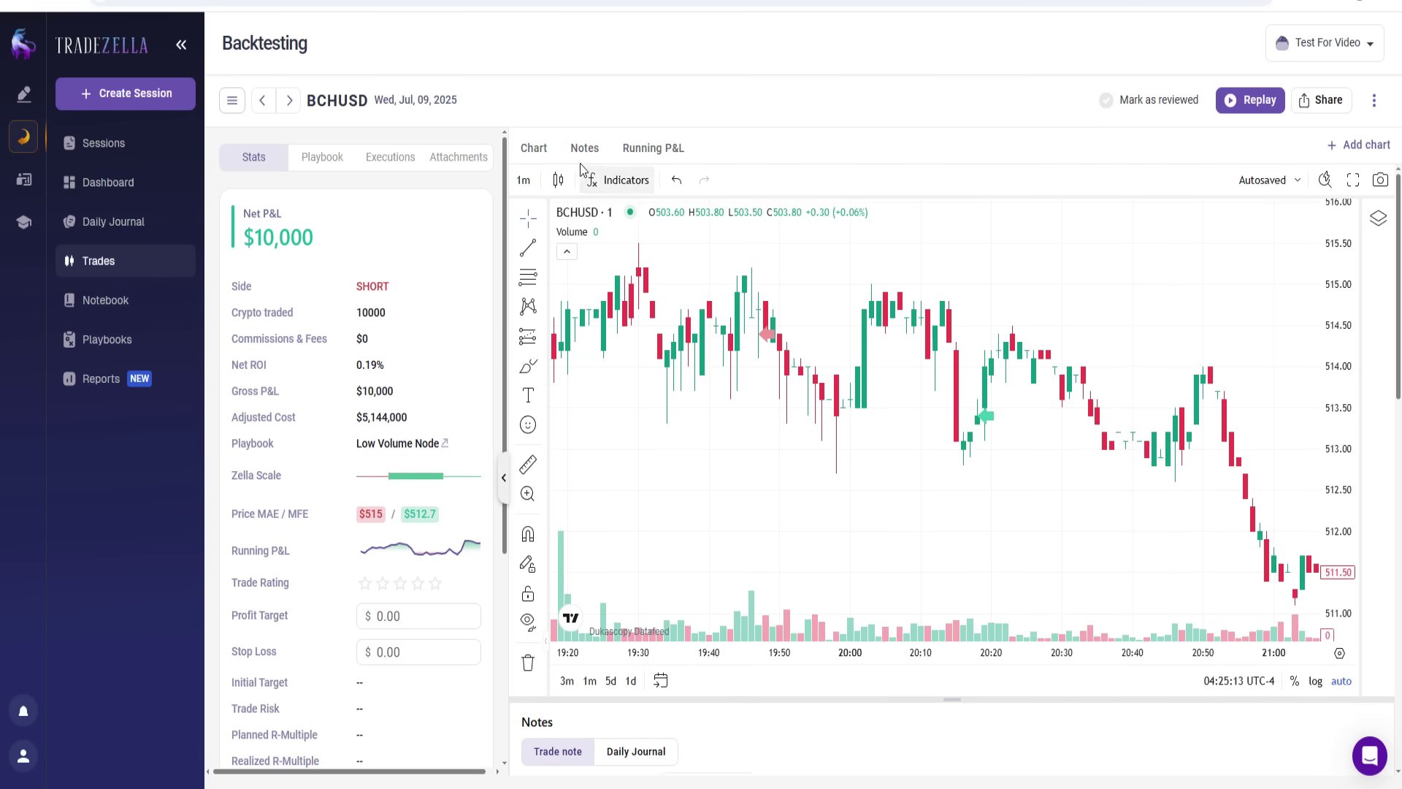
{"action": "left_click", "coordinate": [126, 312]}
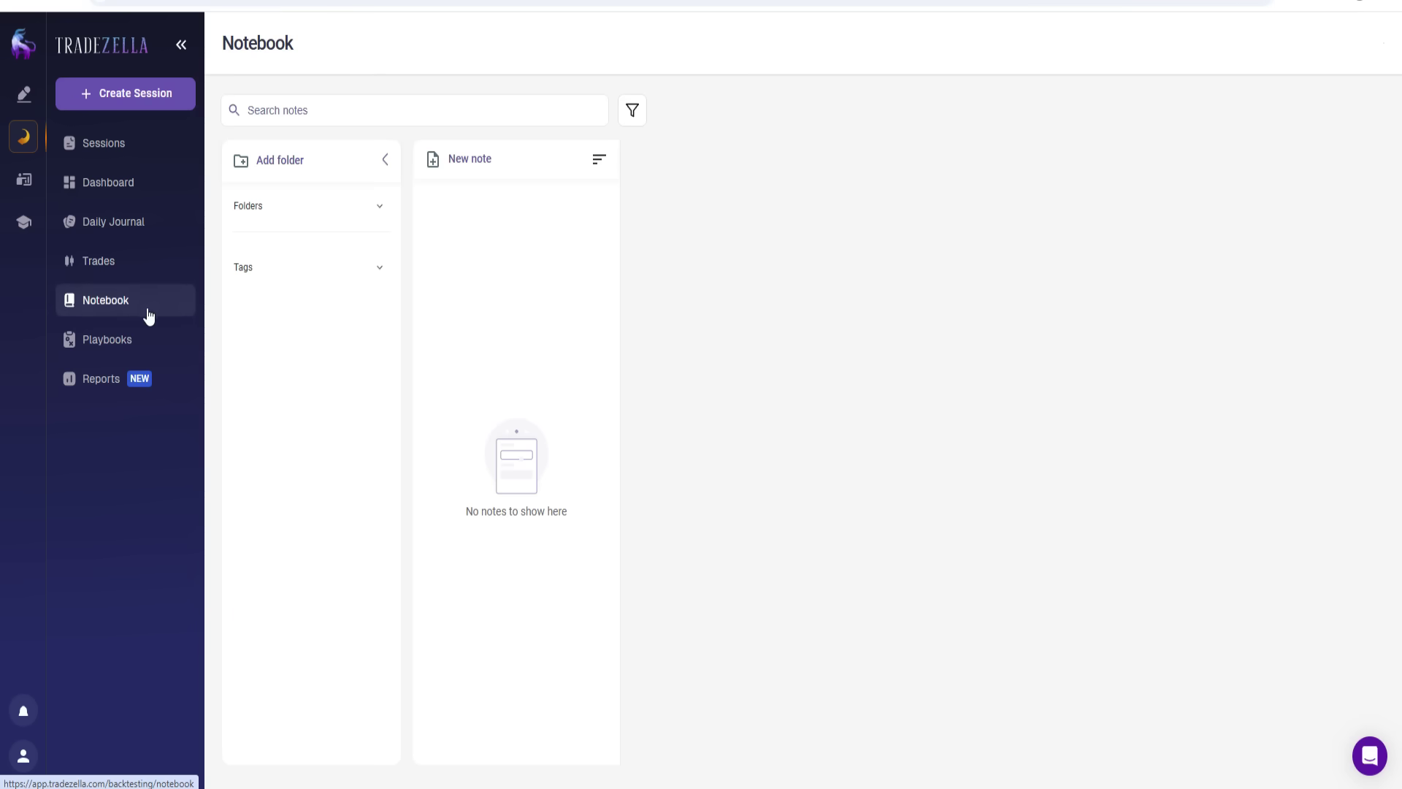